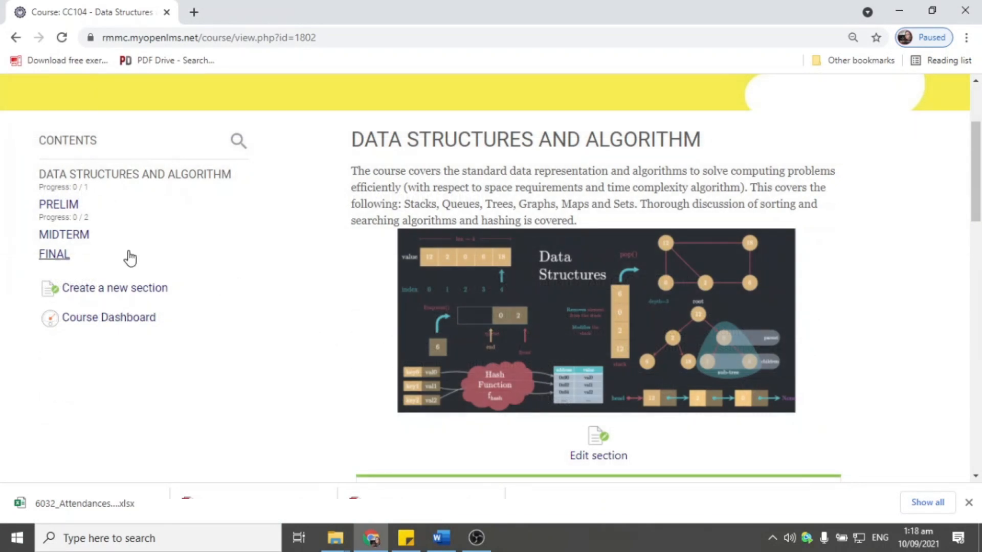
Open the PRELIM section of the course and look through its existing activities.
{"action": "left_click", "coordinate": [53, 209]}
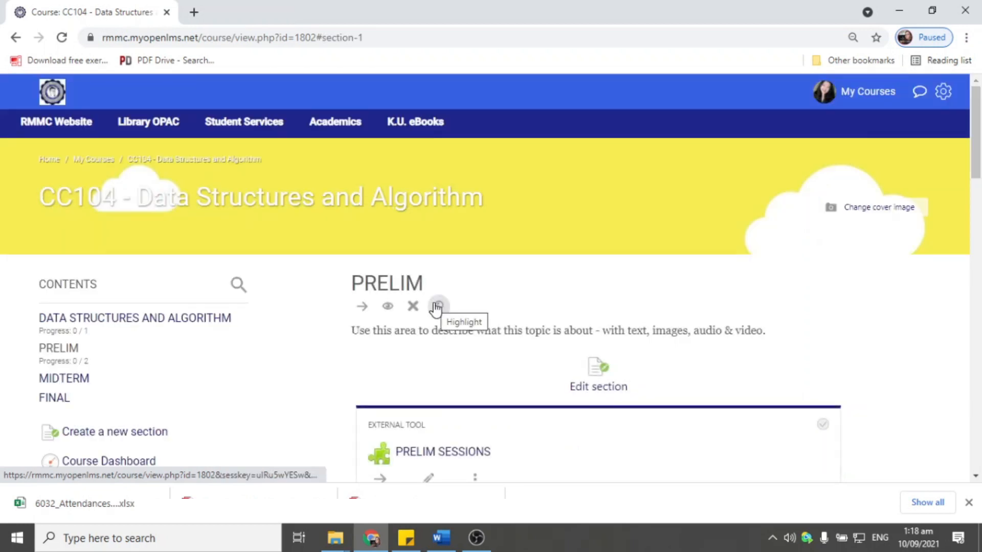
{"action": "scroll", "coordinate": [513, 306], "scroll_direction": "down", "scroll_amount": 4}
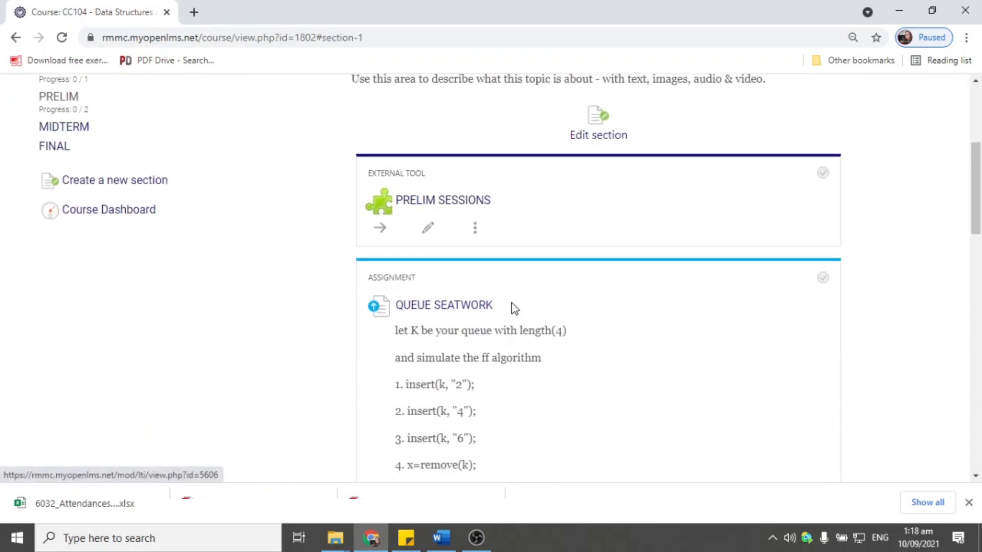
{"action": "scroll", "coordinate": [514, 308], "scroll_direction": "down", "scroll_amount": 5}
{"action": "scroll", "coordinate": [486, 313], "scroll_direction": "up", "scroll_amount": 4}
{"action": "scroll", "coordinate": [261, 307], "scroll_direction": "down", "scroll_amount": 4}
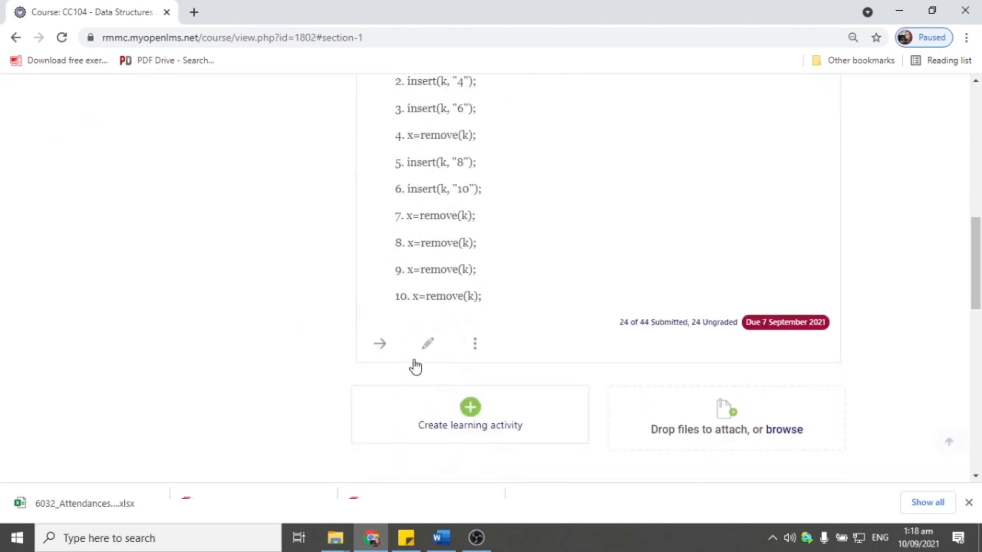
{"action": "scroll", "coordinate": [413, 360], "scroll_direction": "down", "scroll_amount": 5}
{"action": "scroll", "coordinate": [429, 358], "scroll_direction": "up", "scroll_amount": 4}
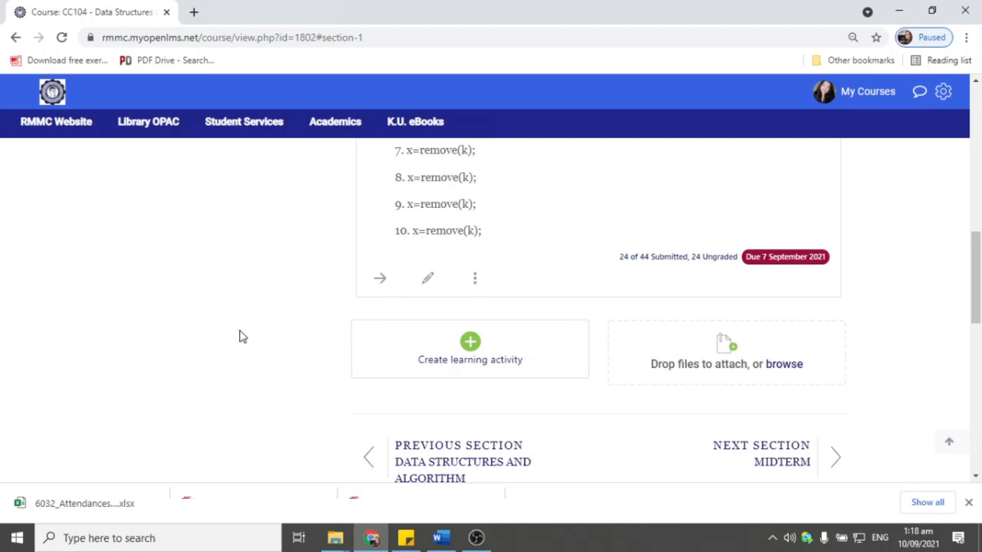
Check today's date in the system calendar.
{"action": "left_click", "coordinate": [917, 537]}
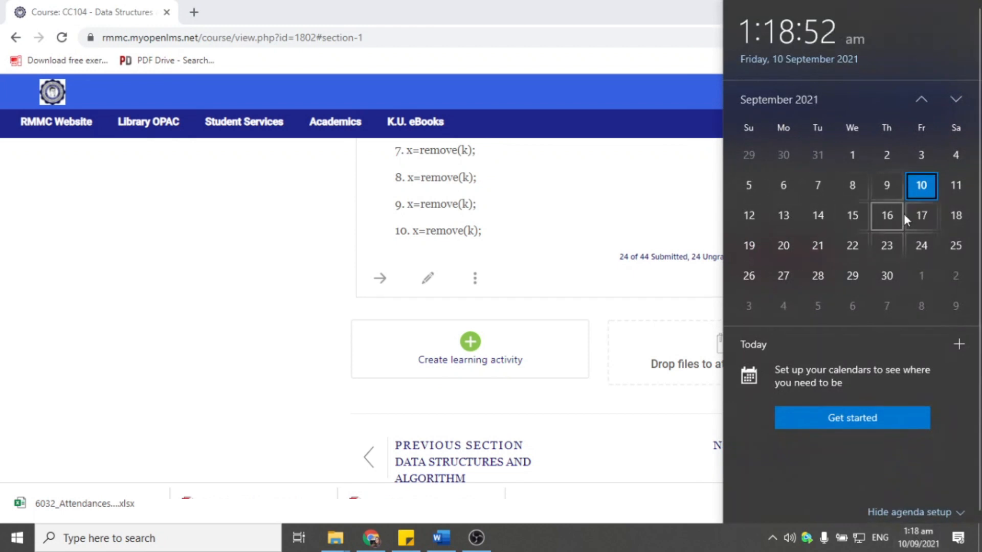
{"action": "left_click", "coordinate": [143, 234]}
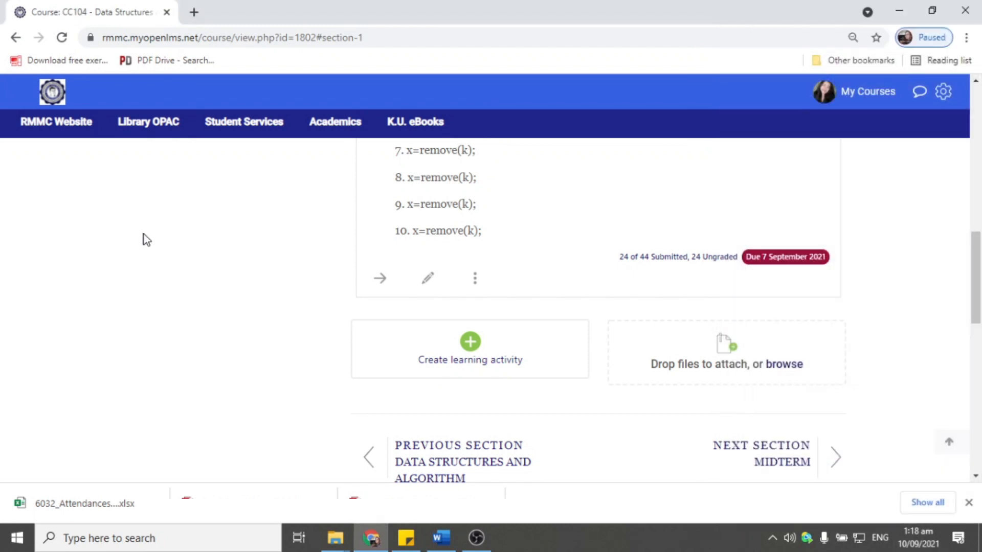
Browse the available activity and resource types and start adding a new Attendance activity to the PRELIM section.
{"action": "scroll", "coordinate": [645, 307], "scroll_direction": "up", "scroll_amount": 2}
{"action": "scroll", "coordinate": [544, 403], "scroll_direction": "down", "scroll_amount": 3}
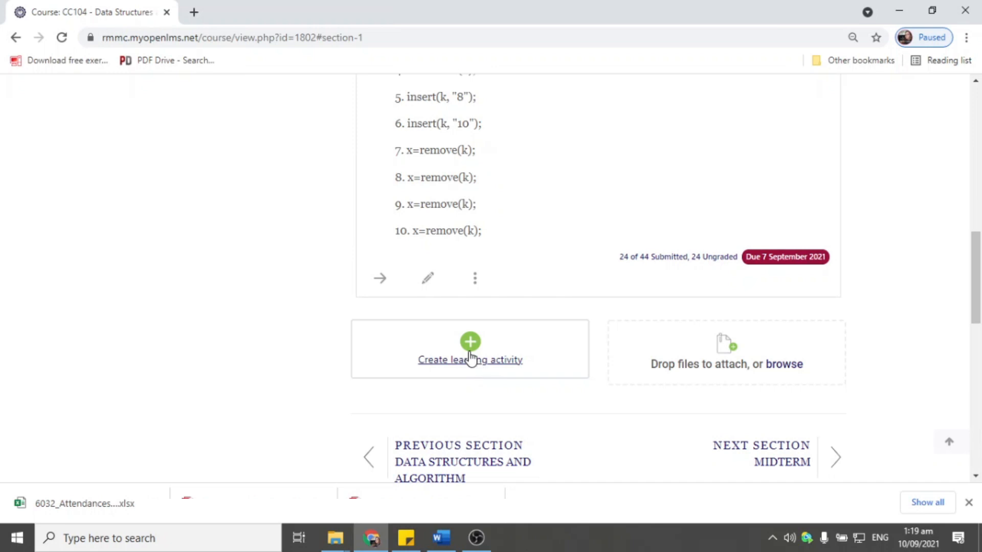
{"action": "left_click", "coordinate": [470, 358]}
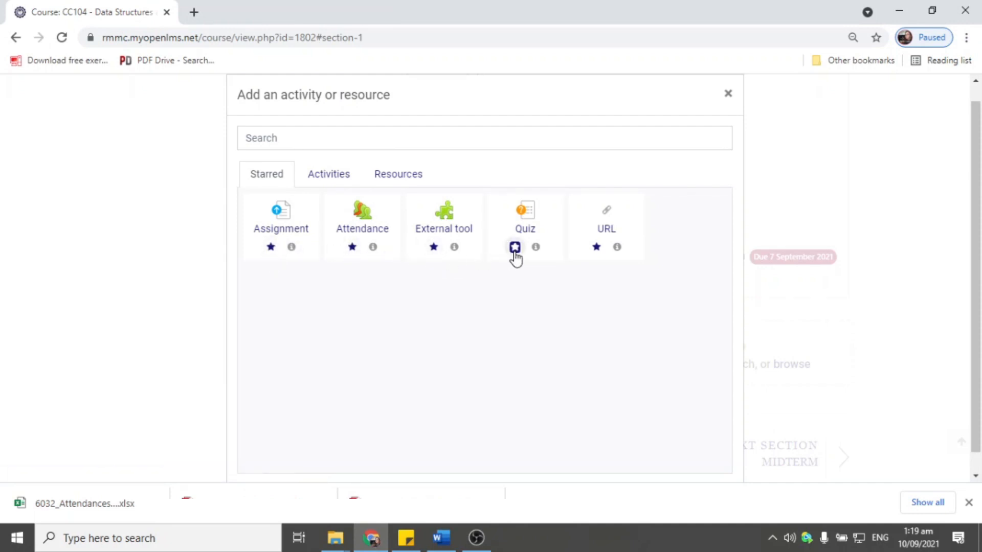
{"action": "left_click", "coordinate": [331, 180]}
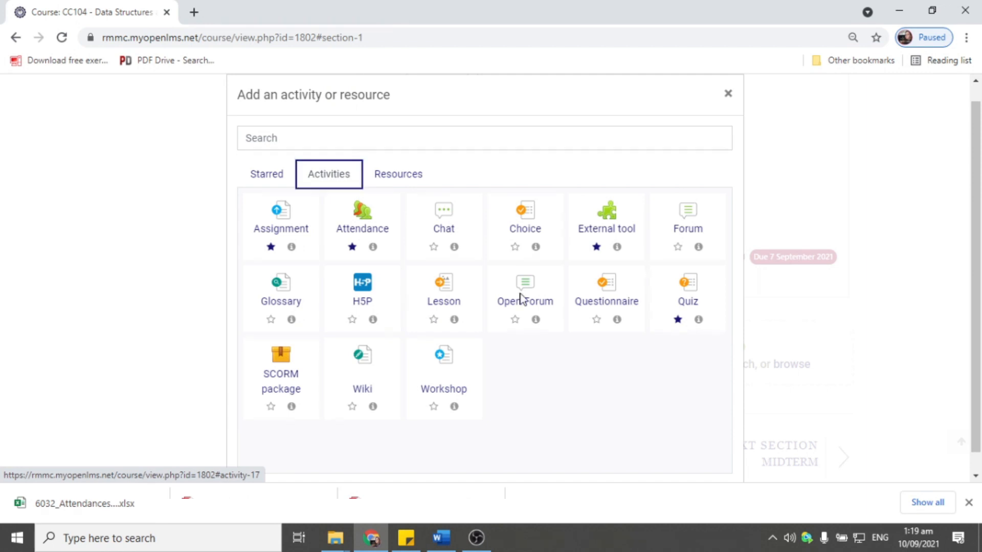
{"action": "left_click", "coordinate": [406, 180]}
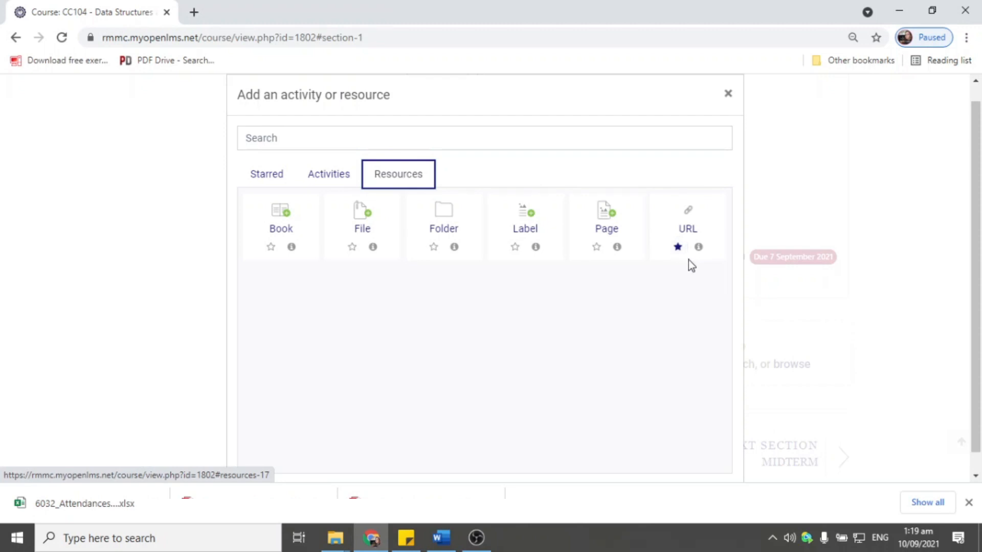
{"action": "left_click", "coordinate": [266, 183]}
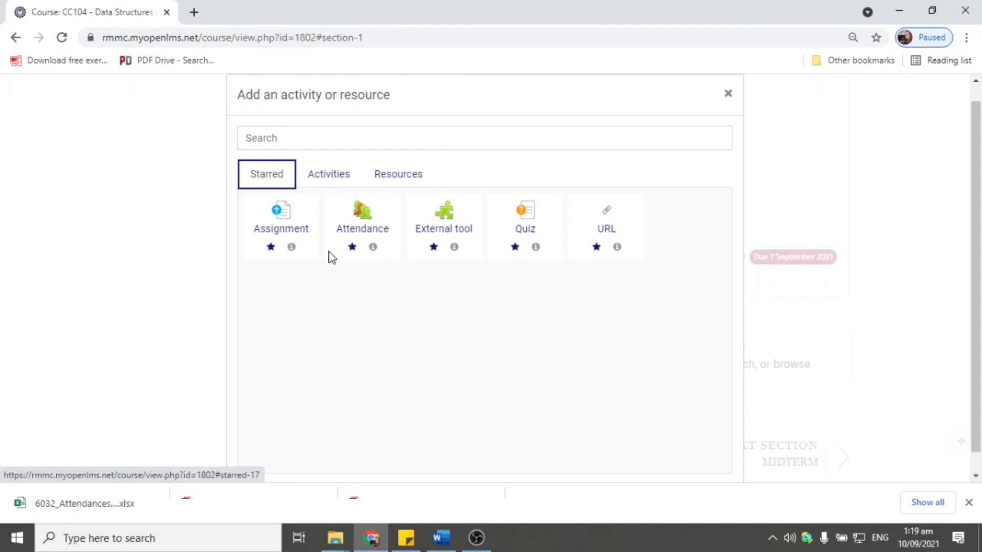
{"action": "left_click", "coordinate": [361, 236]}
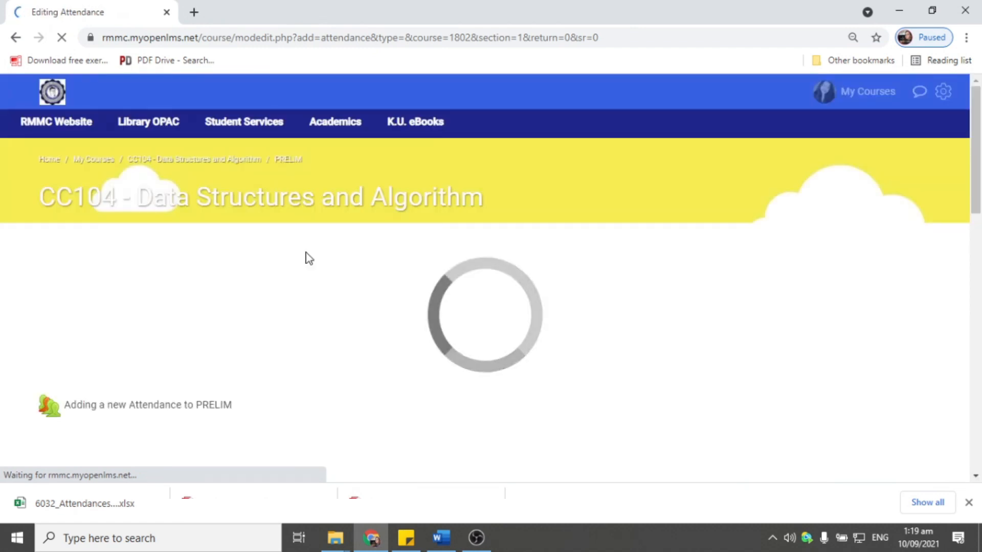
Keep the activity name as Attendance and begin its description with the words "Please click on".
{"action": "scroll", "coordinate": [197, 222], "scroll_direction": "down", "scroll_amount": 3}
{"action": "scroll", "coordinate": [186, 215], "scroll_direction": "up", "scroll_amount": 1}
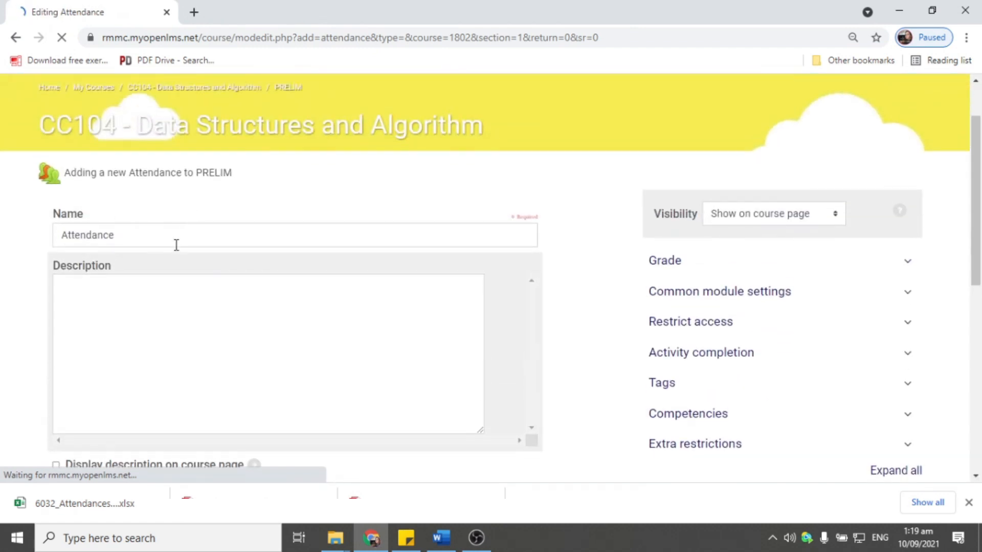
{"action": "left_click", "coordinate": [183, 233]}
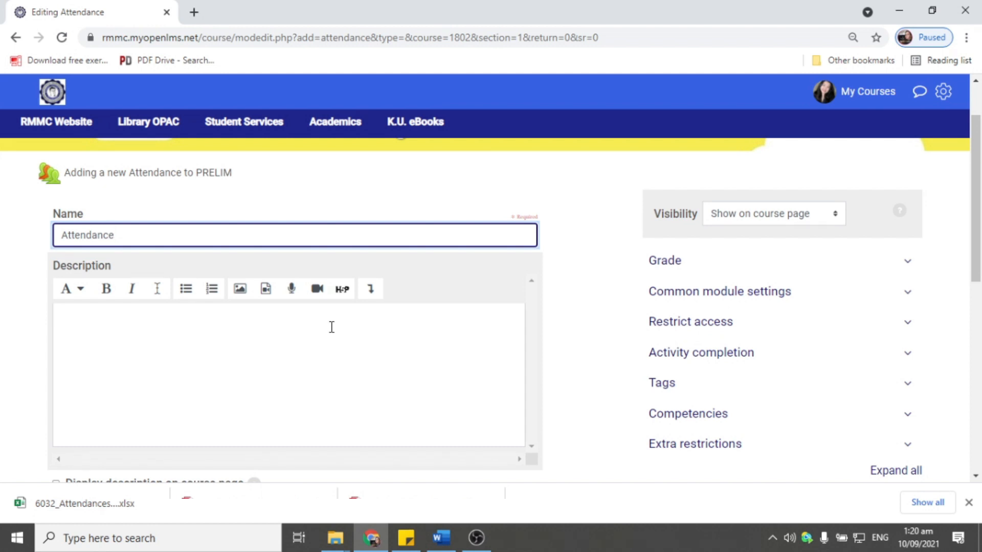
{"action": "left_click", "coordinate": [165, 405]}
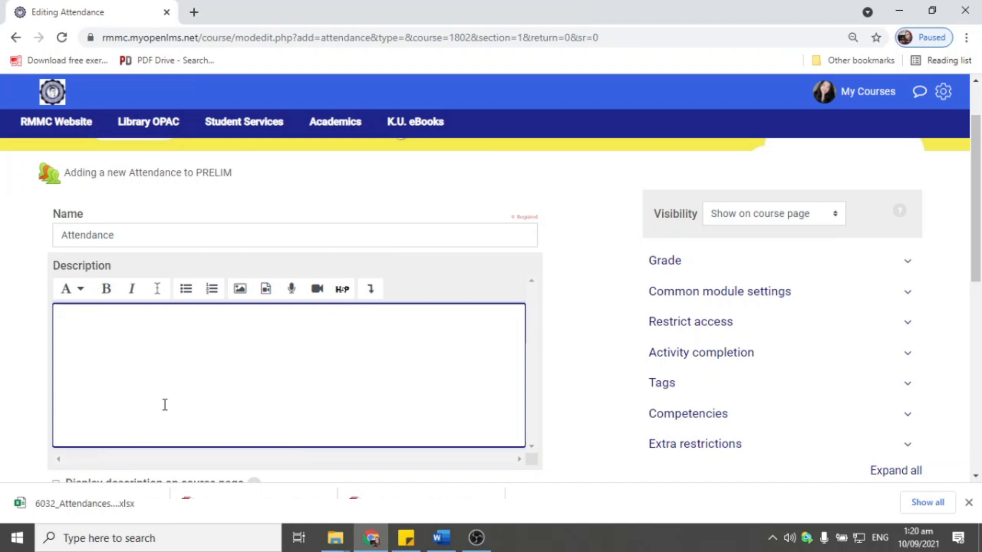
{"action": "type", "text": "ple"}
{"action": "key", "text": "BackSpace"}
{"action": "key", "text": "BackSpace"}
{"action": "key", "text": "BackSpace"}
{"action": "type", "text": "Please click on "}
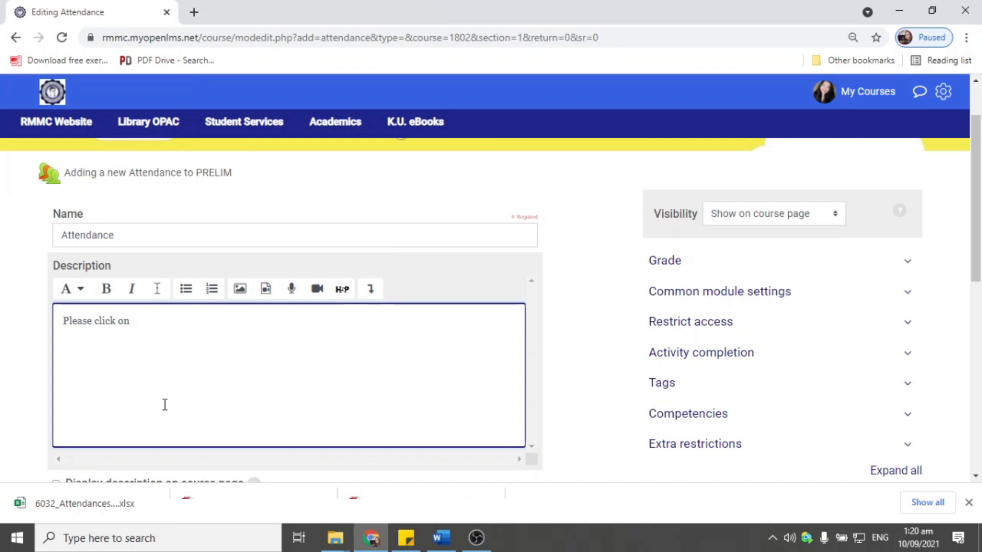
{"action": "type", "text": "links"}
{"action": "key", "text": "BackSpace"}
{"action": "key", "text": "BackSpace"}
{"action": "key", "text": "BackSpace"}
{"action": "key", "text": "BackSpace"}
{"action": "key", "text": "BackSpace"}
{"action": "type", "text": "\""}
Reword the description to read: Please indicate your attendance by clicking "Submit Attendance", and set it to display on the course page.
{"action": "key", "text": "ctrl+Left"}
{"action": "key", "text": "ctrl+Left"}
{"action": "key", "text": "ctrl+Left"}
{"action": "type", "text": "indicate your "}
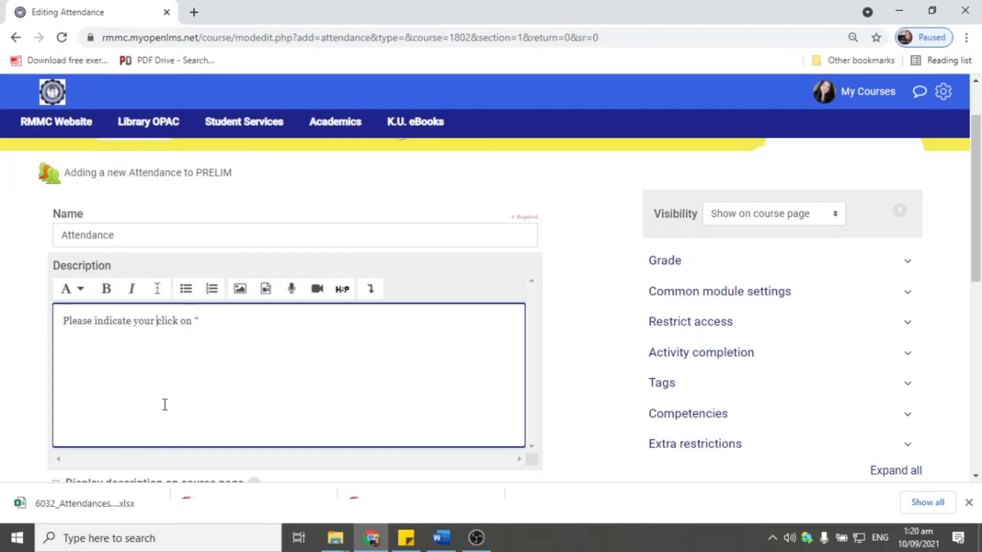
{"action": "type", "text": "attendance by clicking"}
{"action": "key", "text": "ctrl+shift+Right"}
{"action": "key", "text": "BackSpace"}
{"action": "type", "text": "\"Su"}
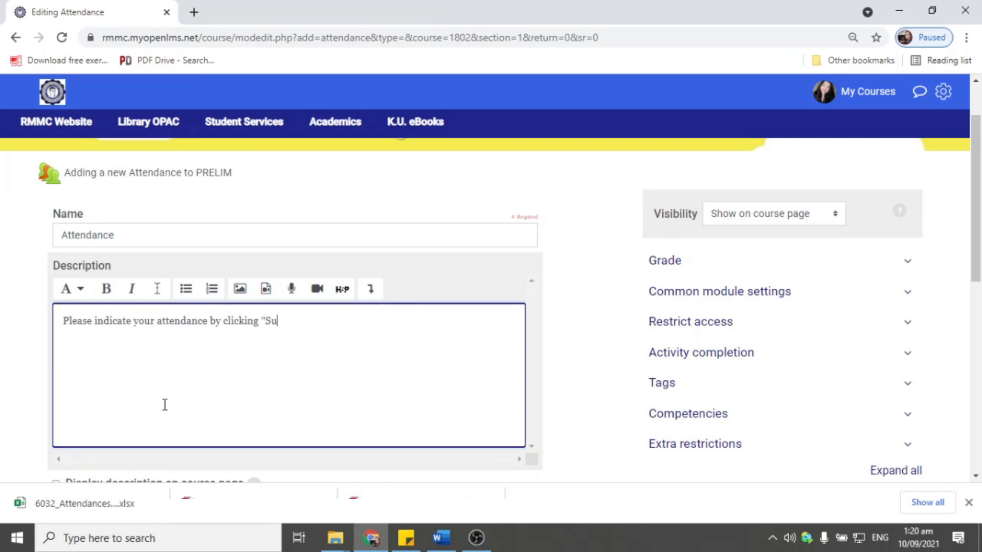
{"action": "type", "text": "bmit Attendance"}
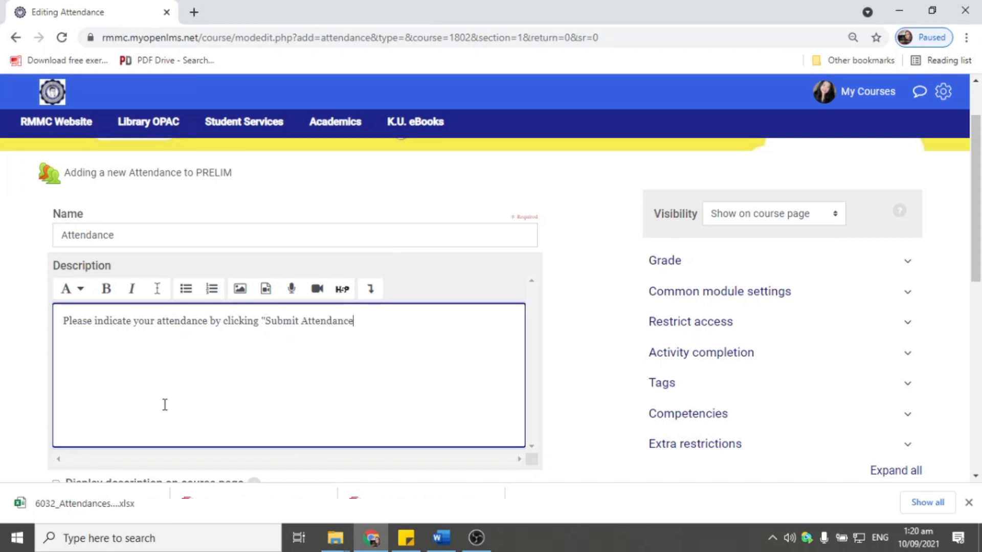
{"action": "type", "text": "\""}
{"action": "scroll", "coordinate": [380, 328], "scroll_direction": "down", "scroll_amount": 1}
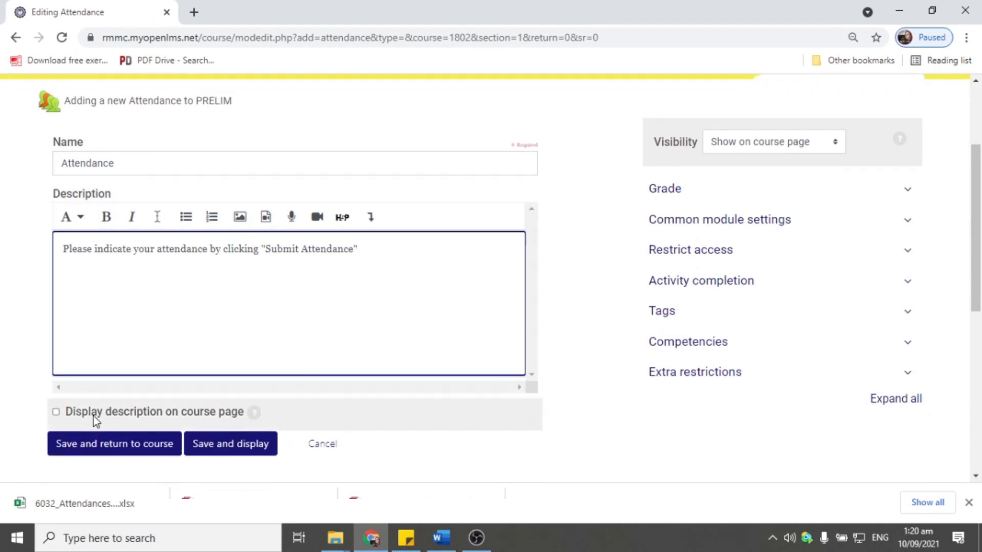
{"action": "left_click", "coordinate": [56, 412]}
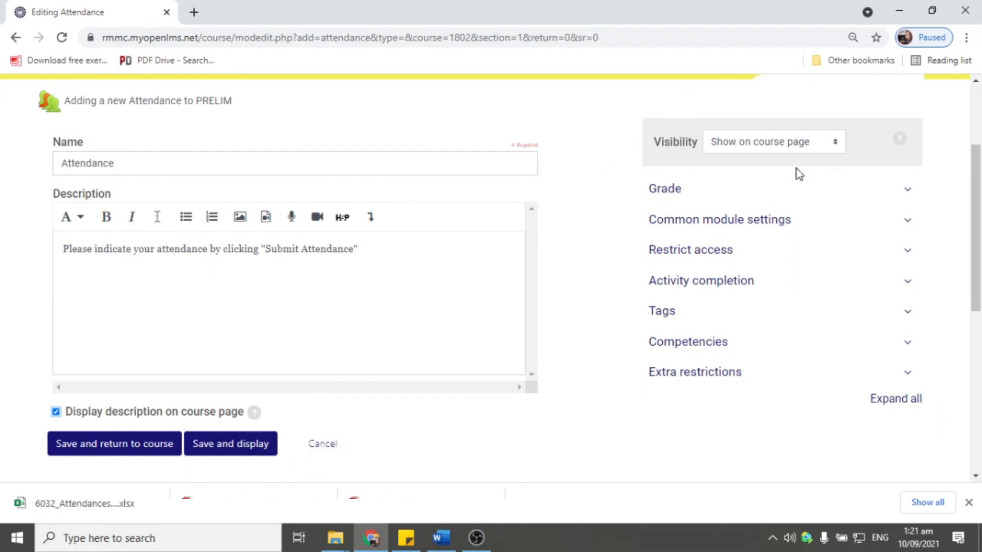
Examine the visibility choices offered for the attendance activity, leaving it set to Show on course page.
{"action": "left_click", "coordinate": [750, 142]}
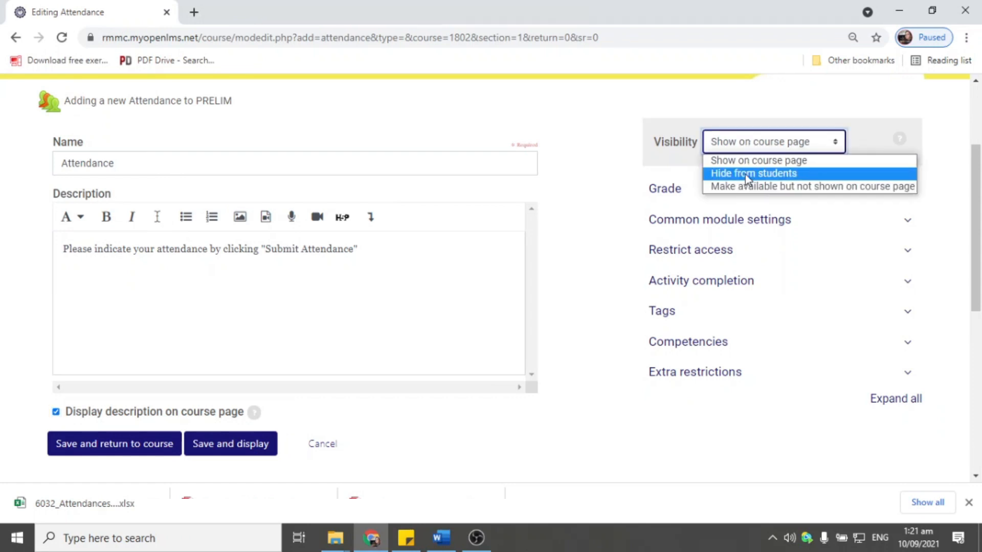
{"action": "left_click", "coordinate": [757, 145]}
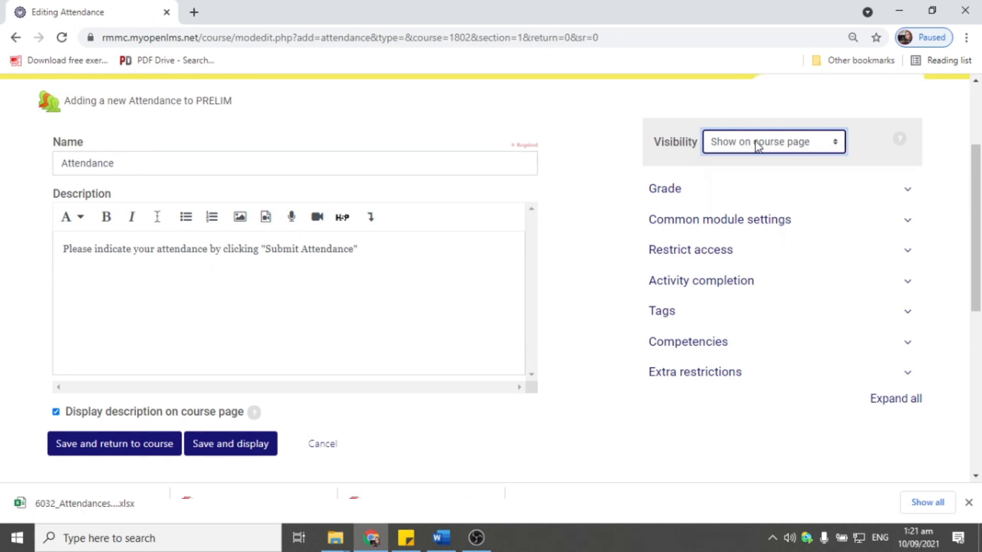
{"action": "left_click", "coordinate": [757, 146]}
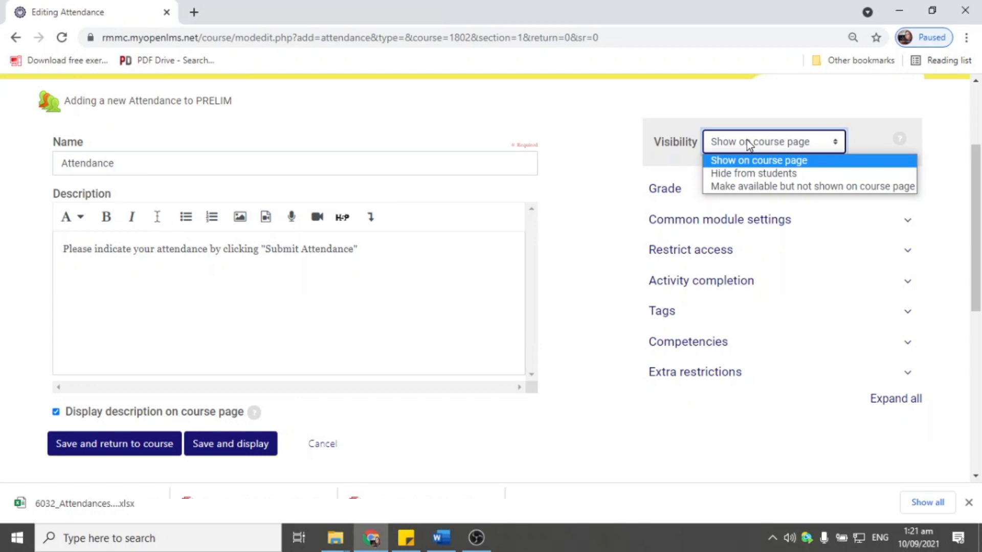
{"action": "left_click", "coordinate": [584, 149]}
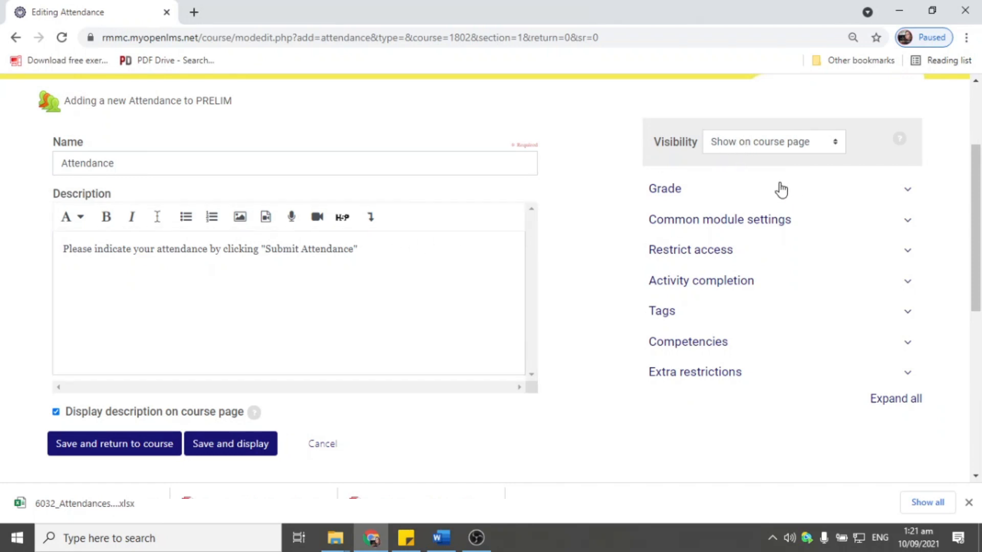
{"action": "left_click", "coordinate": [221, 453]}
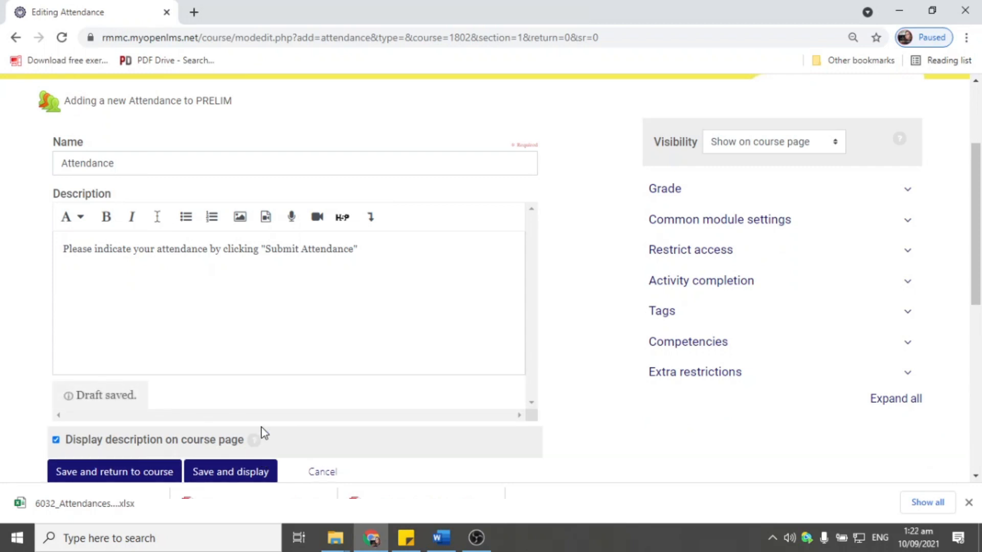
{"action": "left_click", "coordinate": [775, 146]}
{"action": "left_click", "coordinate": [777, 147]}
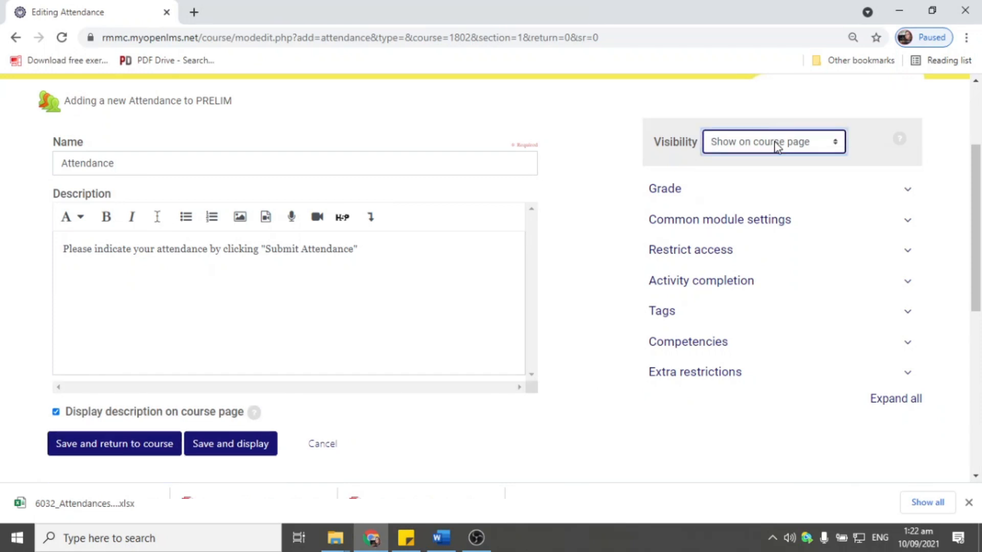
{"action": "left_click", "coordinate": [756, 144]}
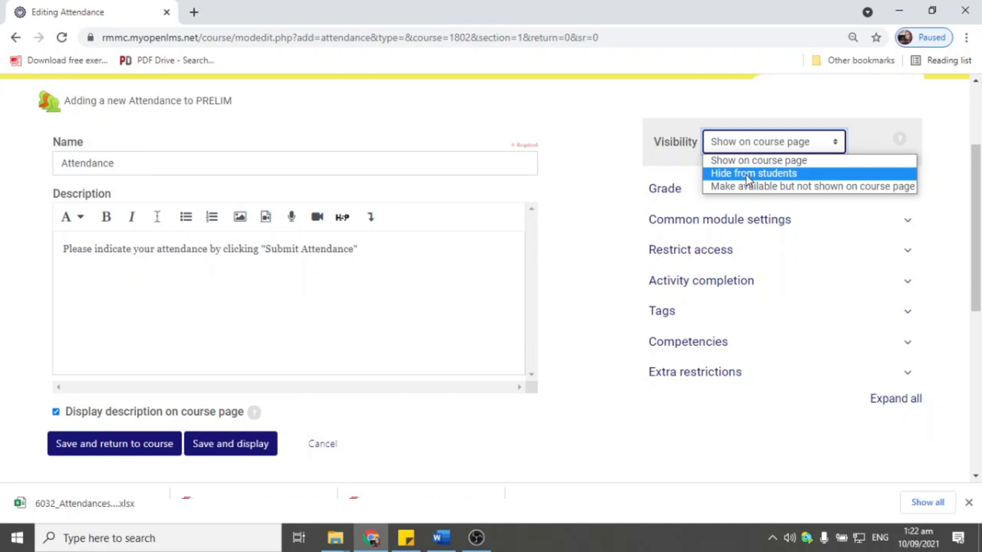
{"action": "left_click", "coordinate": [762, 143]}
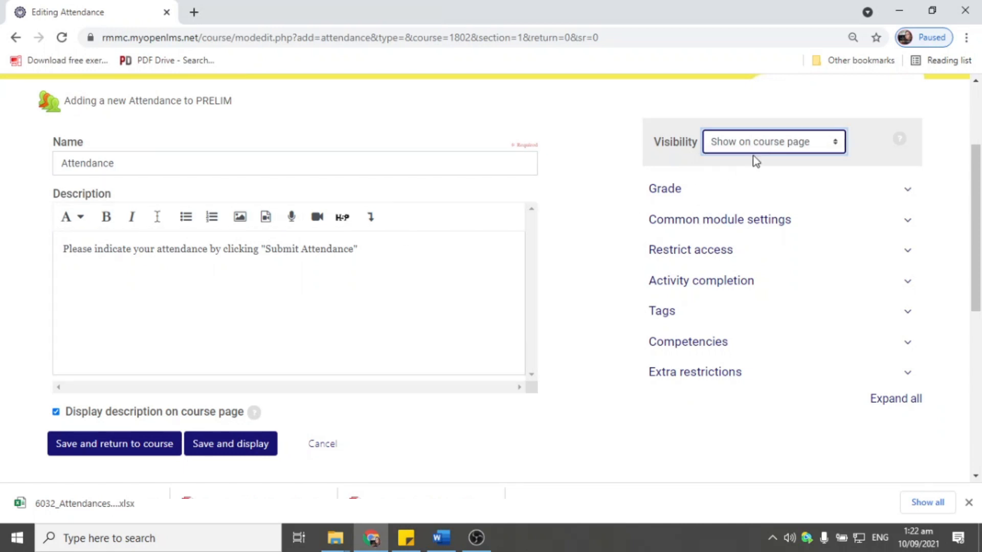
{"action": "left_click", "coordinate": [772, 139]}
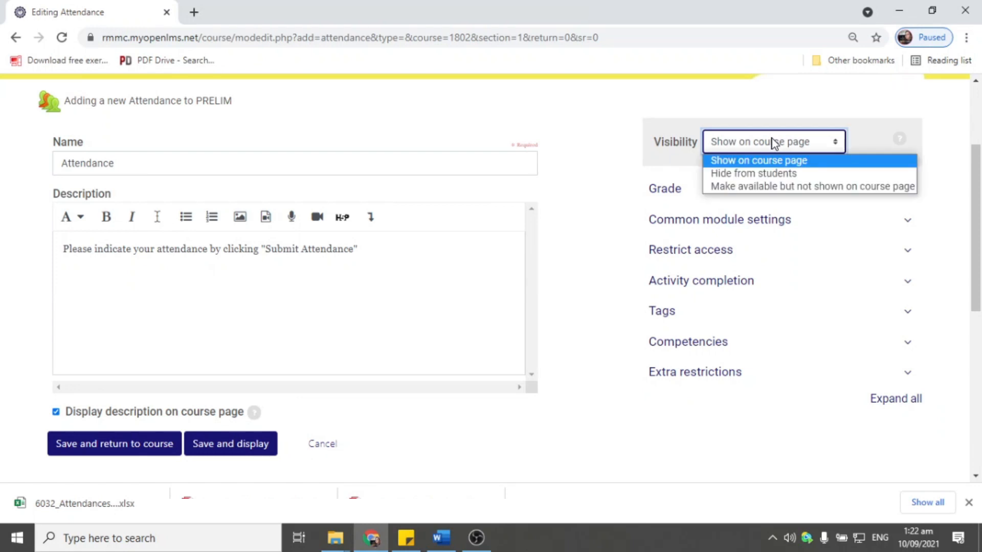
{"action": "left_click", "coordinate": [774, 144]}
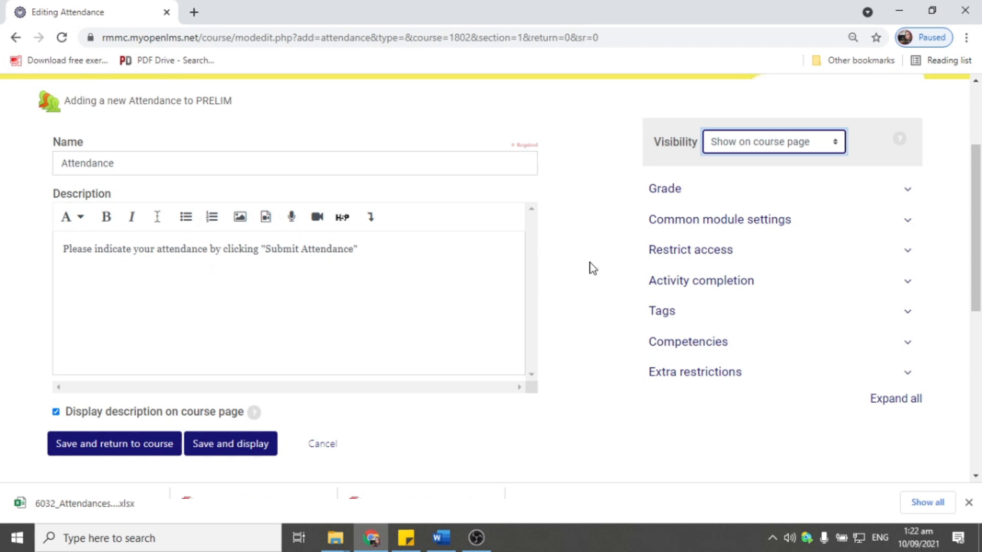
Examine the grade settings of the attendance activity and collapse them again.
{"action": "left_click", "coordinate": [810, 200]}
{"action": "left_click", "coordinate": [907, 194]}
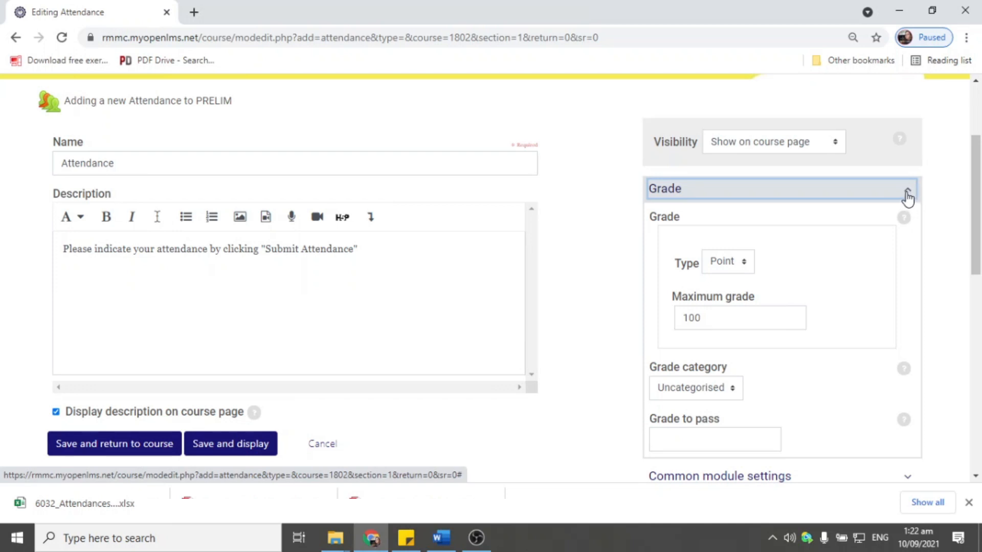
{"action": "left_click", "coordinate": [907, 194]}
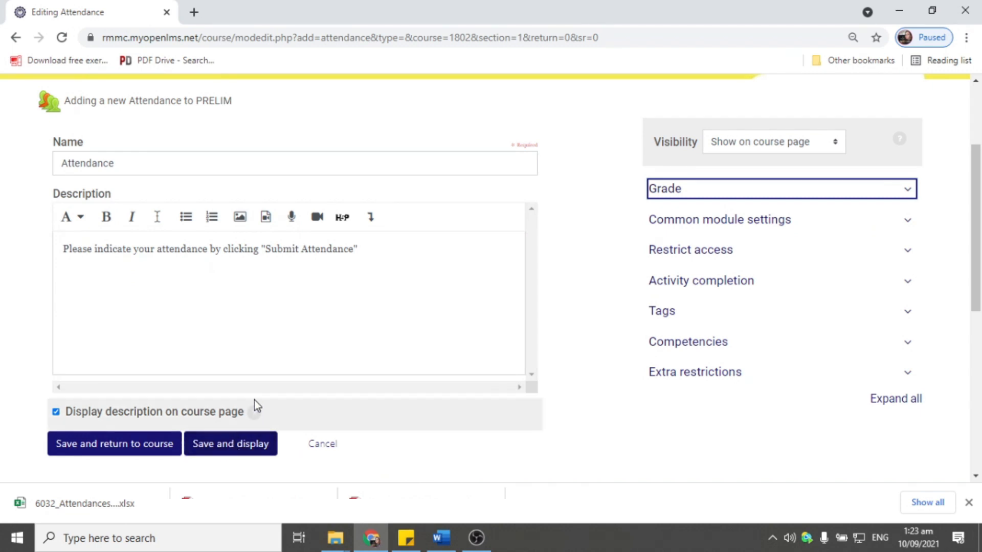
Save the new attendance activity and display its page.
{"action": "scroll", "coordinate": [305, 357], "scroll_direction": "up", "scroll_amount": 1}
{"action": "scroll", "coordinate": [305, 357], "scroll_direction": "up", "scroll_amount": 3}
{"action": "scroll", "coordinate": [305, 356], "scroll_direction": "down", "scroll_amount": 3}
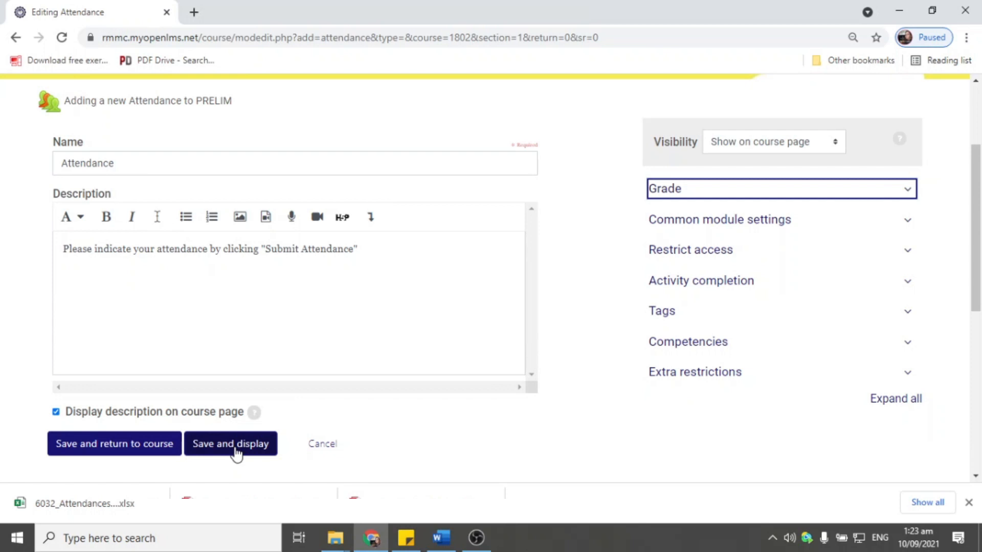
{"action": "left_click", "coordinate": [235, 450]}
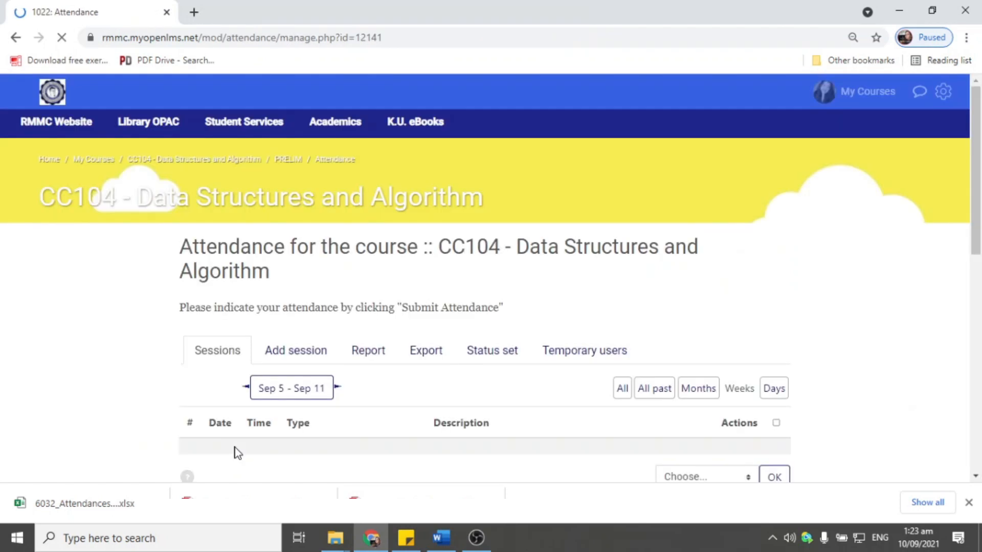
Return to the new-attendance form and enter the description: Please indicate your attendance by clicking "Submit Attendance", displayed on the course page.
{"action": "scroll", "coordinate": [274, 440], "scroll_direction": "down", "scroll_amount": 3}
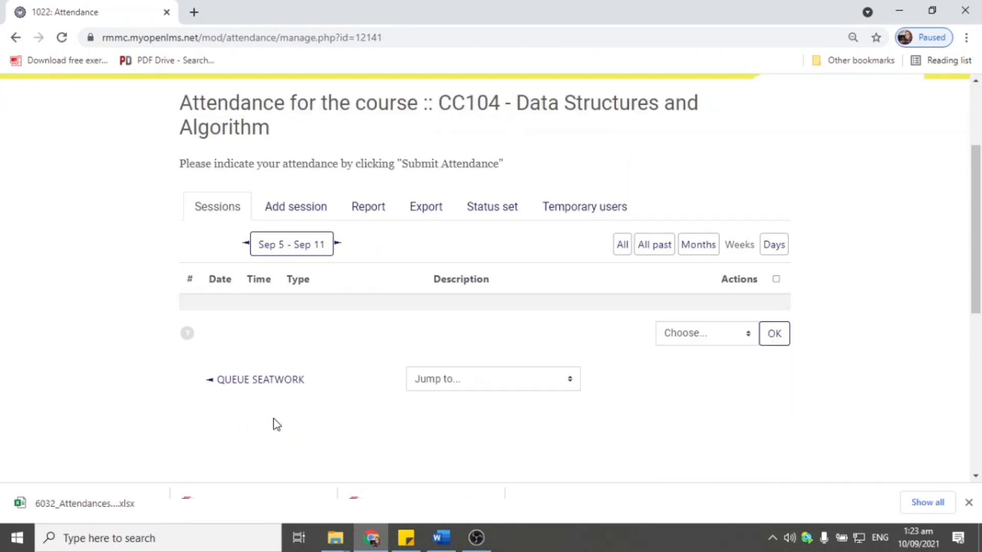
{"action": "scroll", "coordinate": [276, 425], "scroll_direction": "up", "scroll_amount": 2}
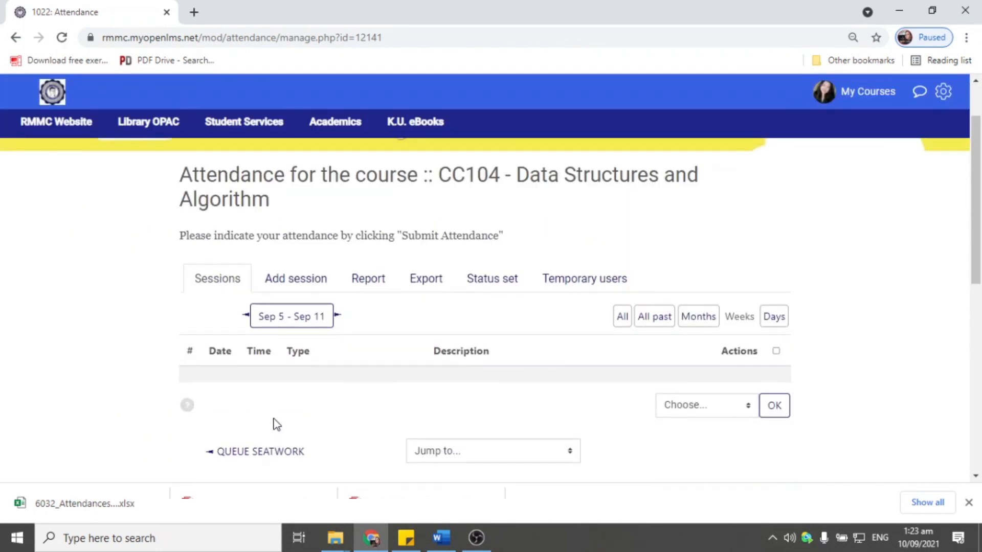
{"action": "left_click", "coordinate": [16, 37]}
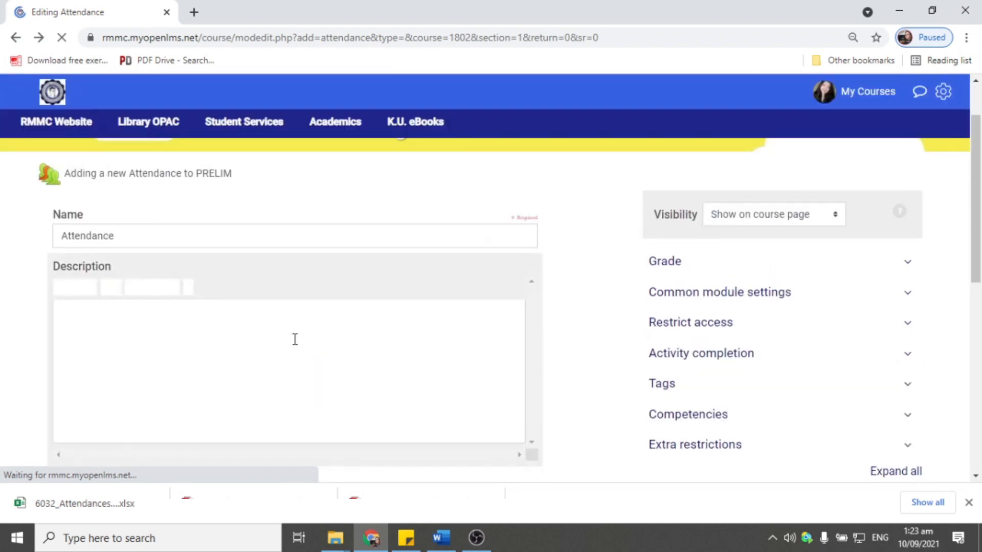
{"action": "left_click", "coordinate": [240, 298]}
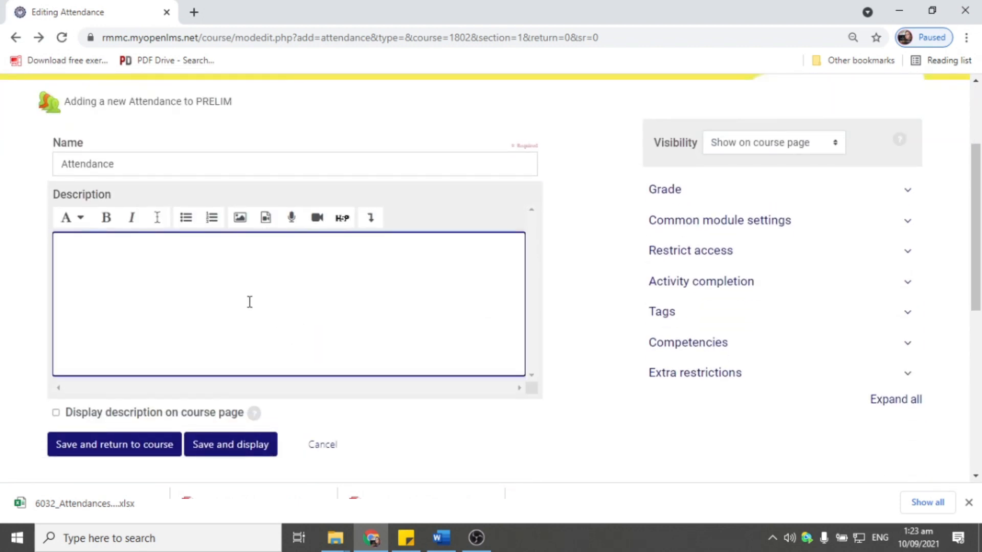
{"action": "type", "text": "Please indicate your attea"}
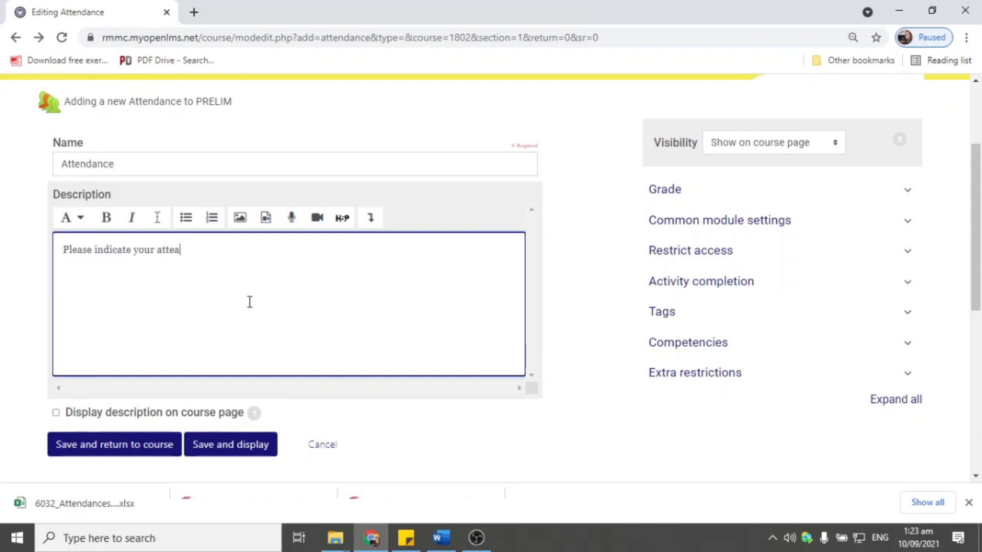
{"action": "key", "text": "BackSpace"}
{"action": "type", "text": "ndance by clicking "}
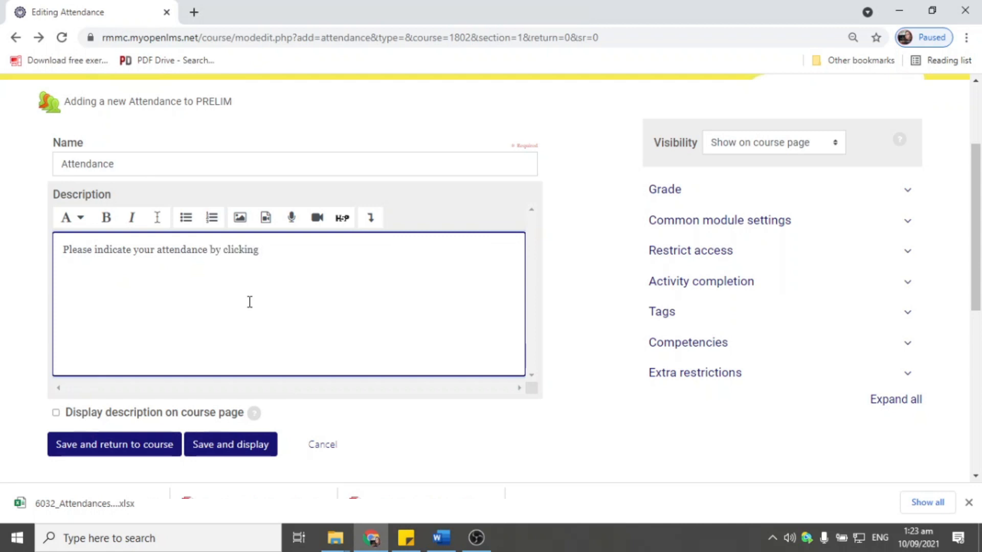
{"action": "type", "text": "\"Submit Attendance\""}
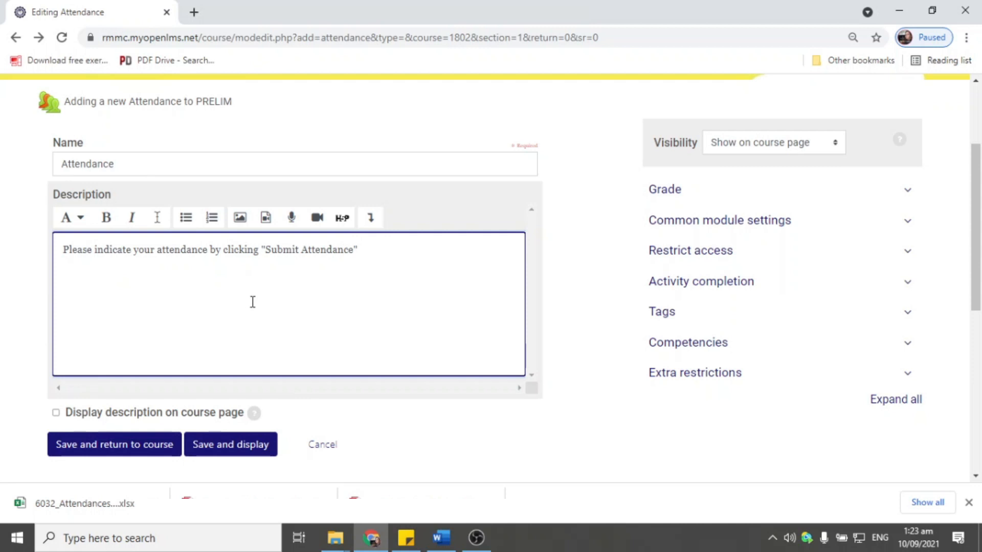
{"action": "left_click", "coordinate": [81, 413]}
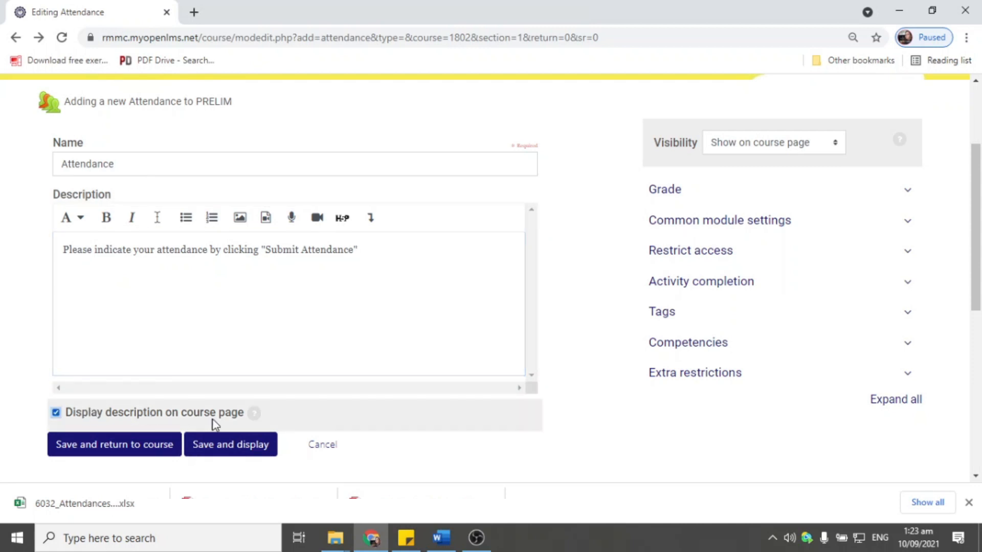
Save the attendance activity and display its sessions page.
{"action": "left_click", "coordinate": [133, 451]}
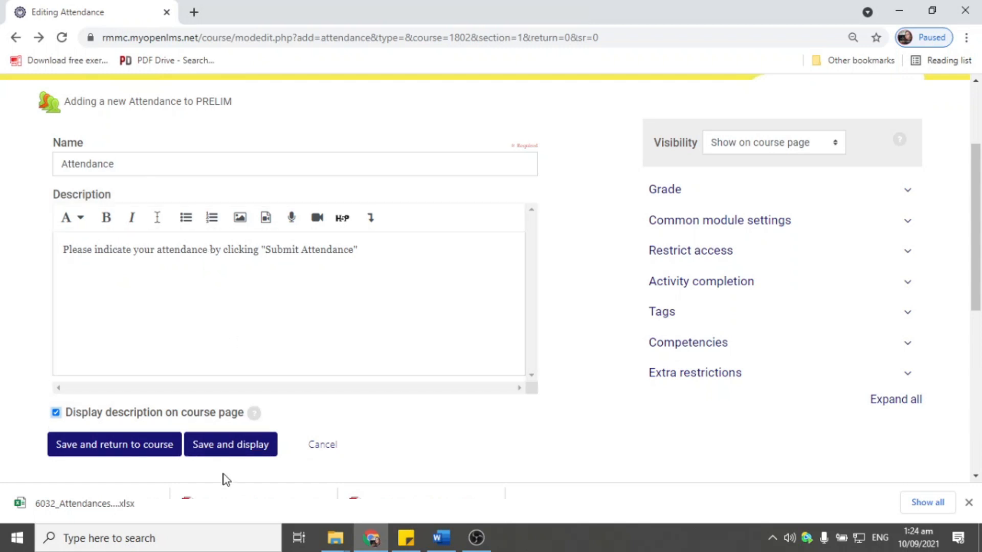
{"action": "left_click", "coordinate": [238, 449]}
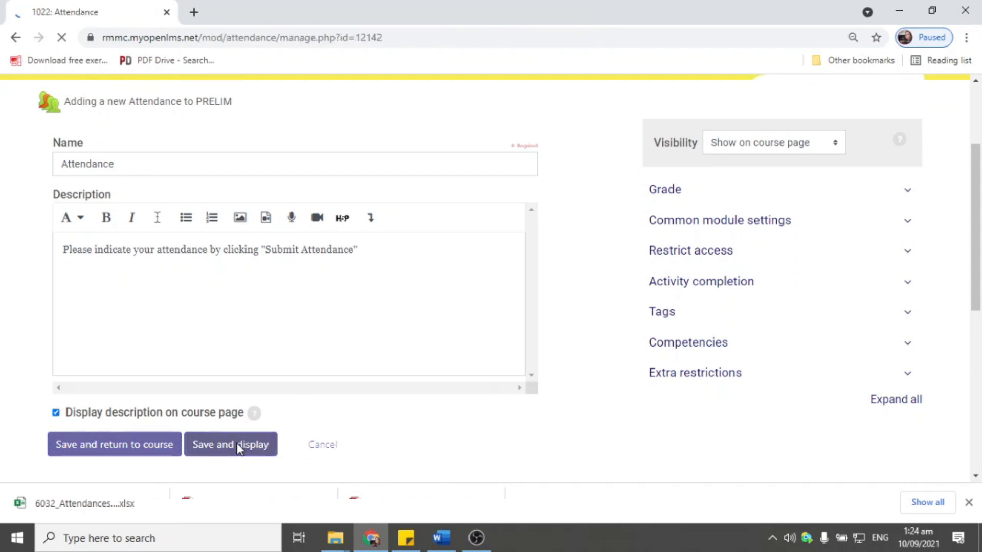
{"action": "scroll", "coordinate": [450, 327], "scroll_direction": "down", "scroll_amount": 2}
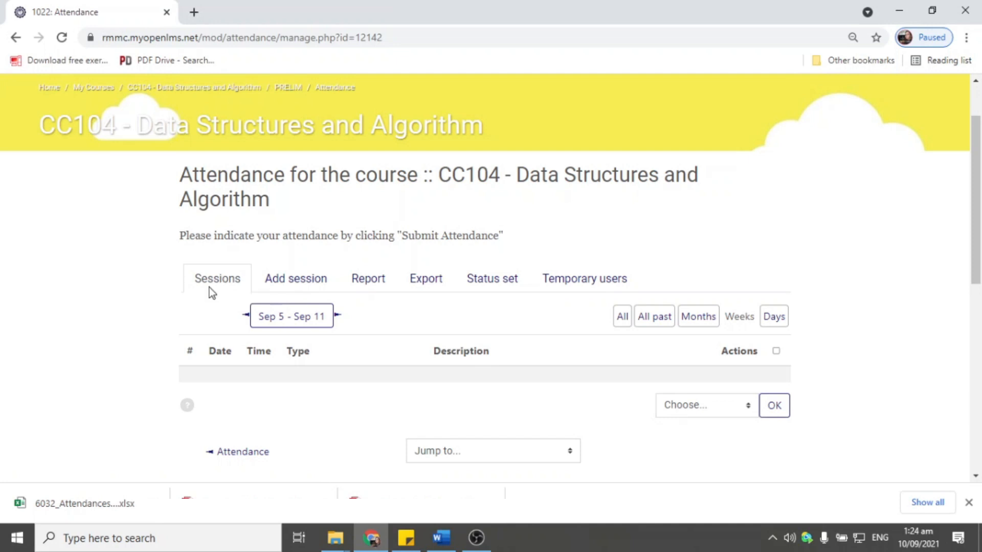
{"action": "scroll", "coordinate": [333, 314], "scroll_direction": "down", "scroll_amount": 3}
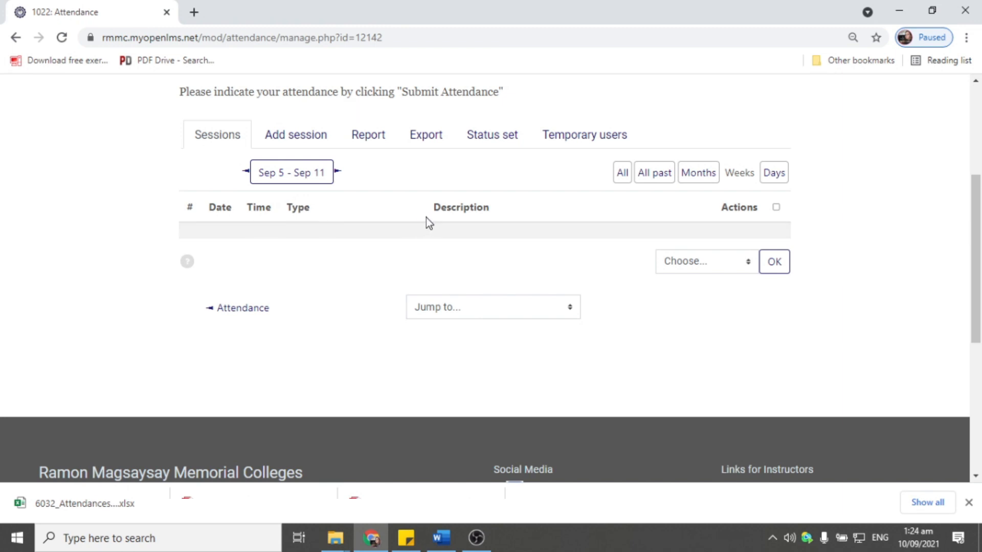
{"action": "scroll", "coordinate": [321, 217], "scroll_direction": "up", "scroll_amount": 3}
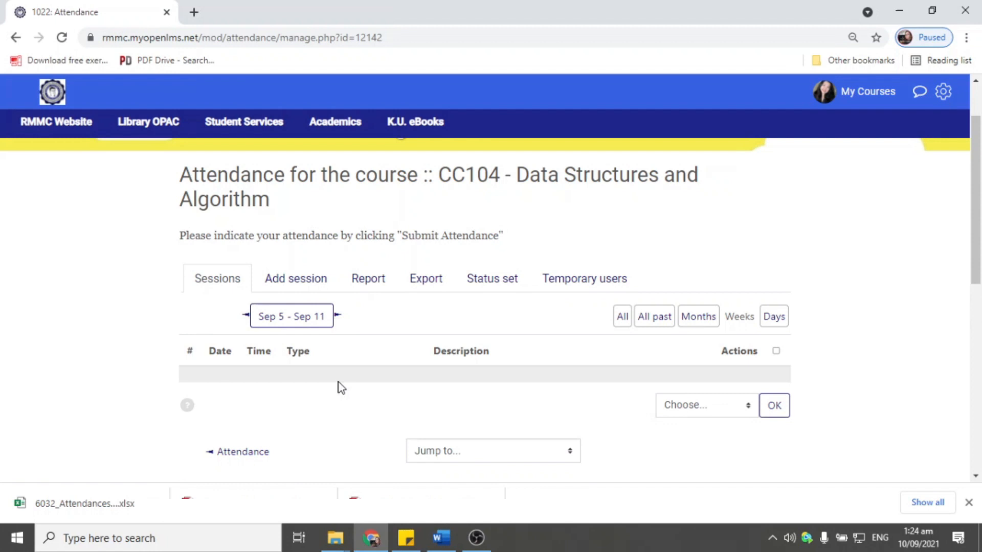
{"action": "left_click", "coordinate": [410, 387]}
Open the form for adding a session and check the current date in the system calendar.
{"action": "left_click", "coordinate": [296, 281]}
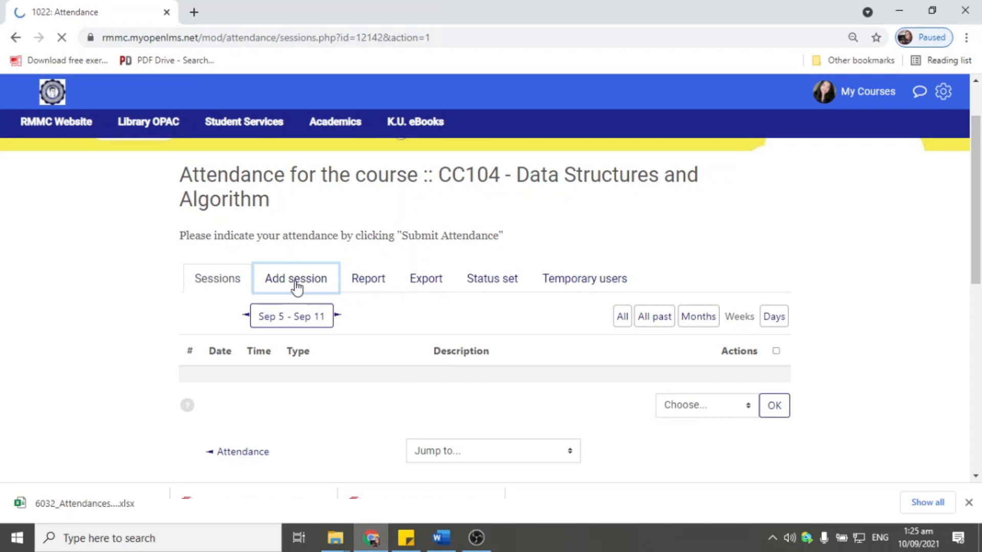
{"action": "scroll", "coordinate": [536, 377], "scroll_direction": "down", "scroll_amount": 2}
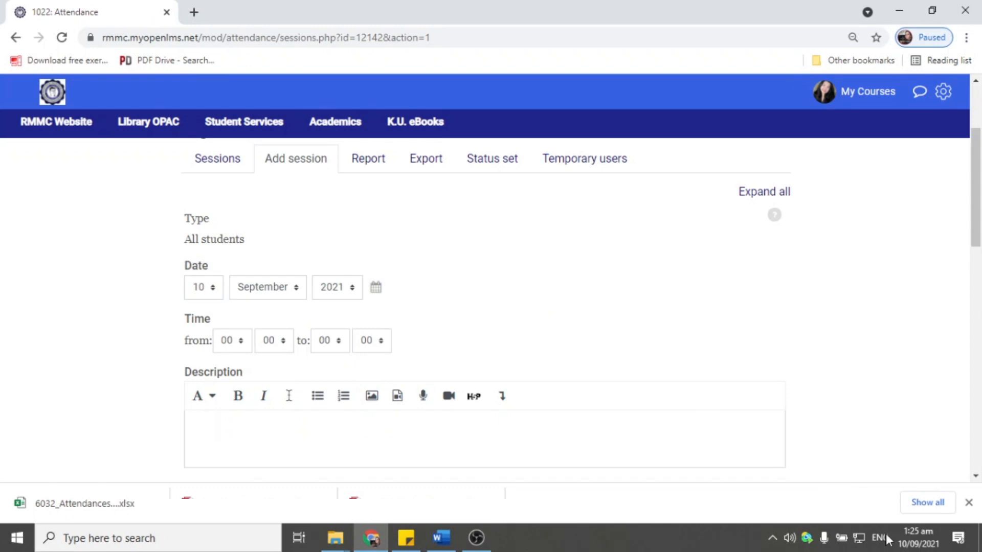
{"action": "left_click", "coordinate": [921, 541]}
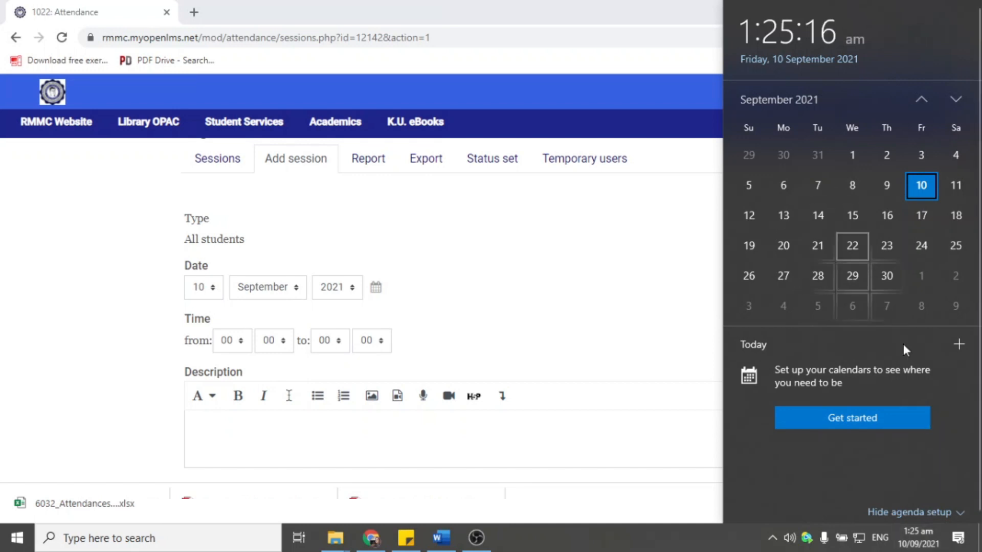
{"action": "left_click", "coordinate": [931, 546]}
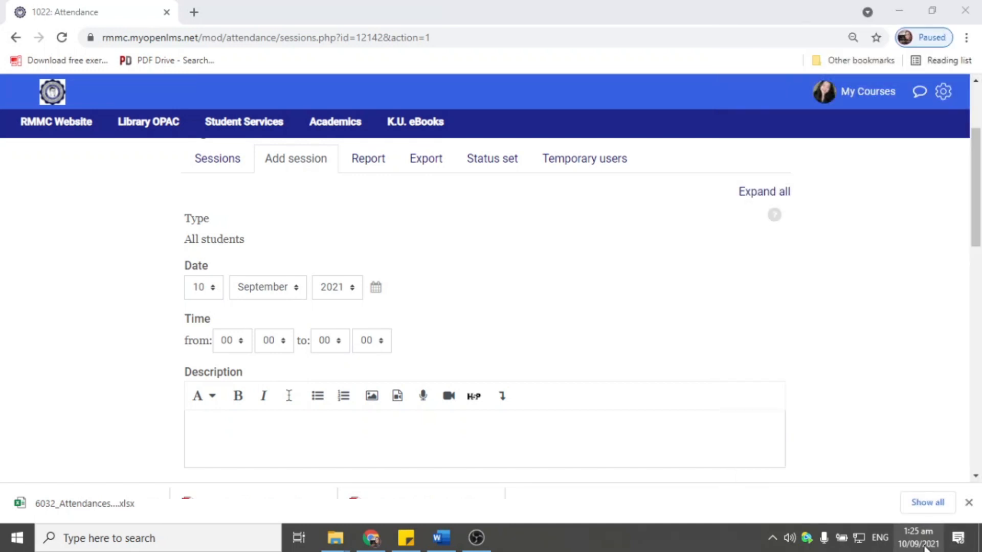
{"action": "left_click", "coordinate": [923, 545]}
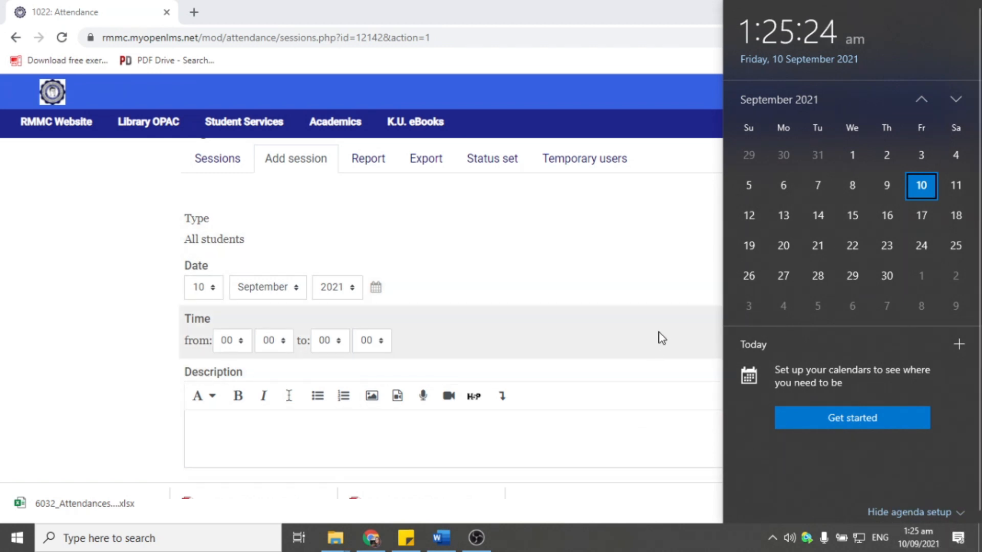
{"action": "left_click", "coordinate": [964, 512]}
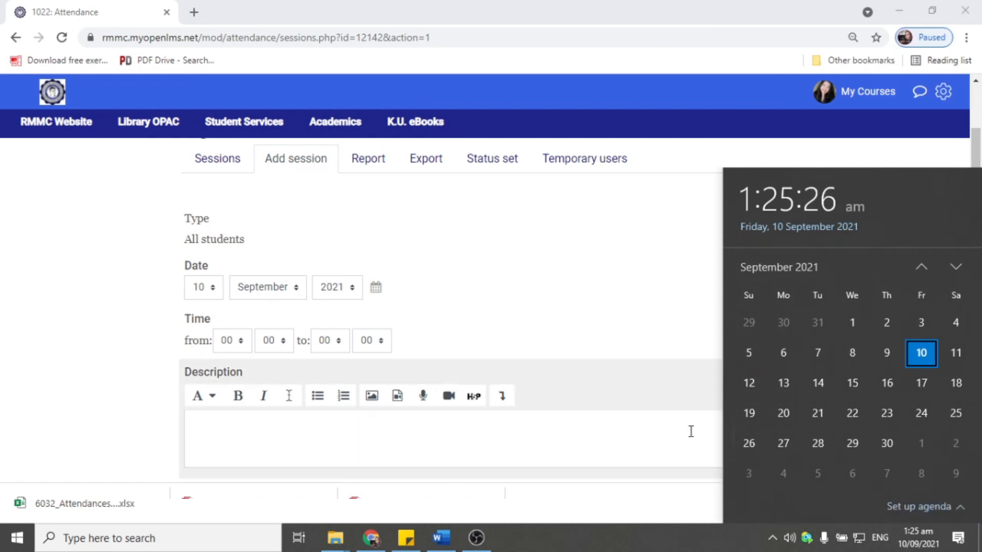
{"action": "left_click", "coordinate": [607, 311]}
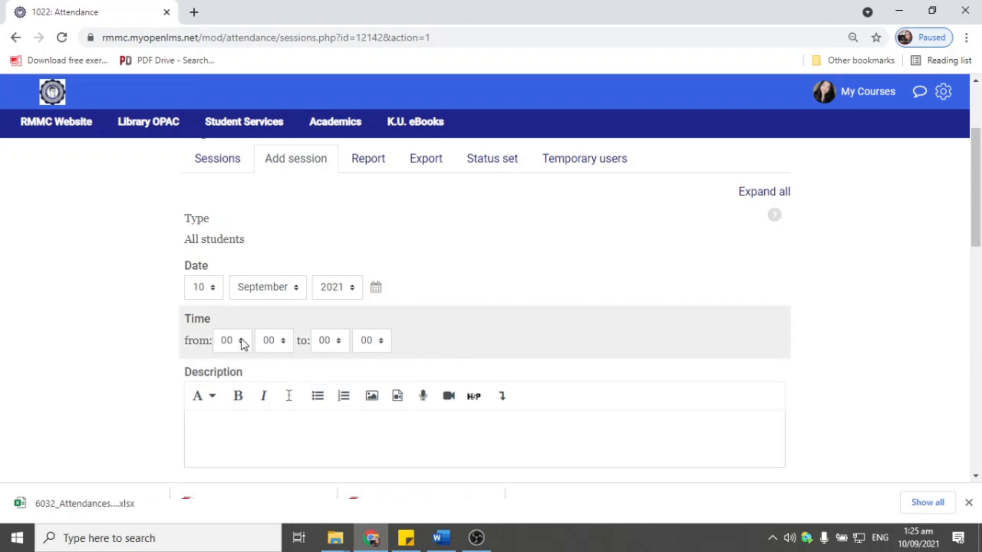
Set the session time from 10:00 to 10:15.
{"action": "left_click", "coordinate": [241, 341]}
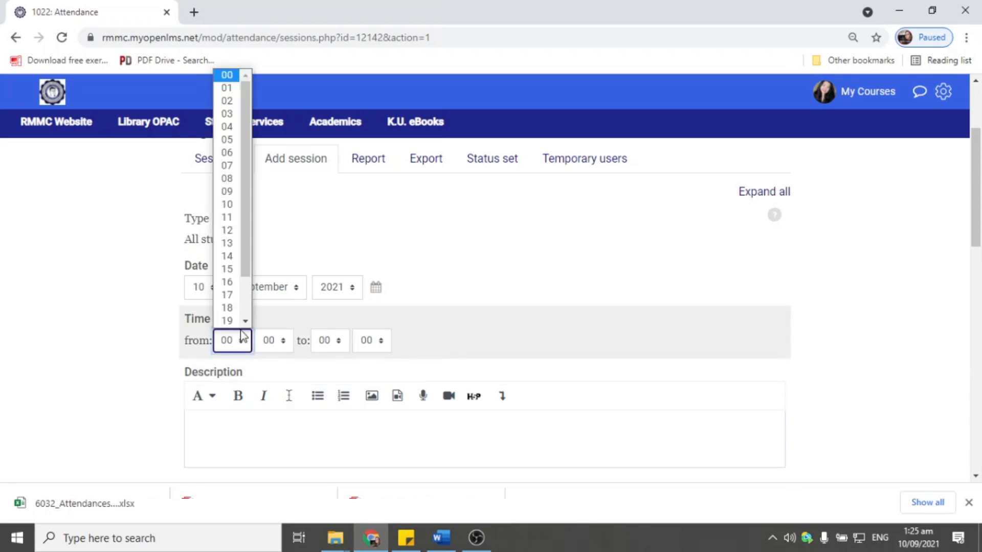
{"action": "left_click", "coordinate": [227, 204]}
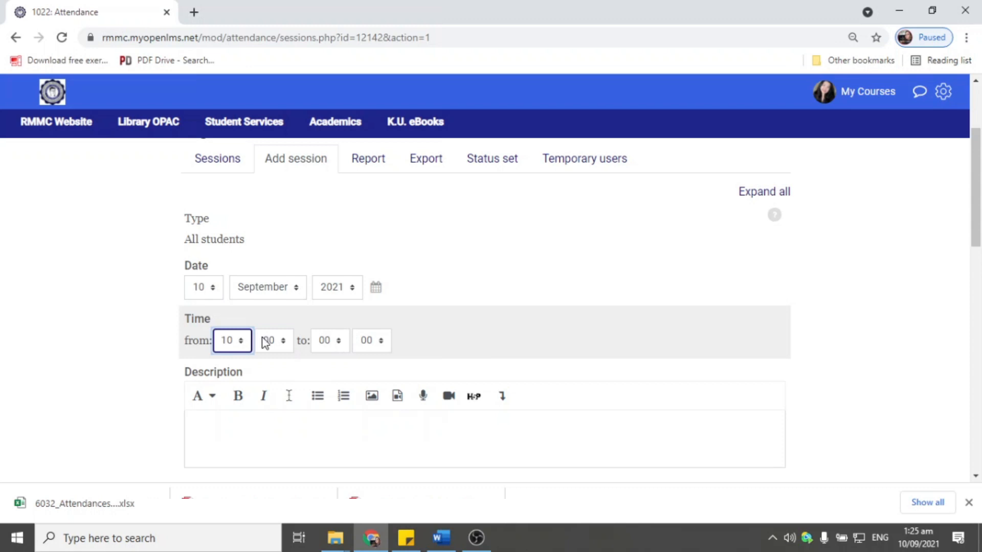
{"action": "left_click", "coordinate": [339, 340]}
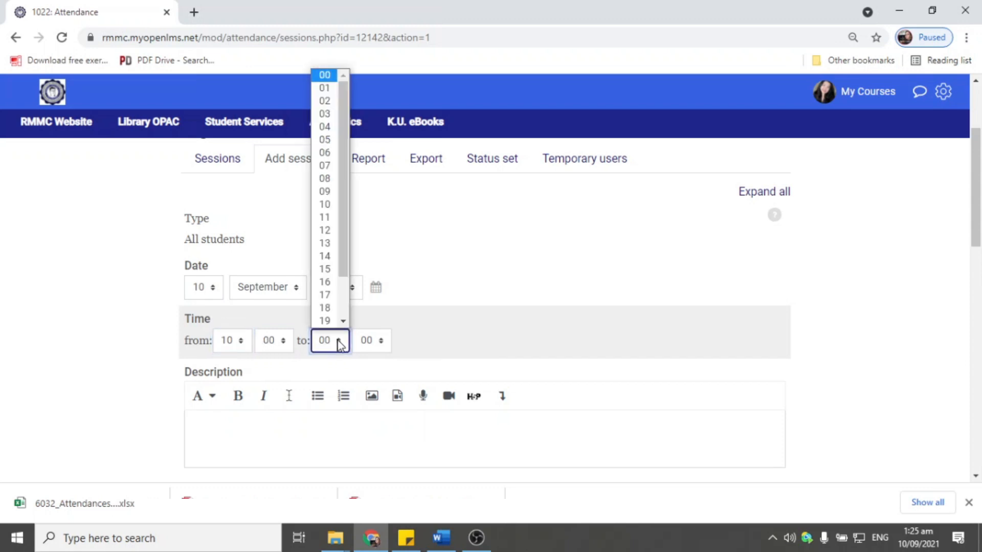
{"action": "left_click", "coordinate": [329, 204]}
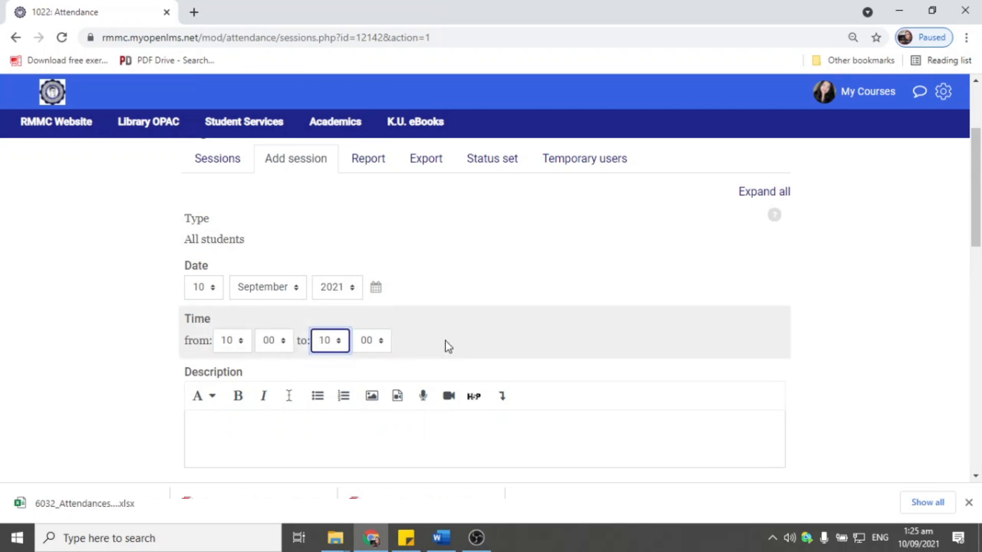
{"action": "left_click", "coordinate": [384, 341]}
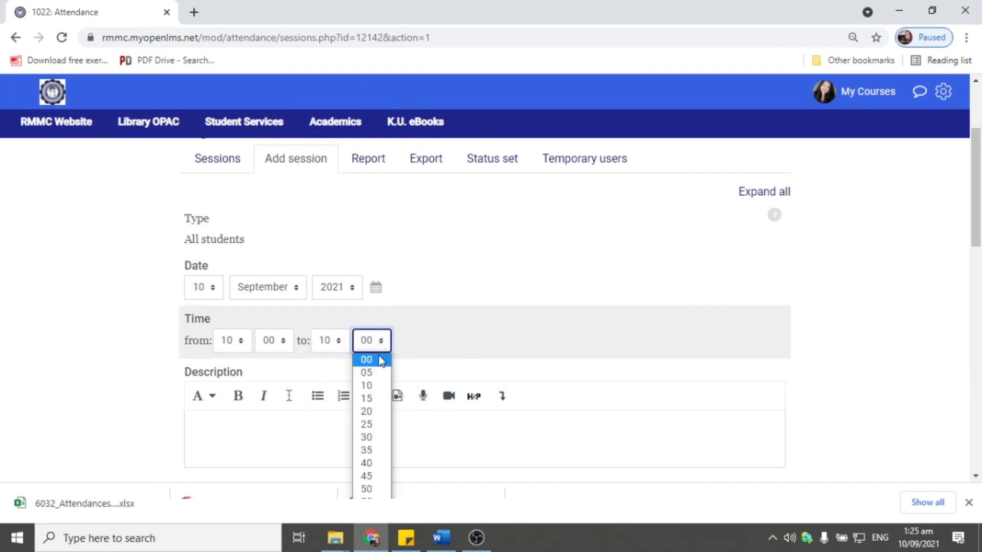
{"action": "left_click", "coordinate": [372, 402]}
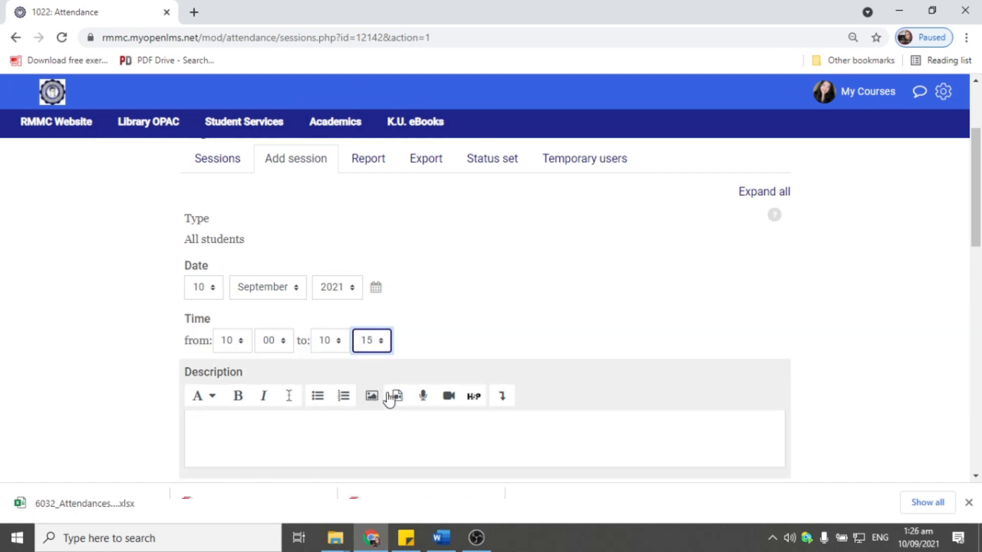
Expand the multiple-sessions settings and enable repeating the session, leaving its description empty.
{"action": "scroll", "coordinate": [445, 344], "scroll_direction": "down", "scroll_amount": 3}
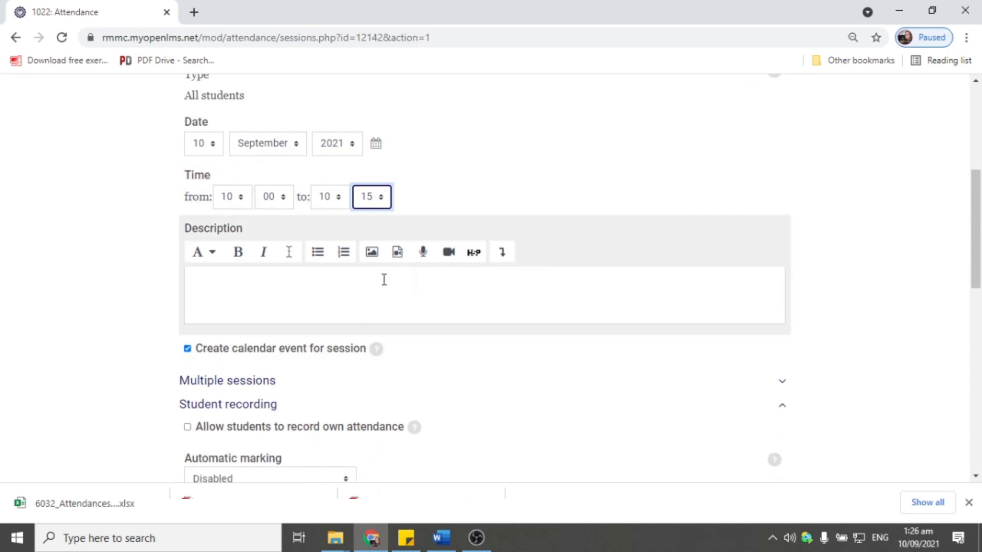
{"action": "left_click", "coordinate": [344, 289]}
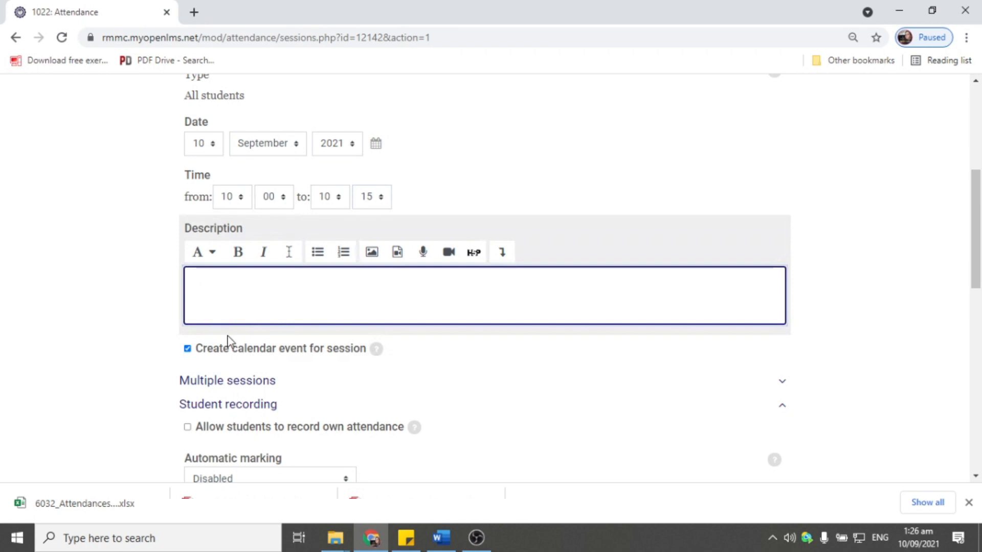
{"action": "scroll", "coordinate": [225, 342], "scroll_direction": "down", "scroll_amount": 3}
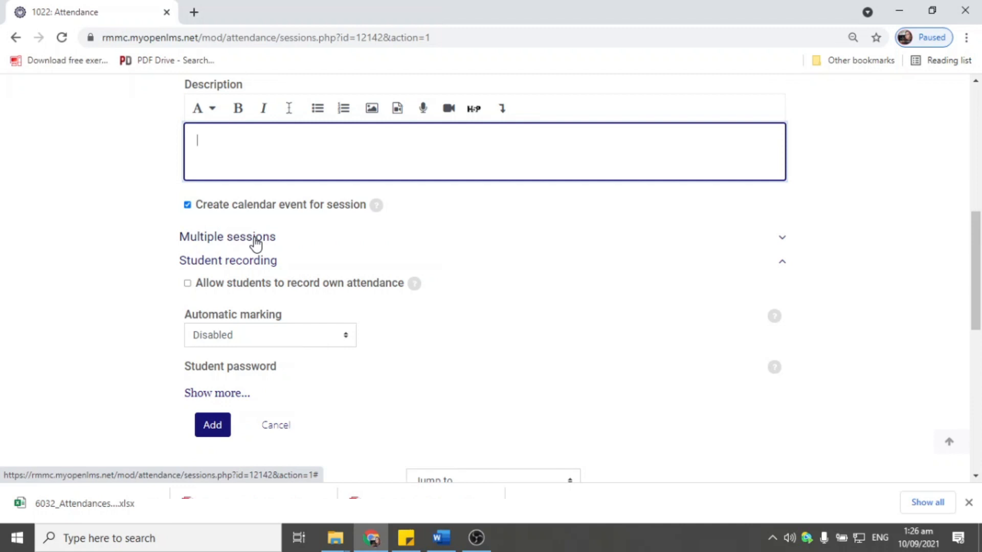
{"action": "left_click", "coordinate": [254, 241]}
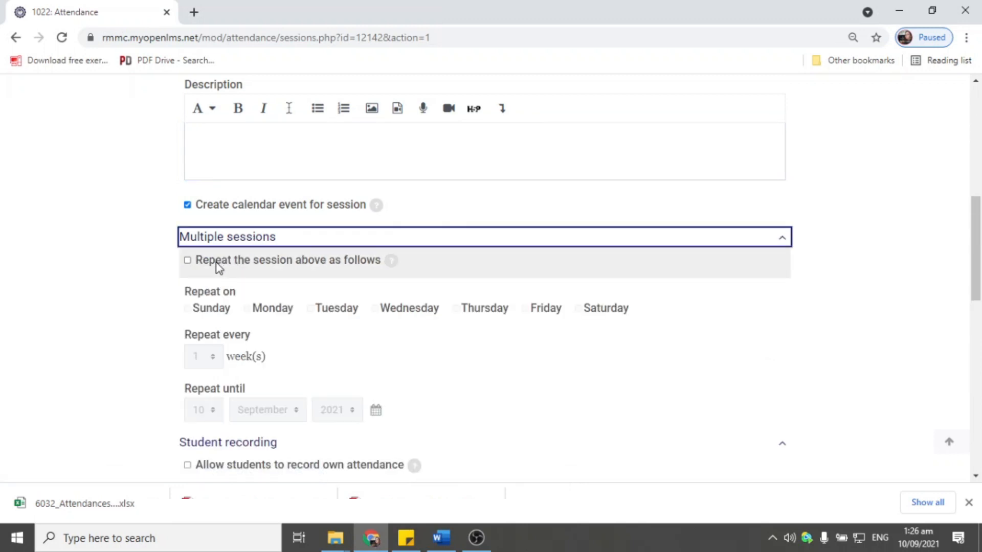
{"action": "left_click", "coordinate": [187, 261]}
Set the session to repeat Monday through Friday until 17 September 2021.
{"action": "scroll", "coordinate": [240, 169], "scroll_direction": "up", "scroll_amount": 3}
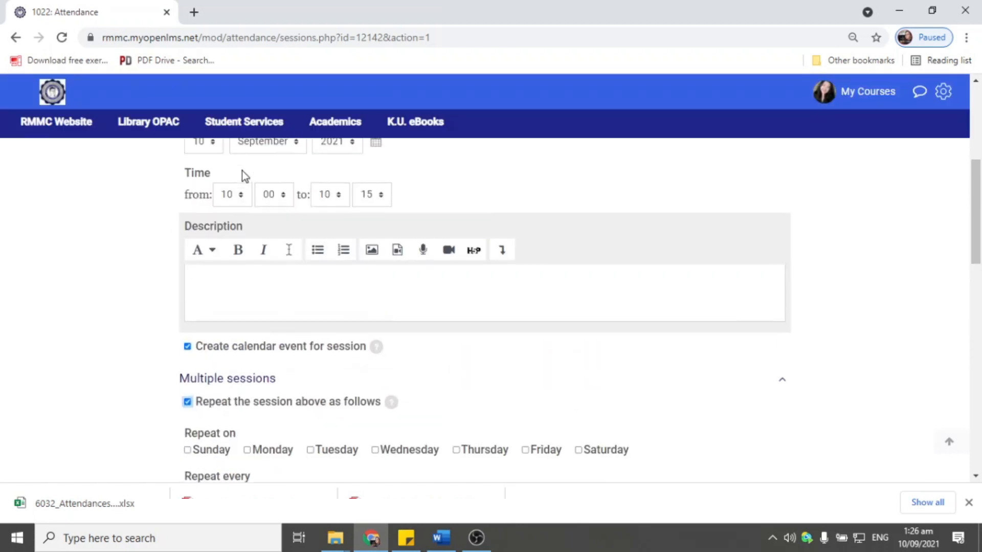
{"action": "scroll", "coordinate": [289, 187], "scroll_direction": "up", "scroll_amount": 1}
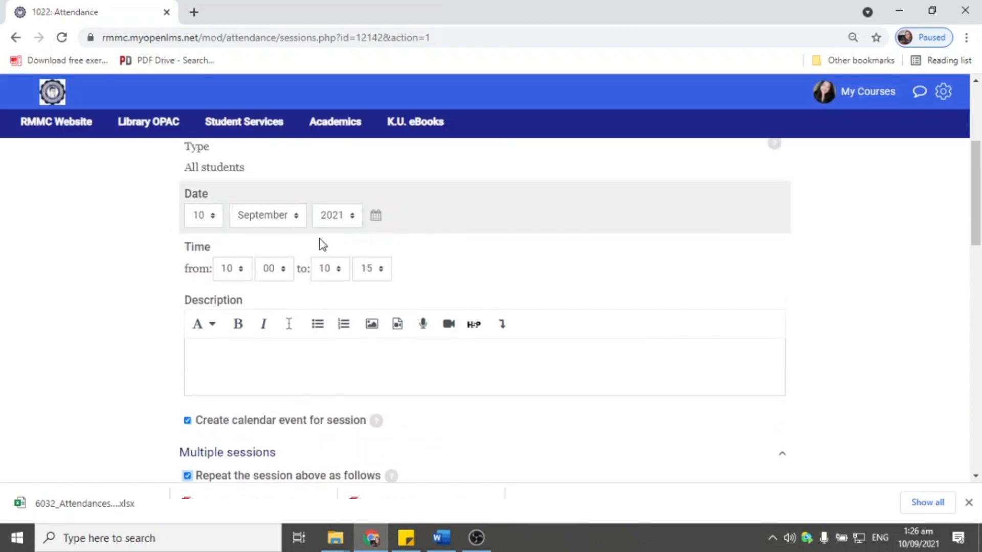
{"action": "scroll", "coordinate": [317, 267], "scroll_direction": "down", "scroll_amount": 3}
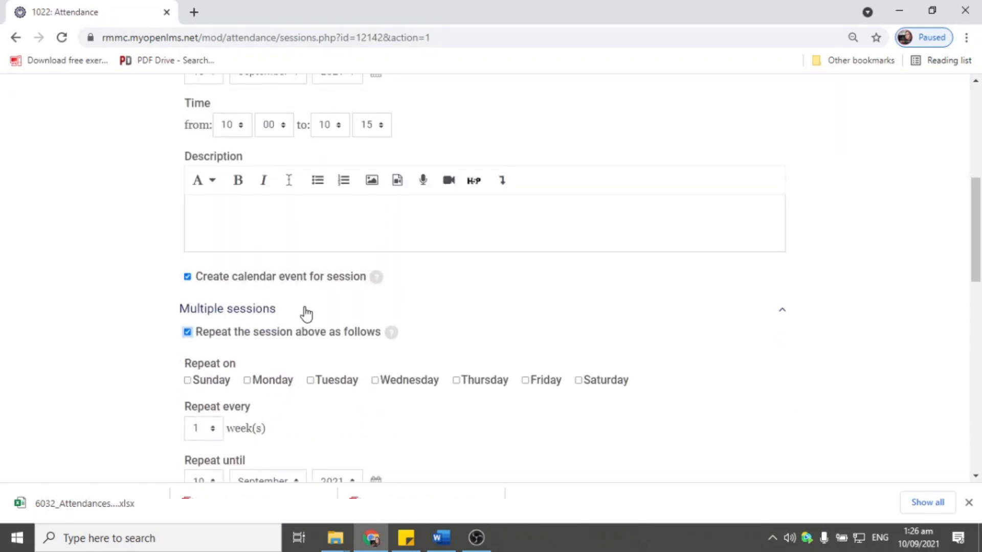
{"action": "scroll", "coordinate": [320, 341], "scroll_direction": "down", "scroll_amount": 3}
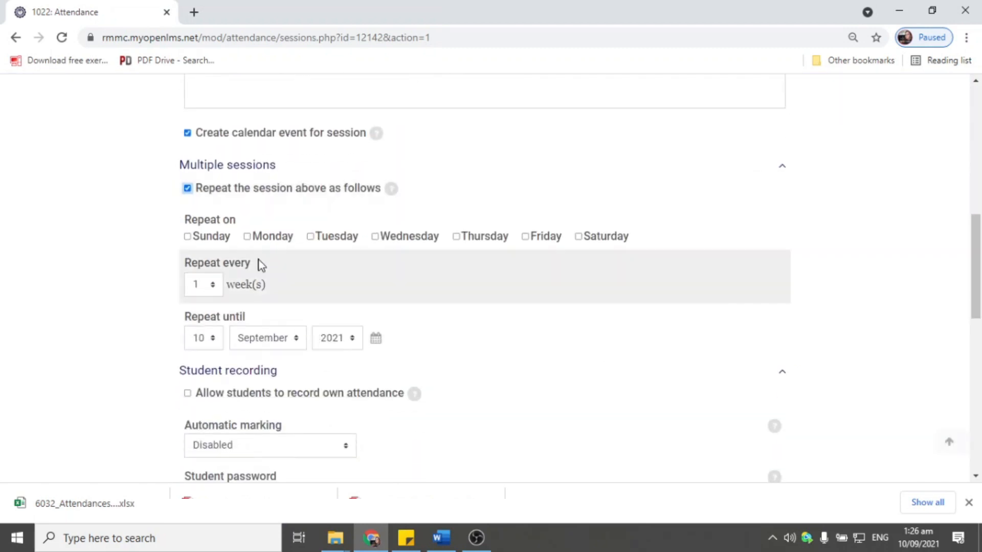
{"action": "left_click", "coordinate": [254, 240]}
{"action": "left_click", "coordinate": [312, 237]}
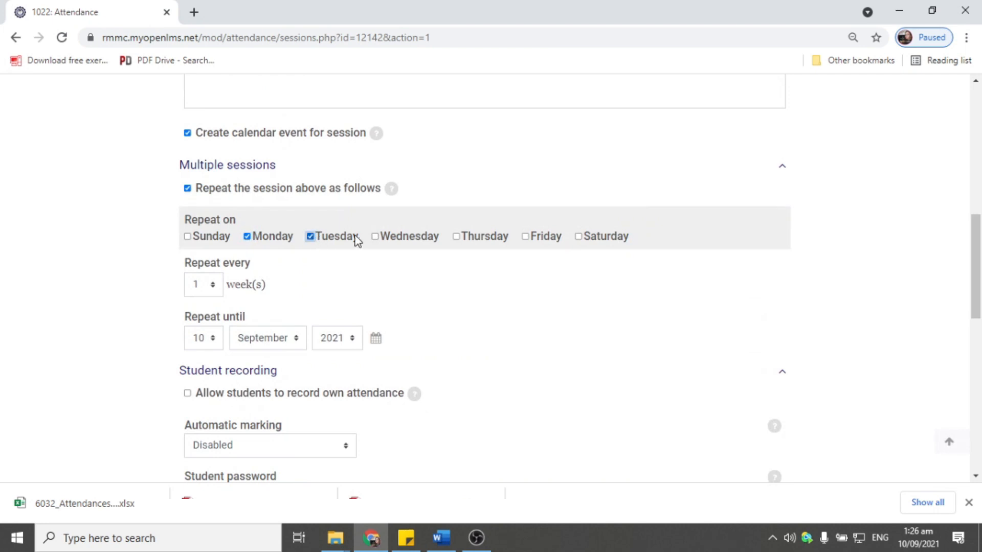
{"action": "left_click", "coordinate": [377, 237]}
{"action": "left_click", "coordinate": [457, 239]}
{"action": "left_click", "coordinate": [526, 238]}
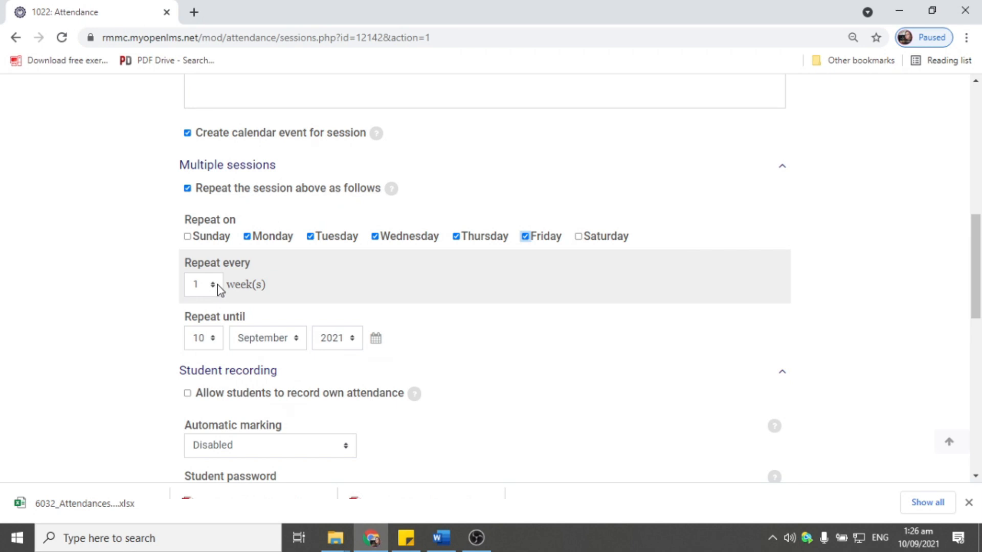
{"action": "left_click", "coordinate": [210, 341]}
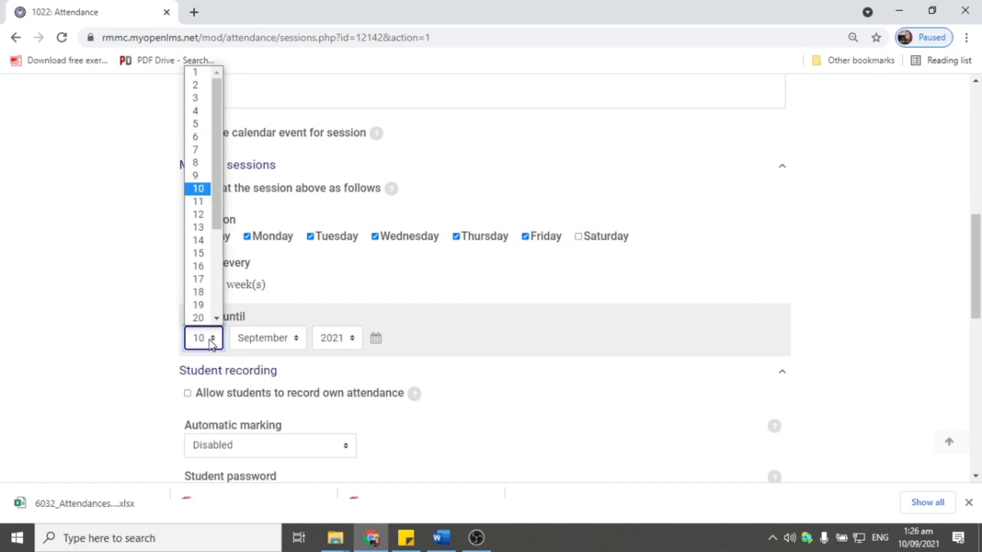
{"action": "left_click", "coordinate": [197, 282]}
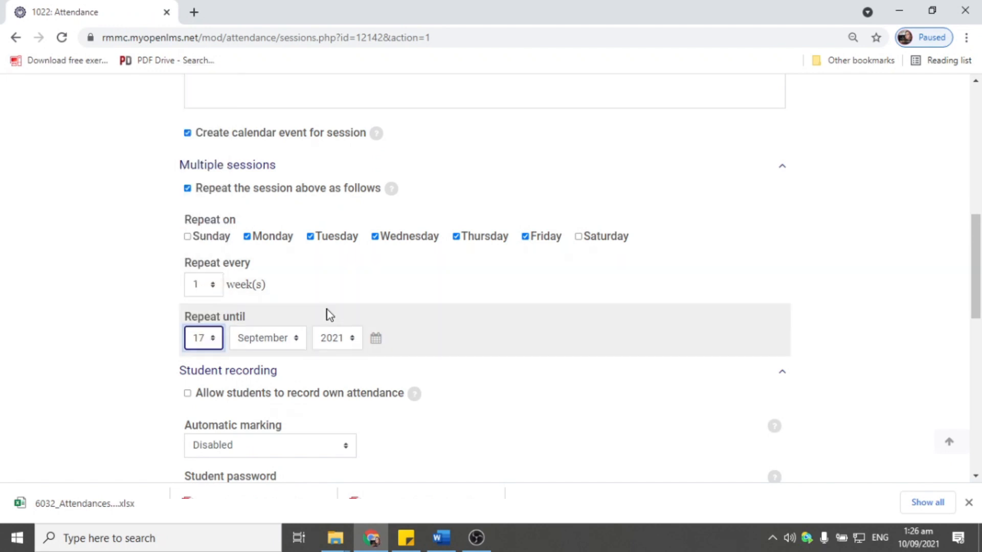
Allow students to record their own attendance and set automatic marking to Yes.
{"action": "scroll", "coordinate": [424, 357], "scroll_direction": "down", "scroll_amount": 1}
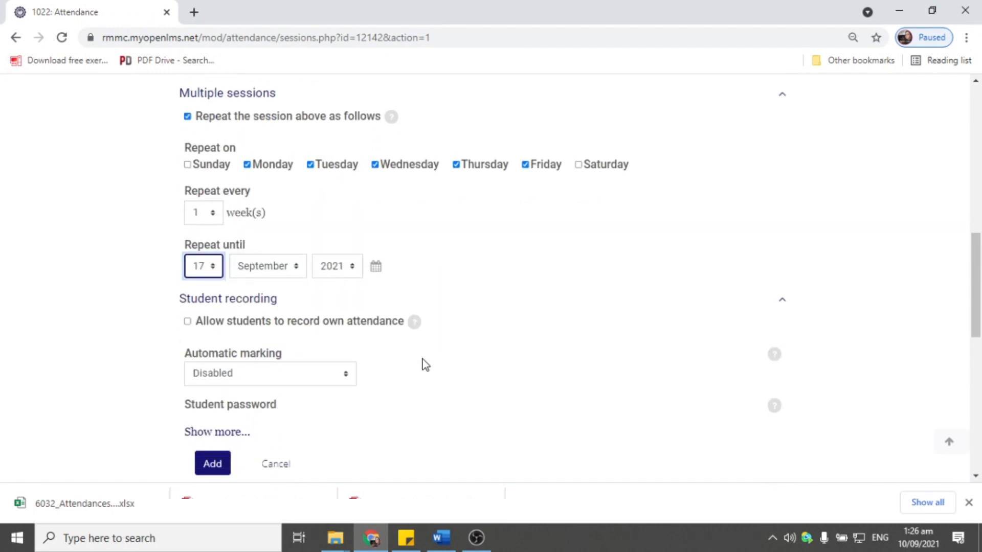
{"action": "left_click", "coordinate": [188, 321]}
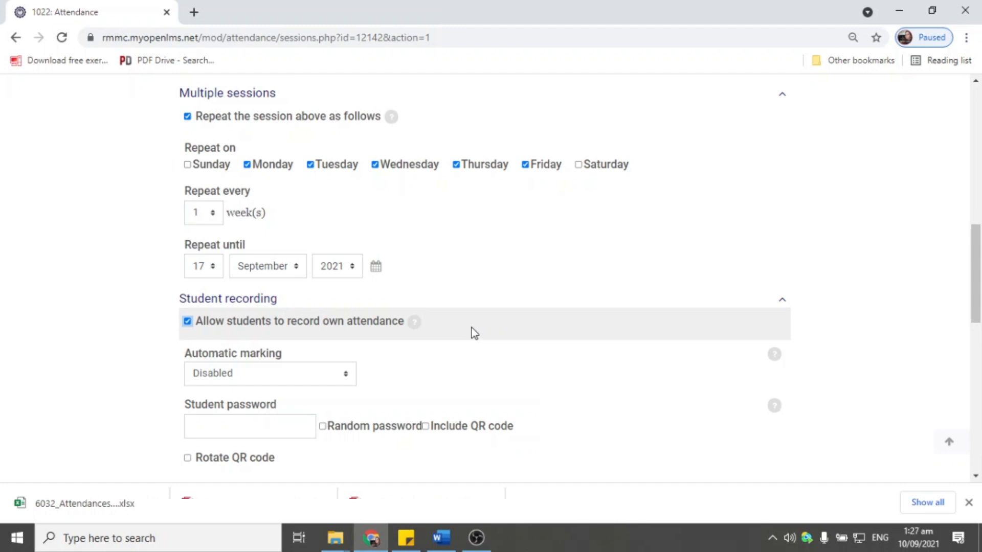
{"action": "scroll", "coordinate": [469, 329], "scroll_direction": "down", "scroll_amount": 1}
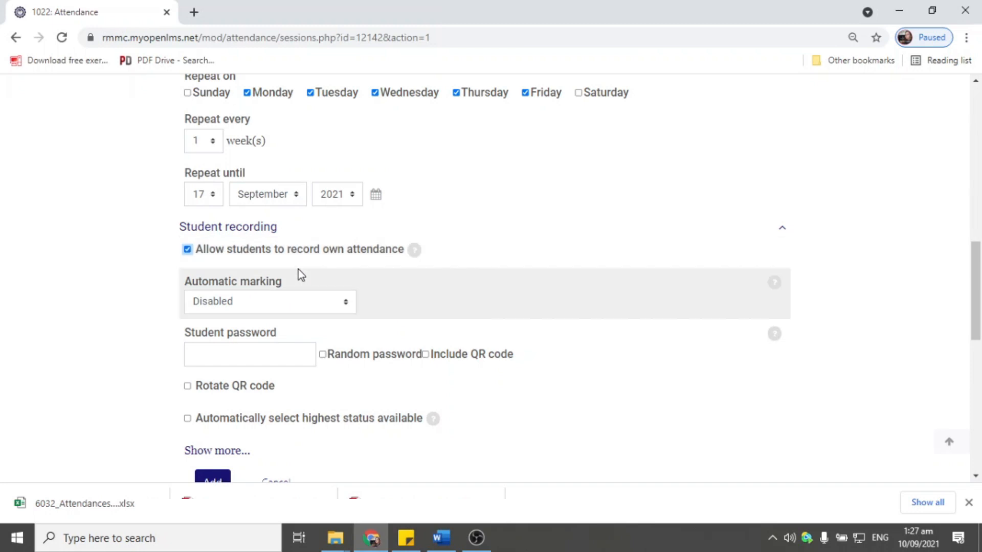
{"action": "scroll", "coordinate": [317, 264], "scroll_direction": "down", "scroll_amount": 1}
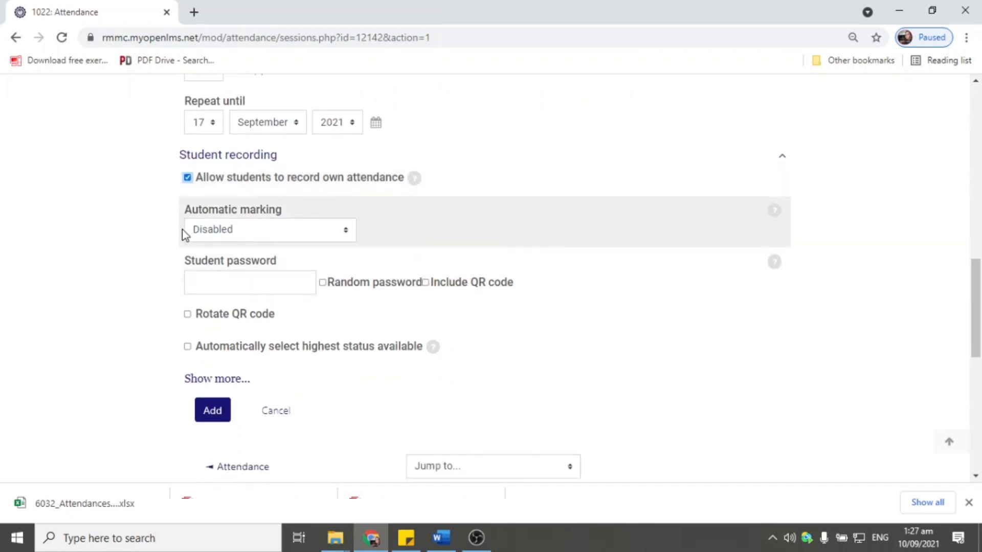
{"action": "left_click", "coordinate": [223, 230]}
{"action": "left_click", "coordinate": [221, 262]}
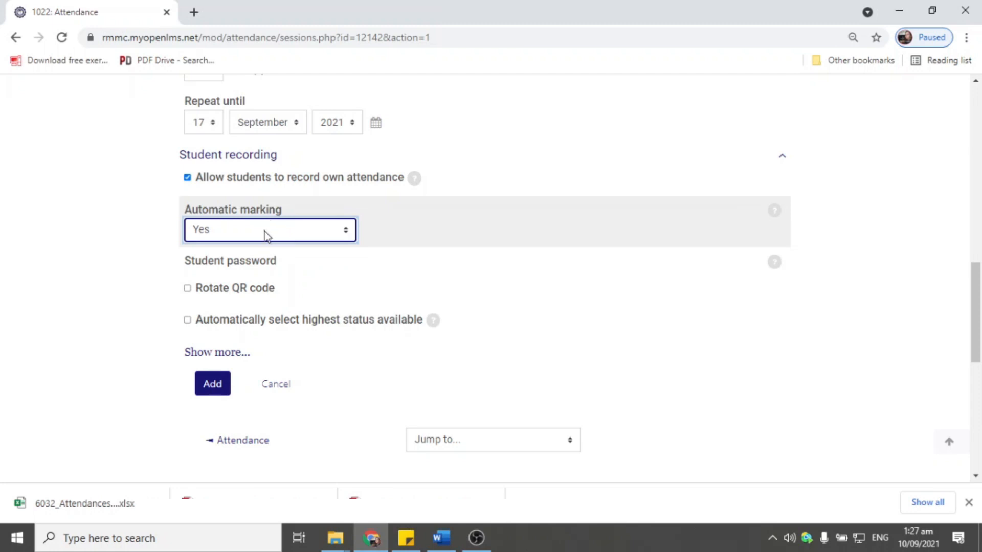
Enable automatic selection of the highest status available and add the repeating sessions.
{"action": "left_click", "coordinate": [187, 321]}
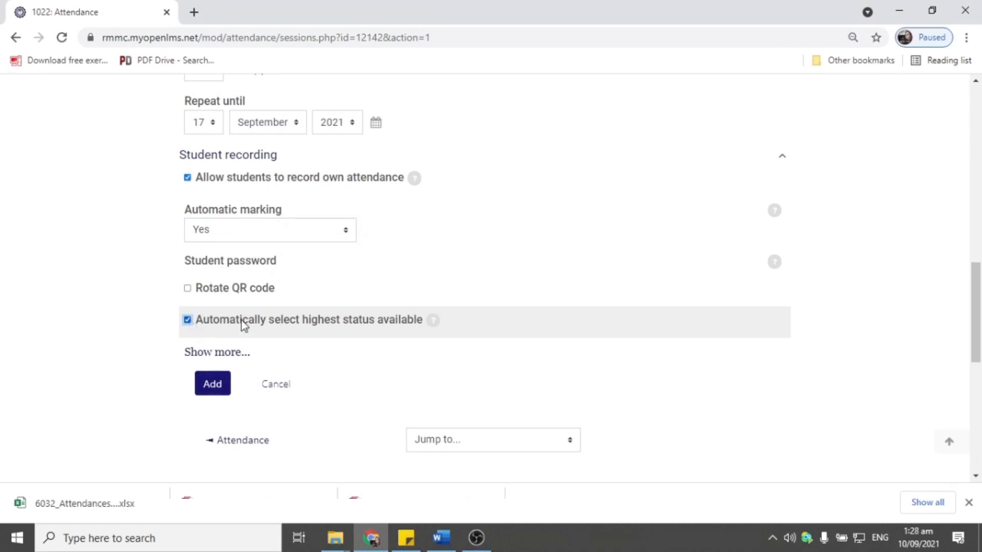
{"action": "left_click", "coordinate": [212, 387]}
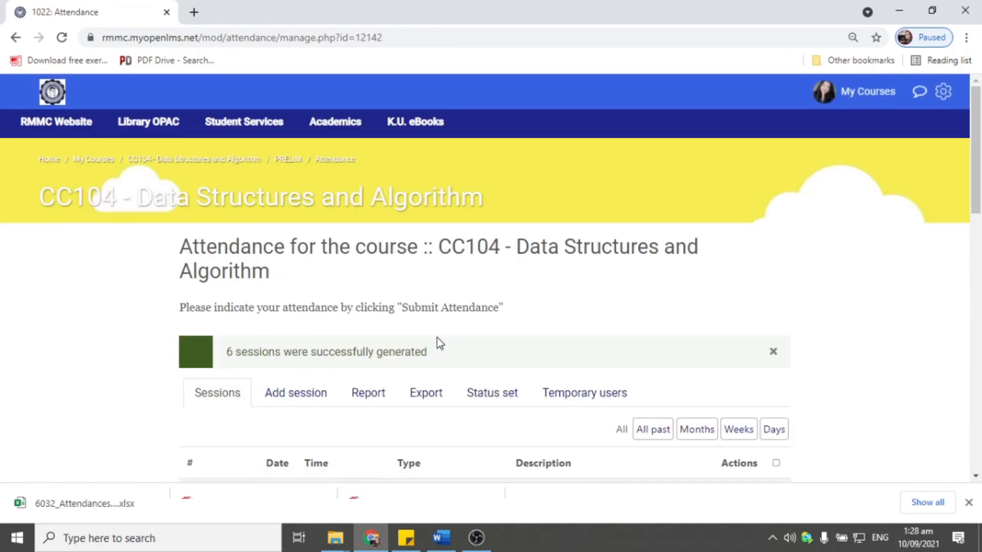
Review the dates, times, types and available actions of the generated attendance sessions.
{"action": "scroll", "coordinate": [489, 301], "scroll_direction": "down", "scroll_amount": 4}
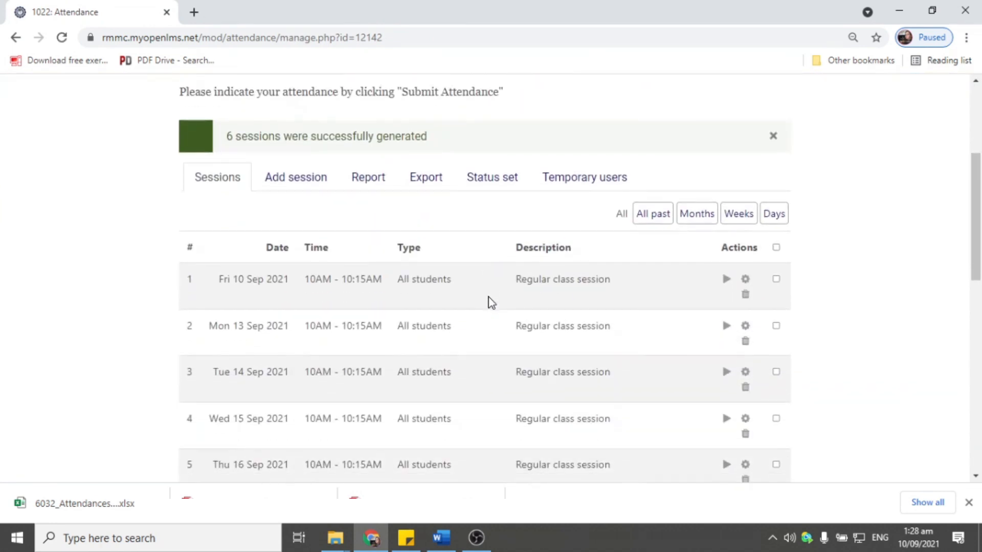
{"action": "scroll", "coordinate": [282, 299], "scroll_direction": "down", "scroll_amount": 3}
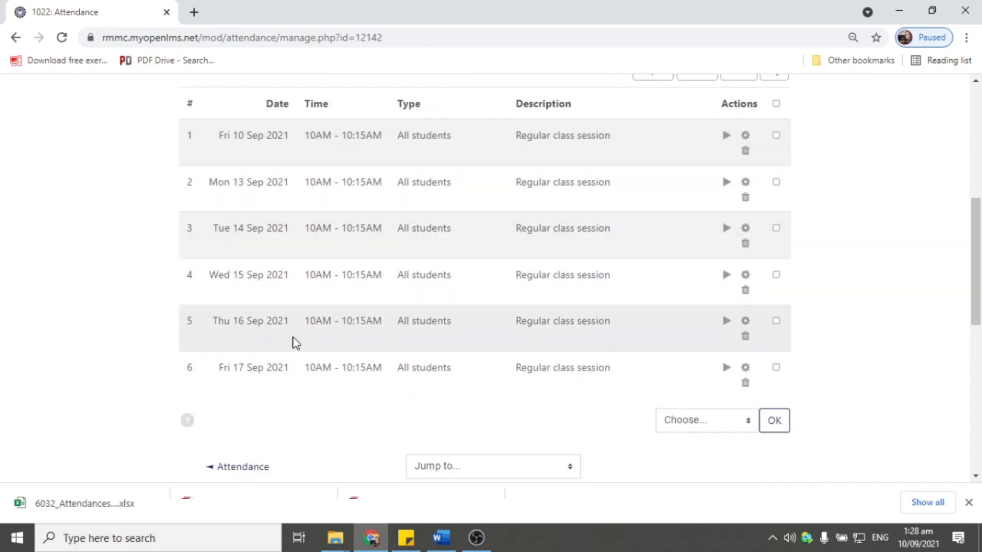
{"action": "scroll", "coordinate": [240, 366], "scroll_direction": "down", "scroll_amount": 2}
{"action": "scroll", "coordinate": [240, 366], "scroll_direction": "up", "scroll_amount": 1}
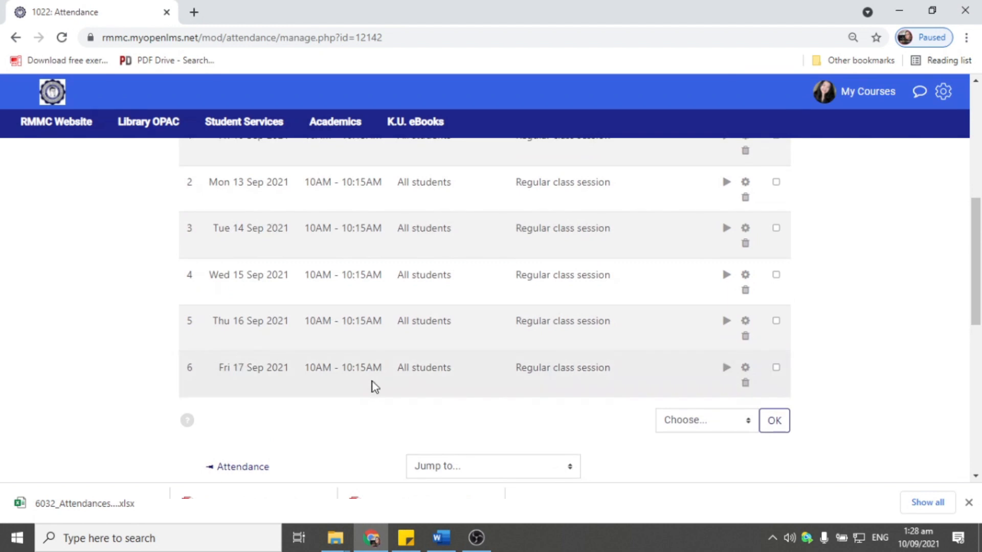
{"action": "scroll", "coordinate": [377, 386], "scroll_direction": "up", "scroll_amount": 4}
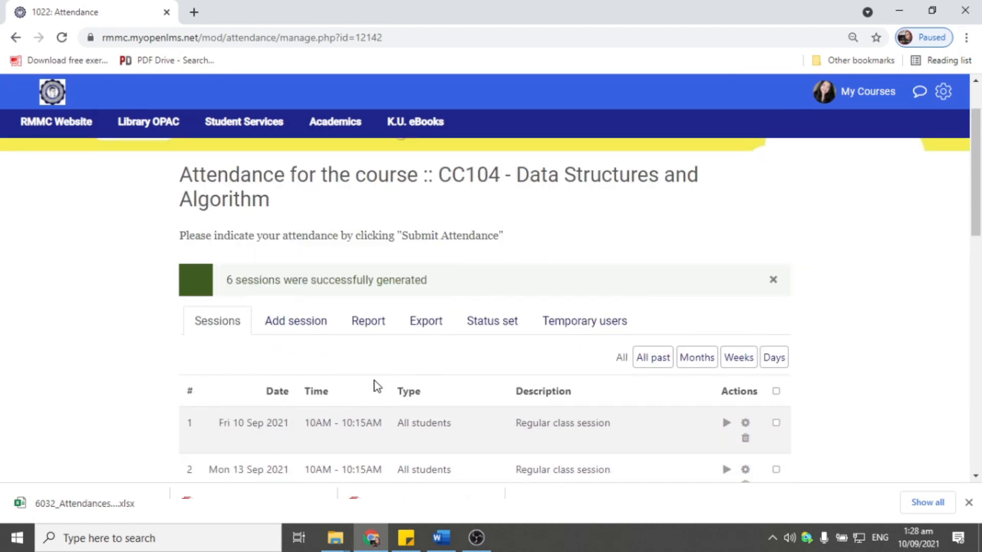
{"action": "scroll", "coordinate": [377, 385], "scroll_direction": "down", "scroll_amount": 5}
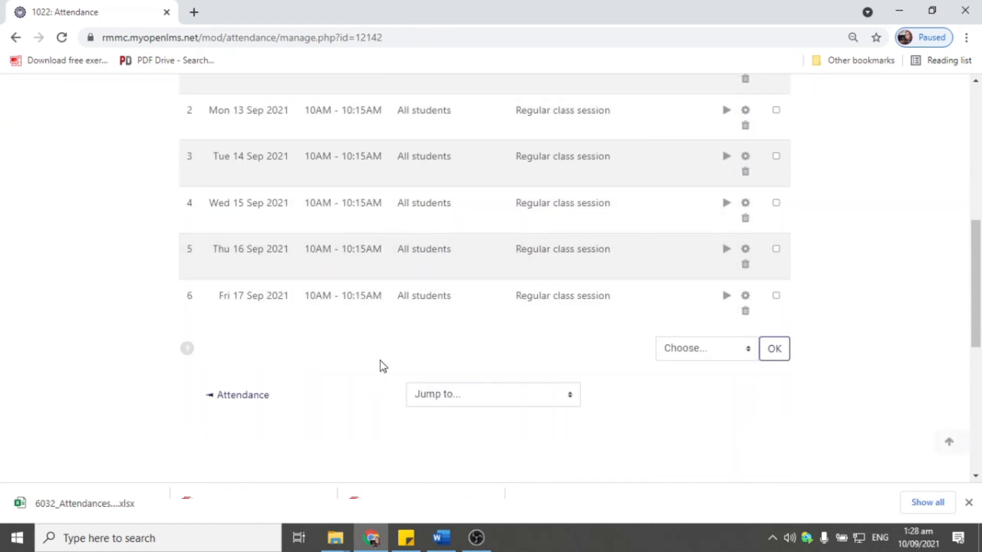
{"action": "scroll", "coordinate": [385, 365], "scroll_direction": "up", "scroll_amount": 2}
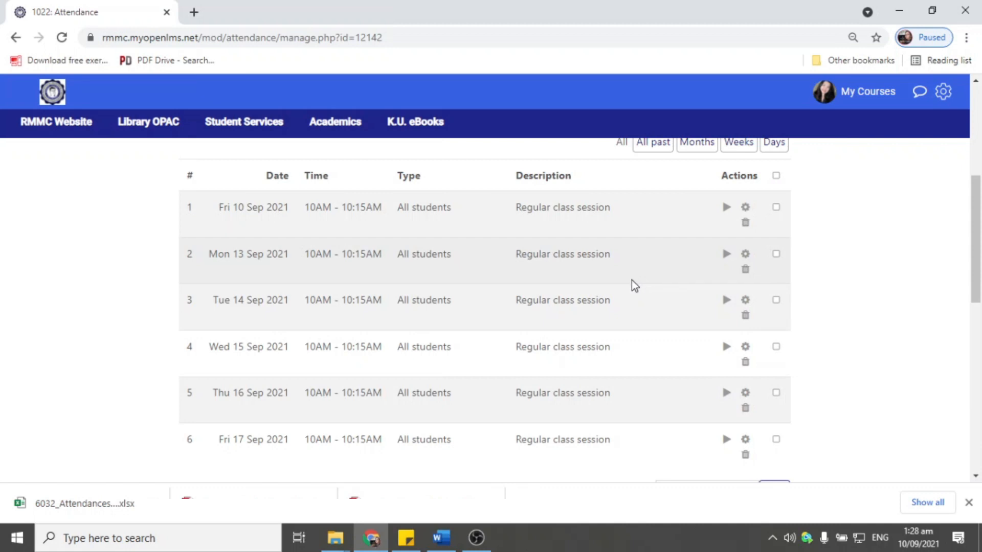
{"action": "scroll", "coordinate": [631, 284], "scroll_direction": "down", "scroll_amount": 3}
{"action": "scroll", "coordinate": [631, 287], "scroll_direction": "up", "scroll_amount": 2}
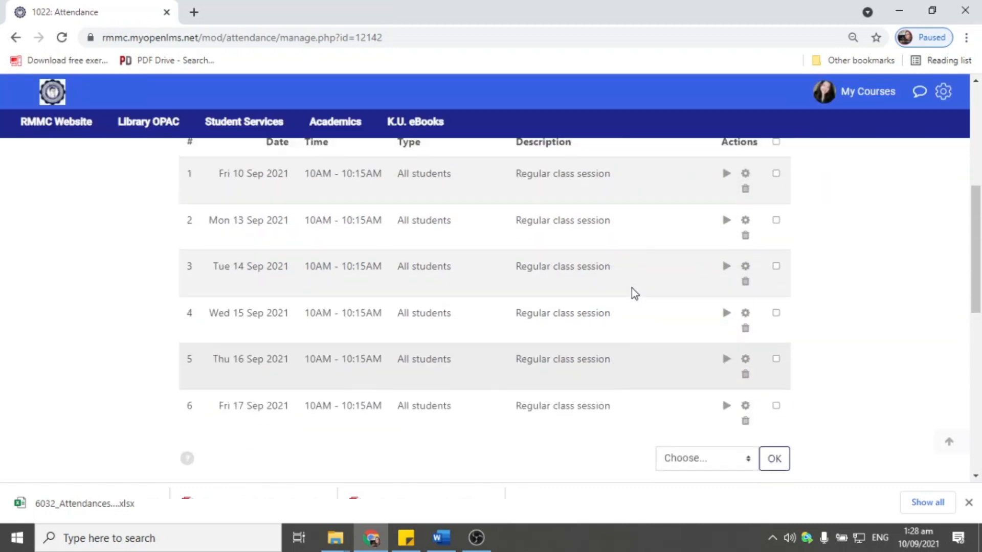
{"action": "scroll", "coordinate": [631, 288], "scroll_direction": "up", "scroll_amount": 1}
{"action": "scroll", "coordinate": [631, 287], "scroll_direction": "up", "scroll_amount": 3}
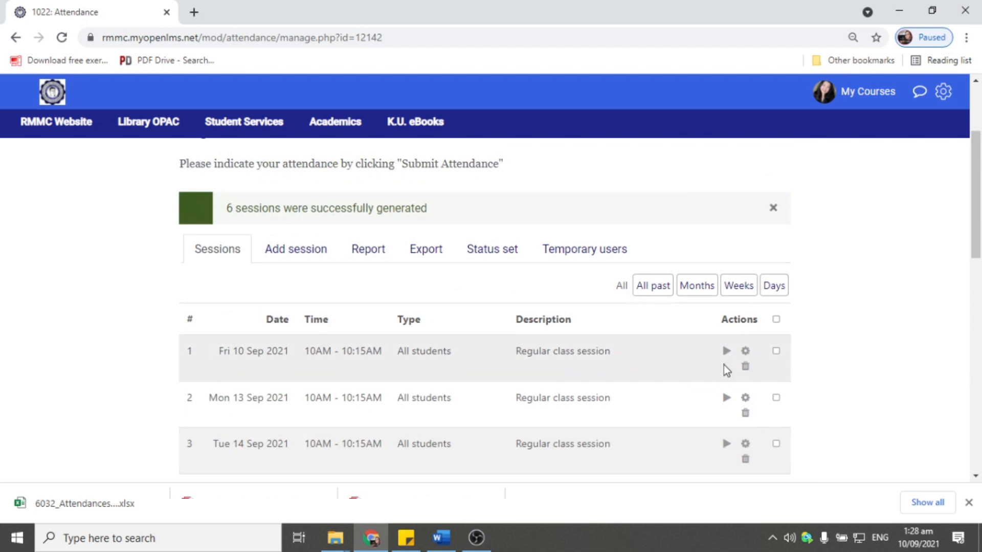
{"action": "scroll", "coordinate": [643, 363], "scroll_direction": "up", "scroll_amount": 3}
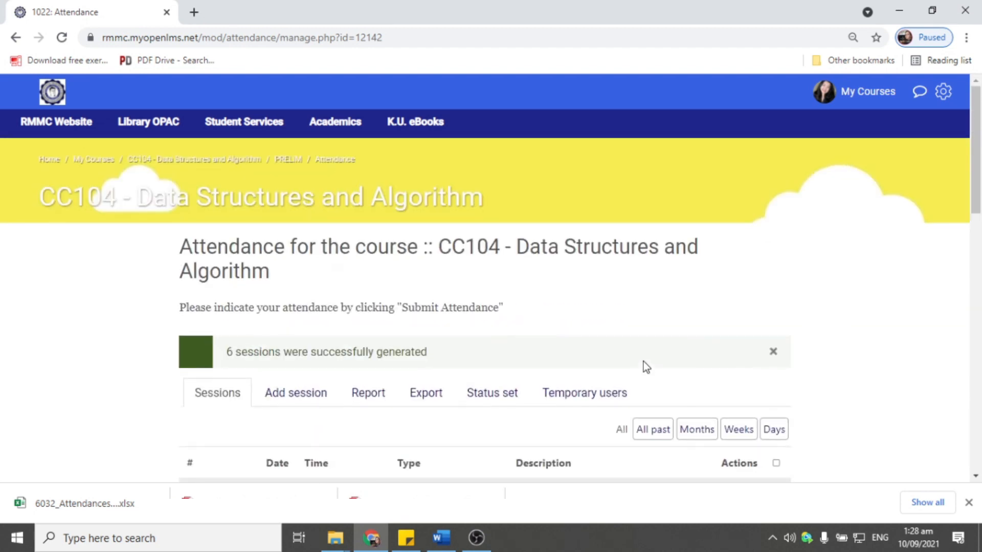
Return to the CC104 course page and open the participants list from its Course Dashboard.
{"action": "left_click", "coordinate": [221, 163]}
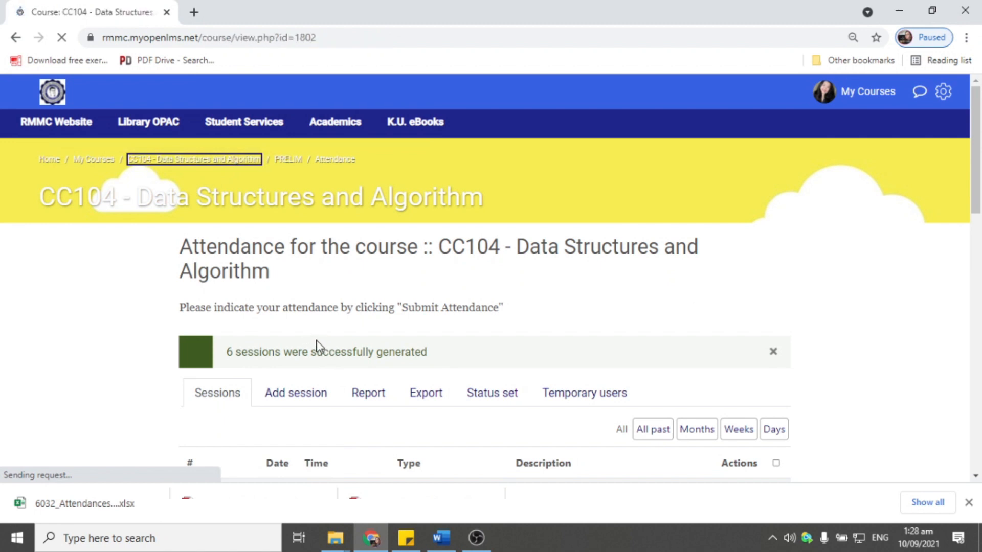
{"action": "scroll", "coordinate": [198, 344], "scroll_direction": "down", "scroll_amount": 2}
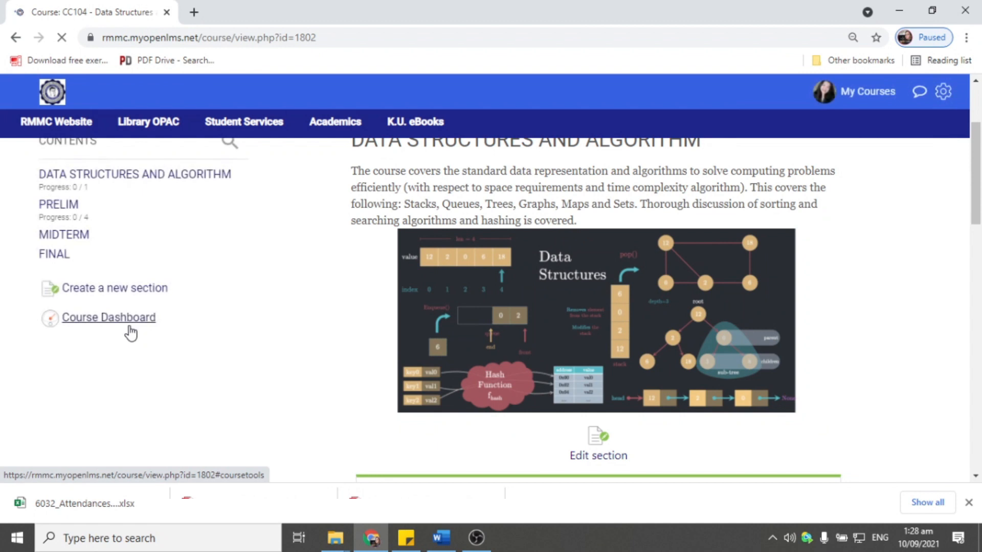
{"action": "left_click", "coordinate": [128, 322]}
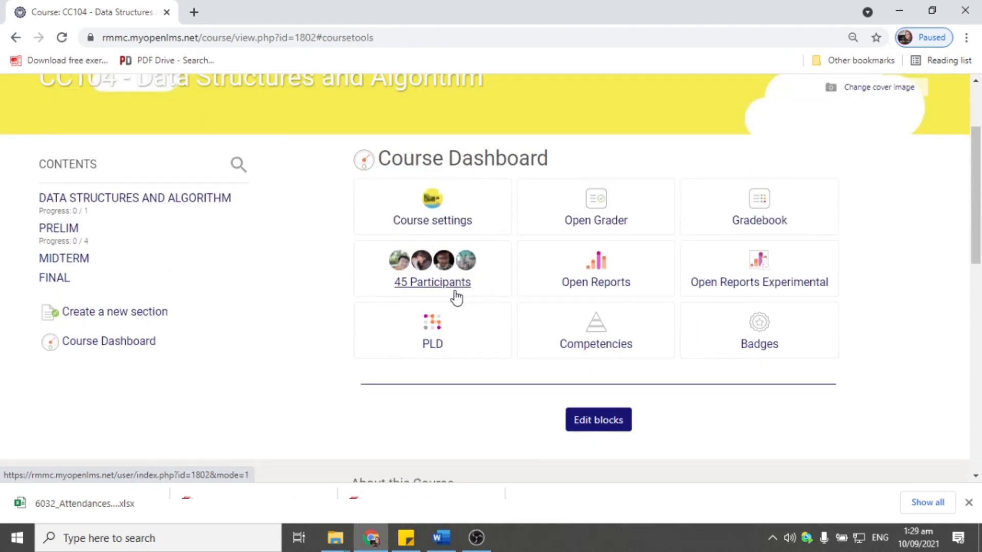
{"action": "left_click", "coordinate": [443, 293]}
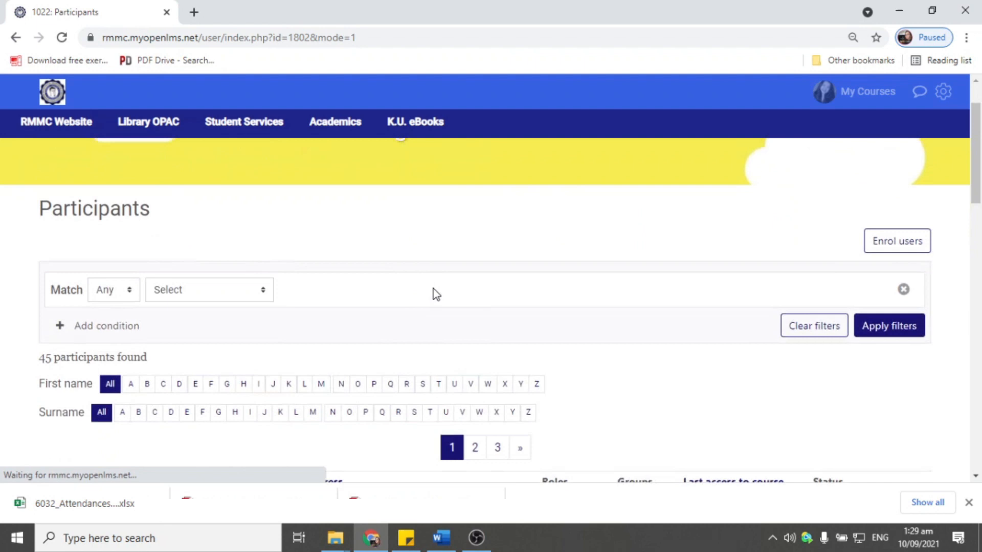
Open the profile of the first listed student, log in as that student and continue to the course.
{"action": "scroll", "coordinate": [435, 293], "scroll_direction": "down", "scroll_amount": 3}
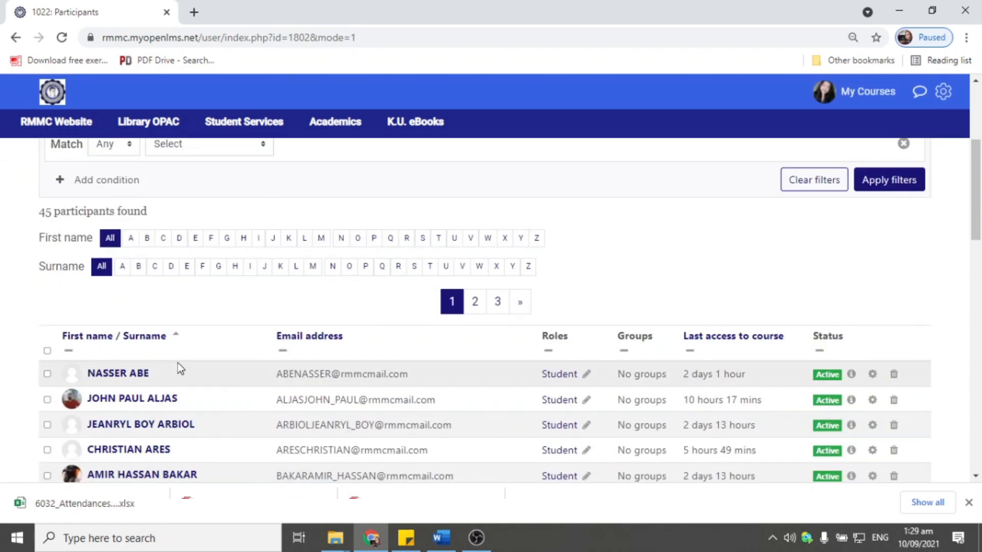
{"action": "left_click", "coordinate": [123, 373]}
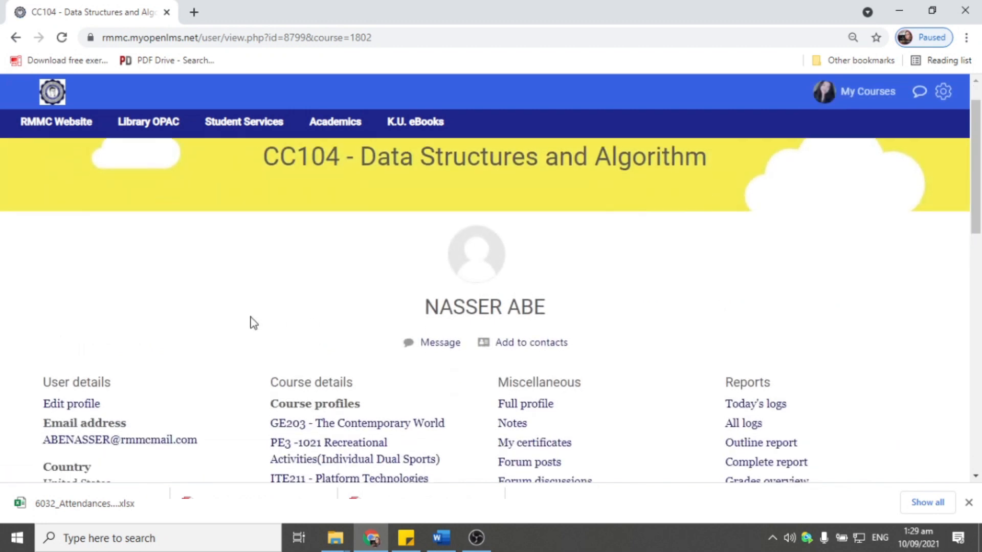
{"action": "scroll", "coordinate": [172, 302], "scroll_direction": "down", "scroll_amount": 5}
{"action": "scroll", "coordinate": [172, 302], "scroll_direction": "down", "scroll_amount": 4}
{"action": "left_click", "coordinate": [63, 241]}
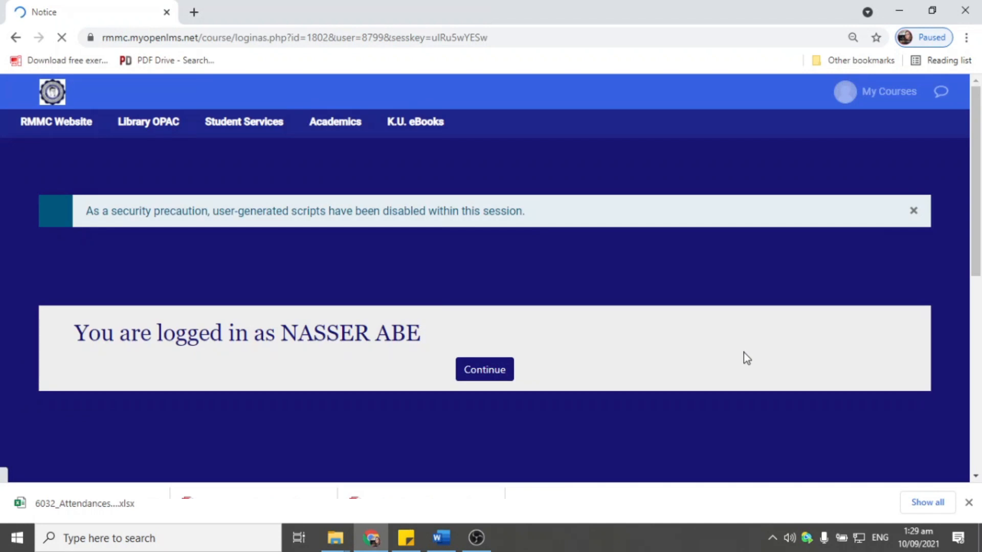
{"action": "left_click", "coordinate": [497, 374]}
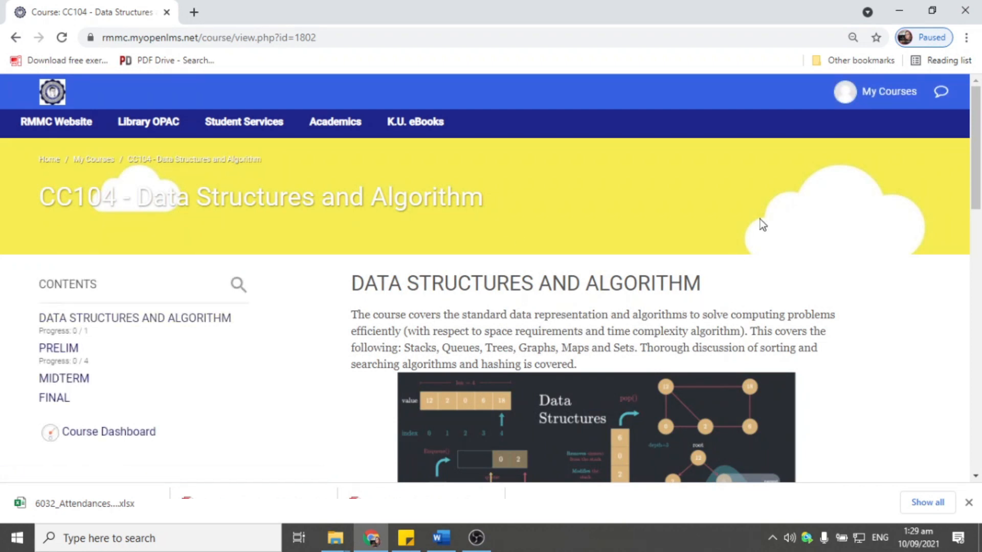
Open the PRELIM section in the student's view and locate the Attendance activities.
{"action": "scroll", "coordinate": [336, 339], "scroll_direction": "down", "scroll_amount": 1}
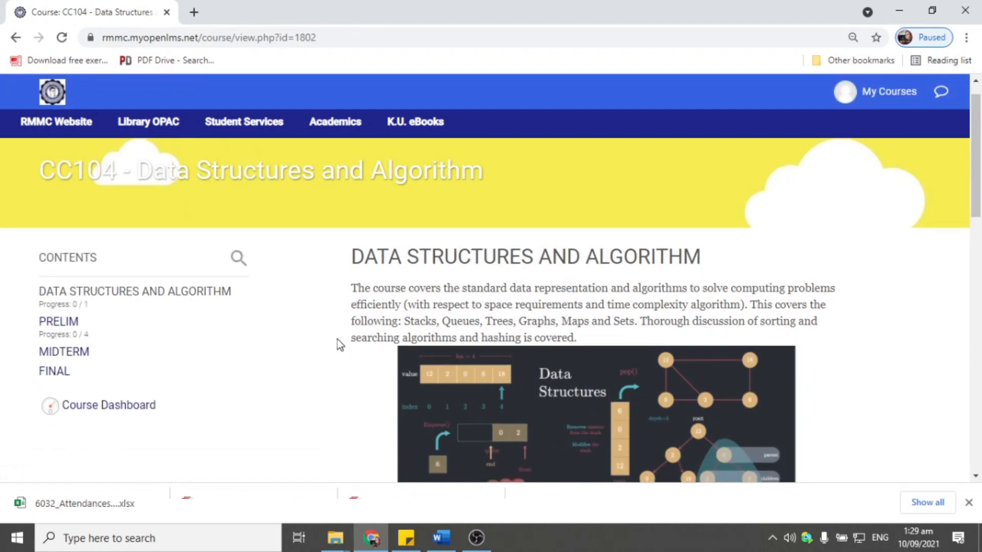
{"action": "left_click", "coordinate": [67, 278]}
{"action": "scroll", "coordinate": [258, 330], "scroll_direction": "down", "scroll_amount": 2}
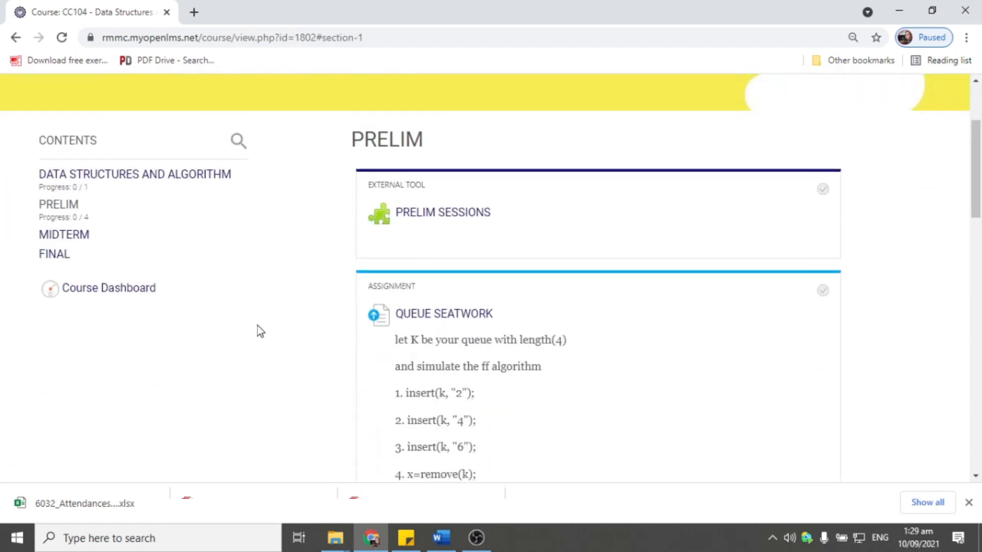
{"action": "scroll", "coordinate": [811, 358], "scroll_direction": "down", "scroll_amount": 8}
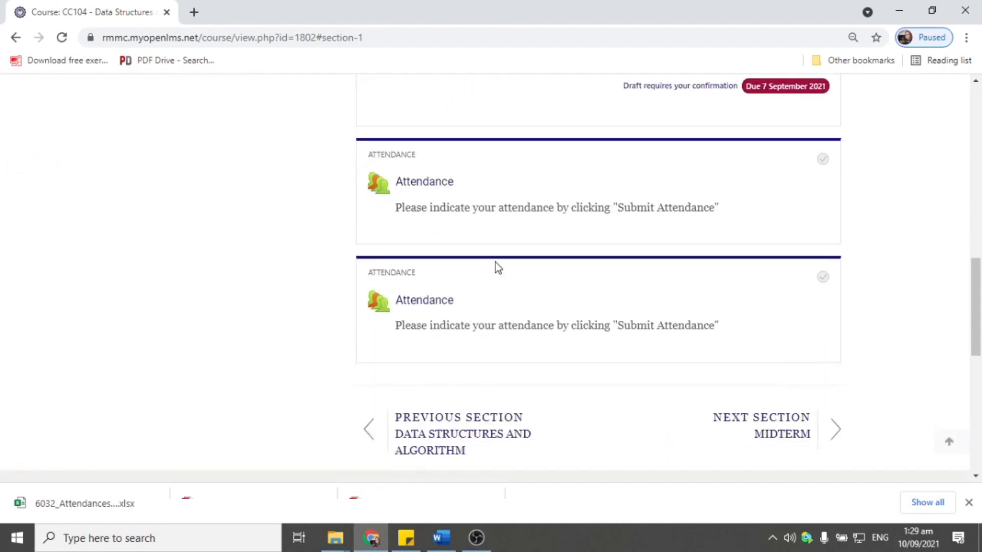
Open an Attendance activity in the student's view and review the September sessions' dates, times, statuses and points.
{"action": "scroll", "coordinate": [448, 326], "scroll_direction": "up", "scroll_amount": 1}
{"action": "left_click", "coordinate": [439, 324]}
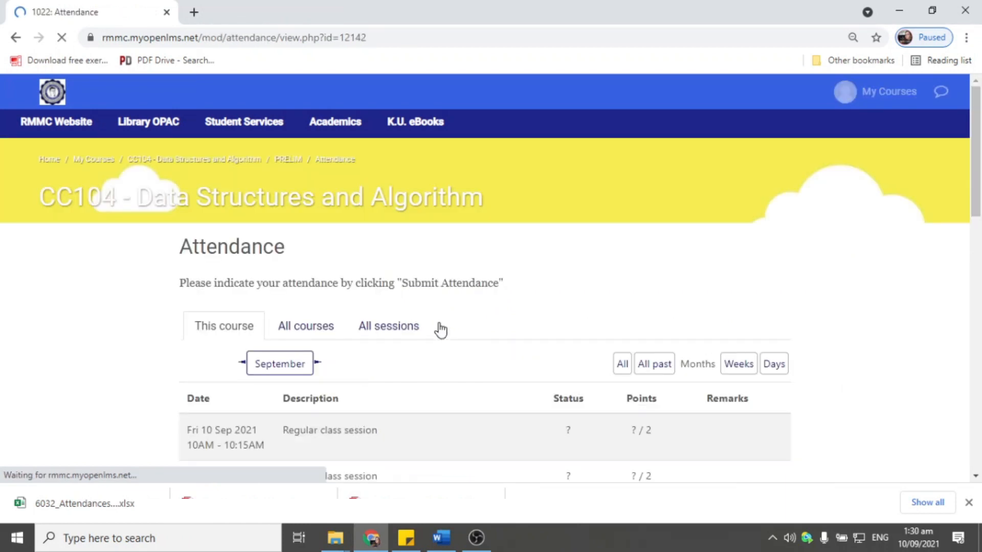
{"action": "scroll", "coordinate": [489, 308], "scroll_direction": "down", "scroll_amount": 3}
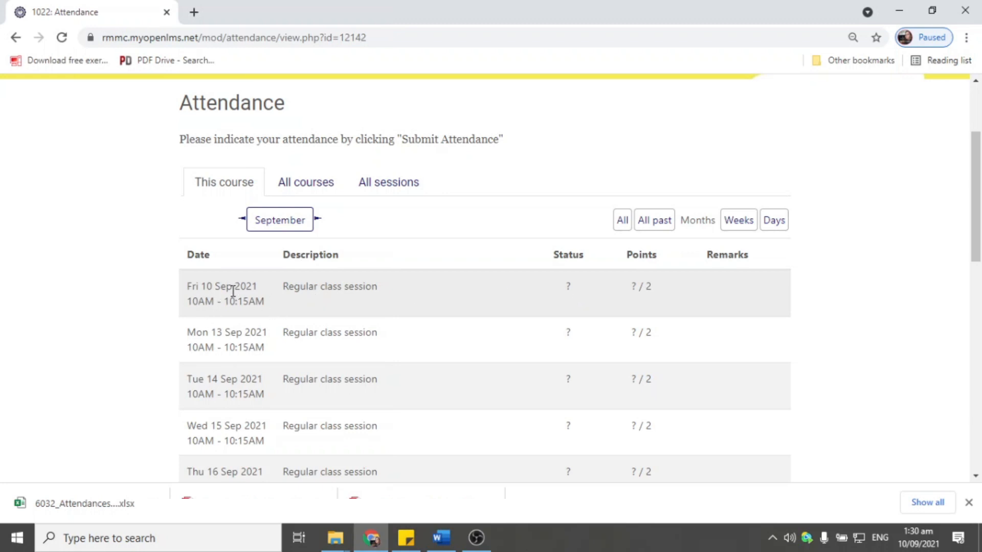
{"action": "scroll", "coordinate": [590, 305], "scroll_direction": "down", "scroll_amount": 6}
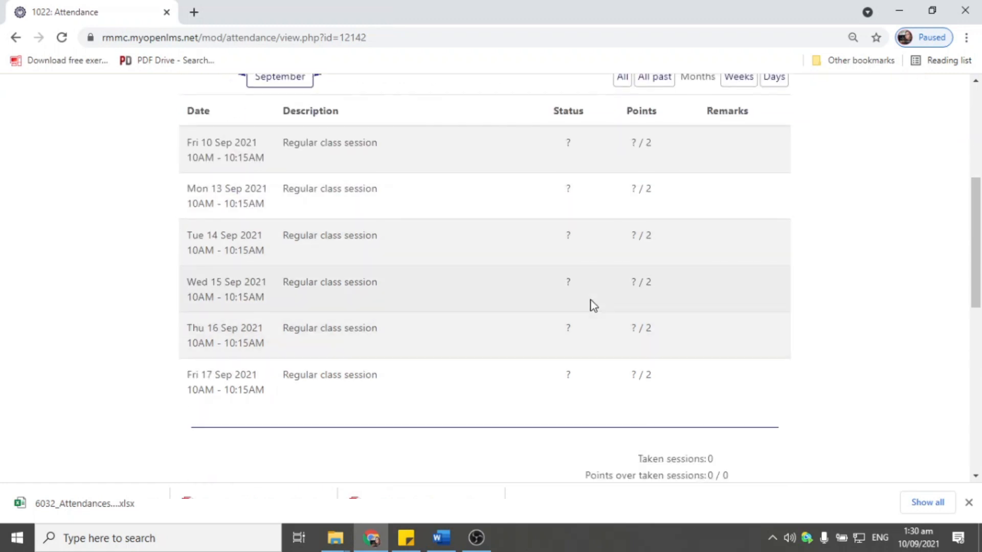
{"action": "scroll", "coordinate": [588, 285], "scroll_direction": "up", "scroll_amount": 6}
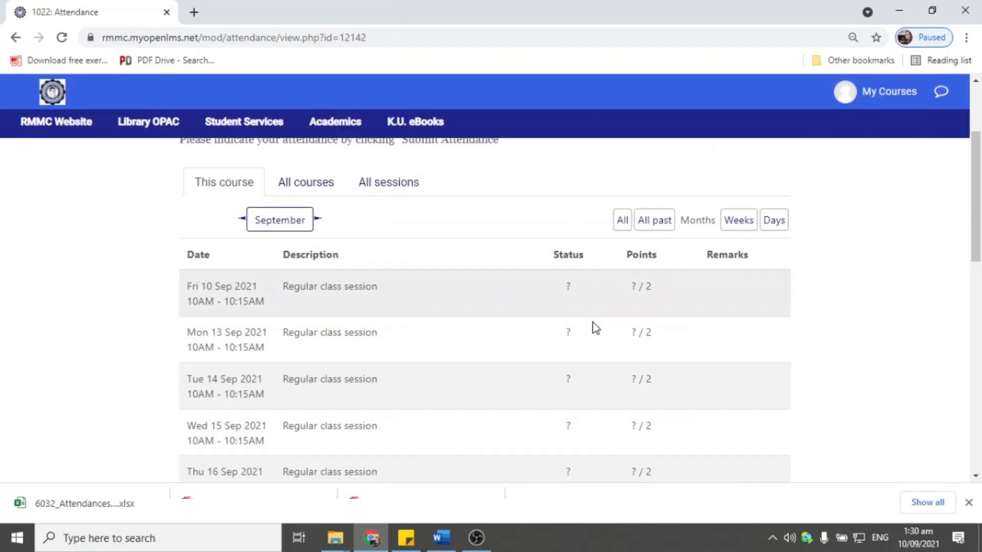
{"action": "scroll", "coordinate": [595, 326], "scroll_direction": "down", "scroll_amount": 3}
{"action": "scroll", "coordinate": [595, 325], "scroll_direction": "up", "scroll_amount": 3}
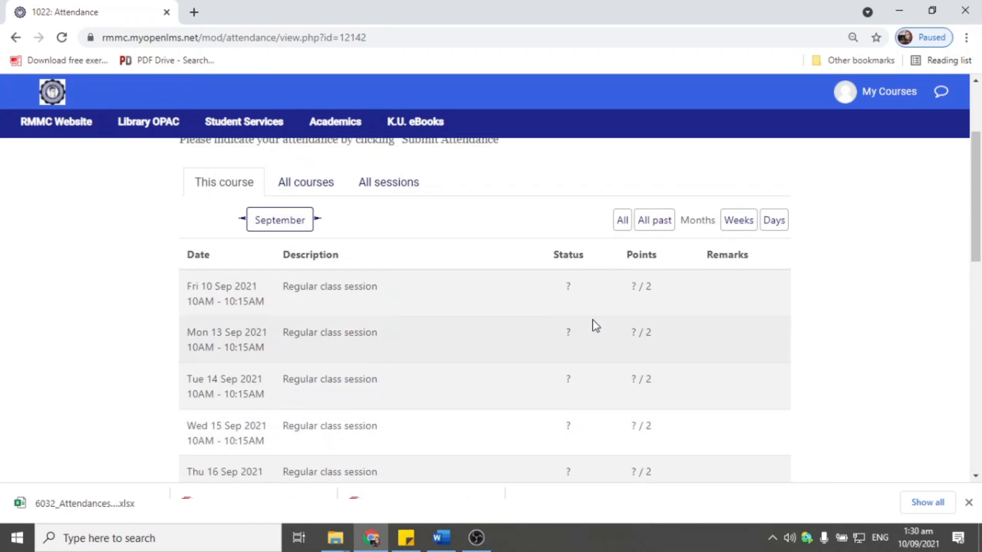
{"action": "scroll", "coordinate": [596, 326], "scroll_direction": "down", "scroll_amount": 1}
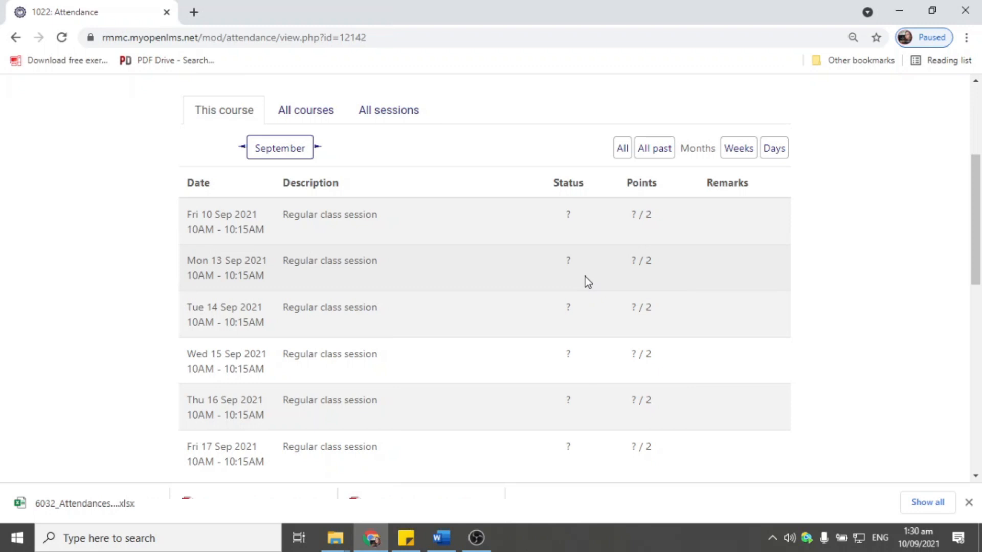
{"action": "scroll", "coordinate": [587, 271], "scroll_direction": "down", "scroll_amount": 2}
Return to the teacher's view of the PRELIM section, open its Attendance activity and start adding a session.
{"action": "key", "text": "alt+Left"}
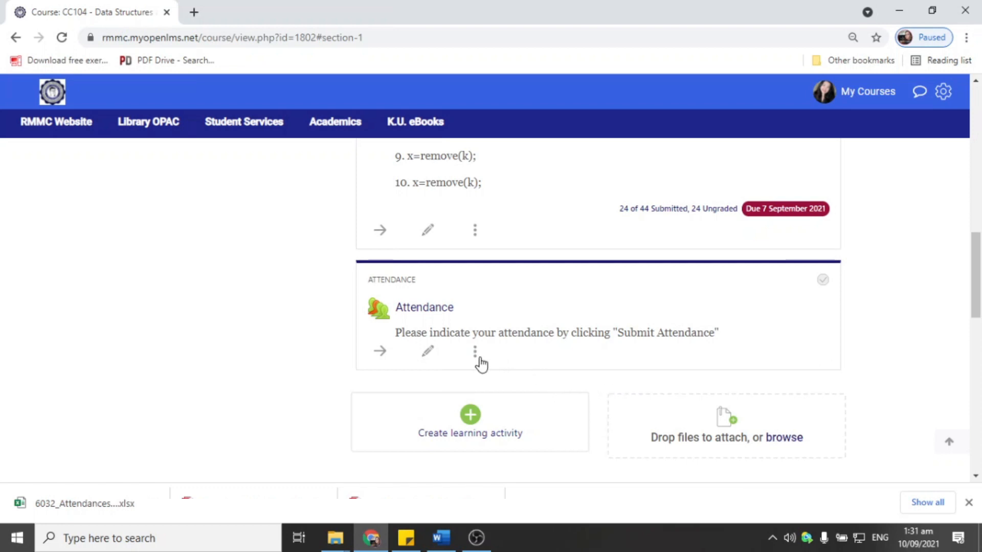
{"action": "left_click", "coordinate": [424, 313]}
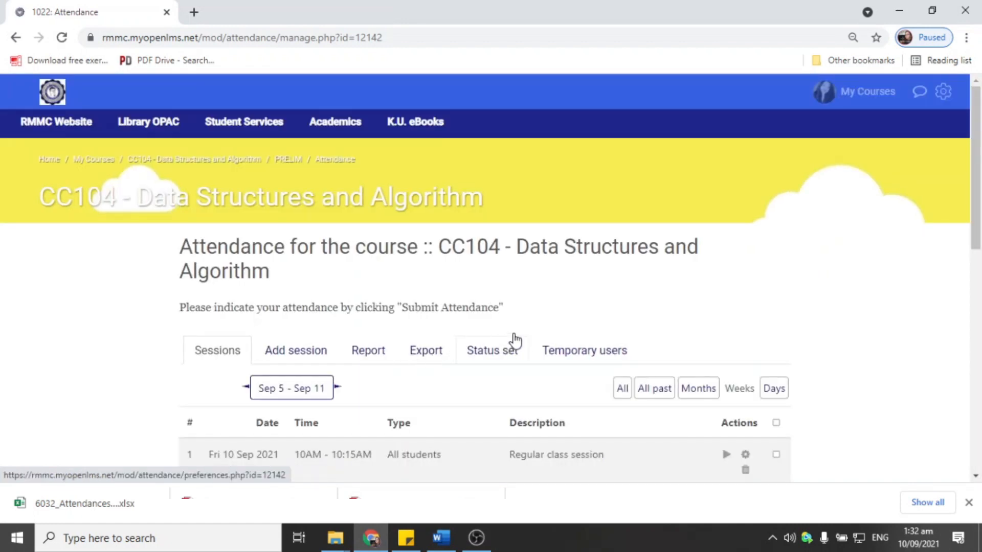
{"action": "scroll", "coordinate": [496, 327], "scroll_direction": "down", "scroll_amount": 3}
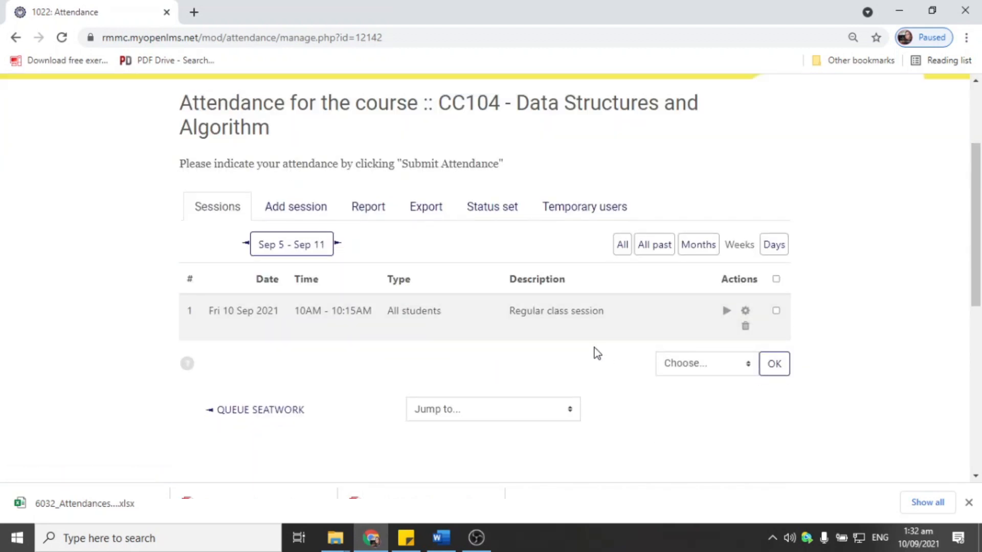
{"action": "scroll", "coordinate": [594, 347], "scroll_direction": "up", "scroll_amount": 2}
{"action": "left_click", "coordinate": [303, 284]}
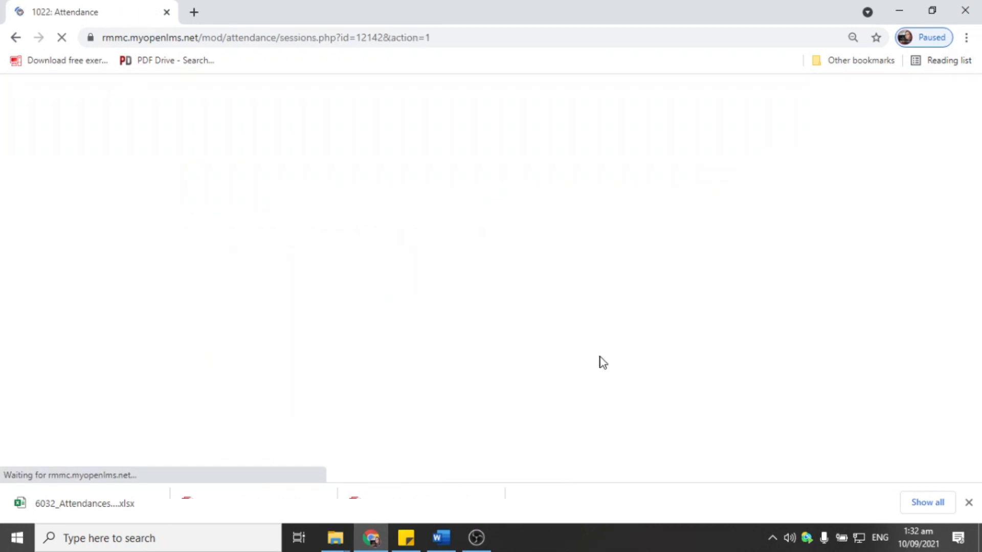
Set the new attendance session's time from 01:30 to 01:50.
{"action": "scroll", "coordinate": [608, 350], "scroll_direction": "down", "scroll_amount": 4}
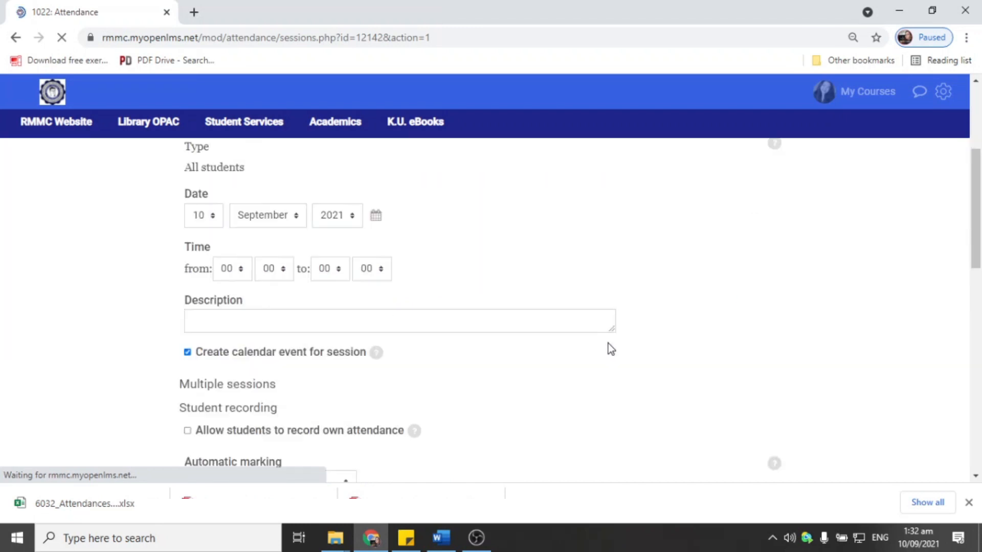
{"action": "scroll", "coordinate": [608, 344], "scroll_direction": "up", "scroll_amount": 2}
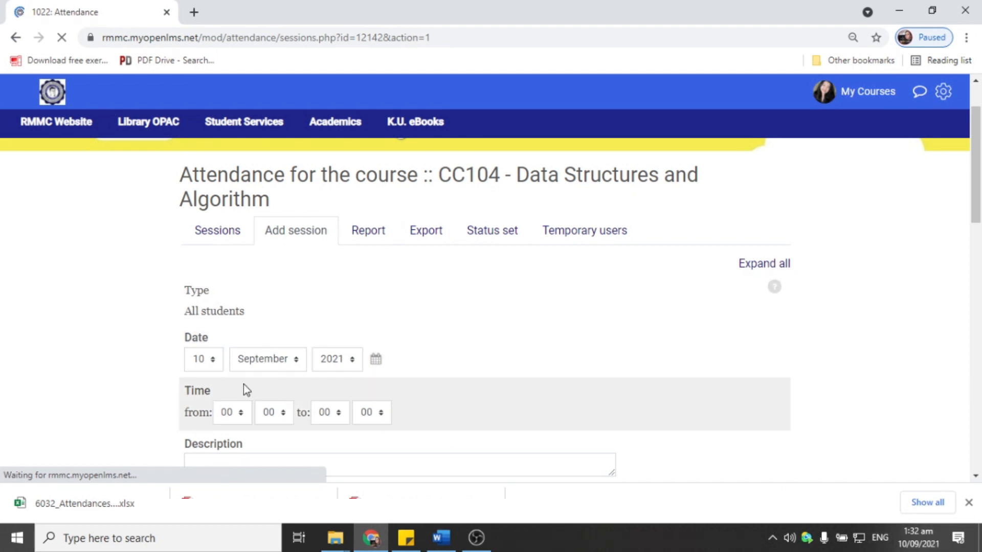
{"action": "scroll", "coordinate": [249, 407], "scroll_direction": "down", "scroll_amount": 1}
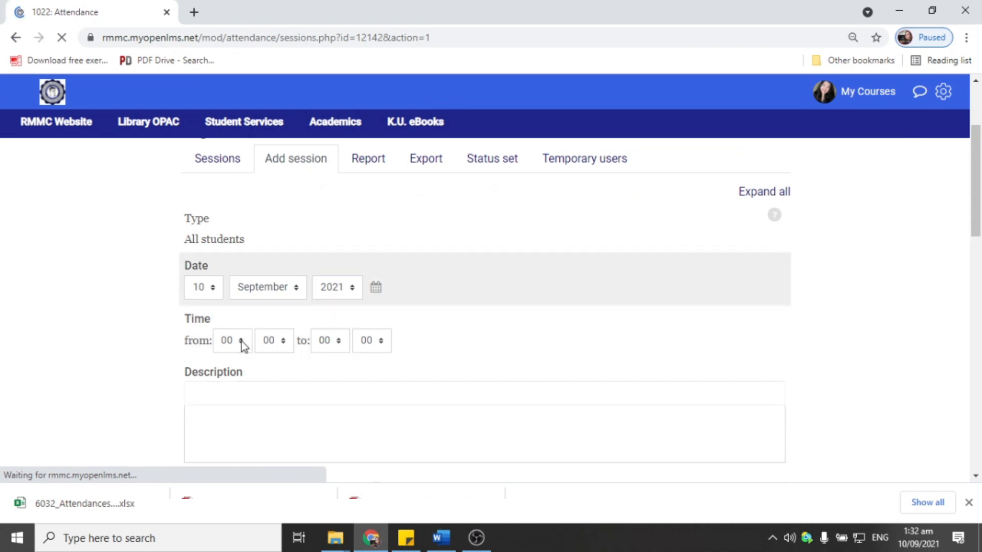
{"action": "left_click", "coordinate": [244, 344]}
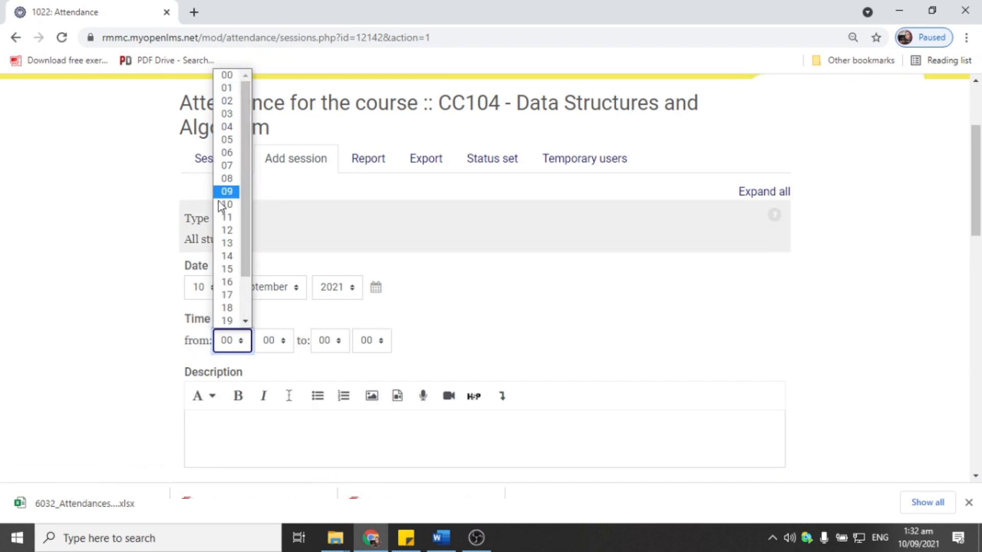
{"action": "left_click", "coordinate": [227, 88]}
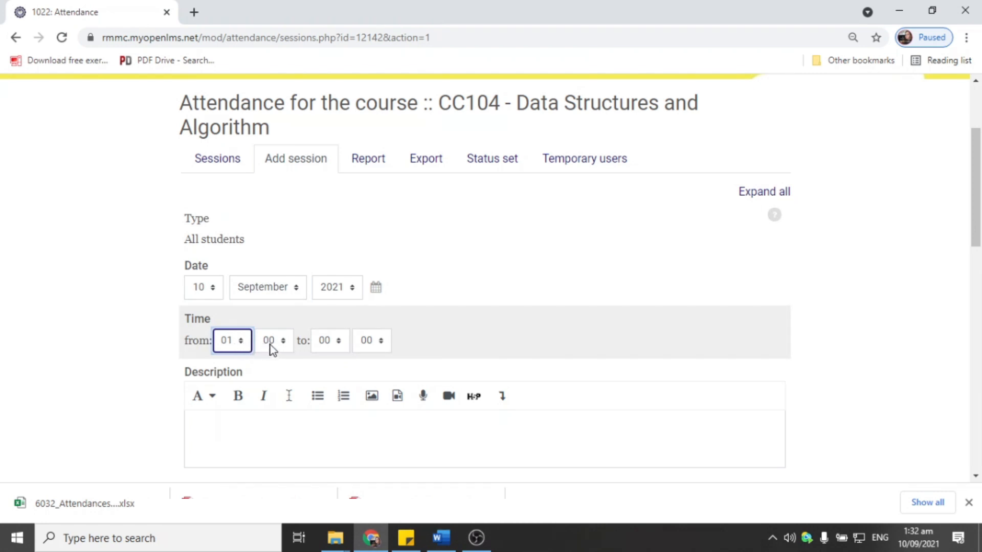
{"action": "left_click", "coordinate": [286, 346]}
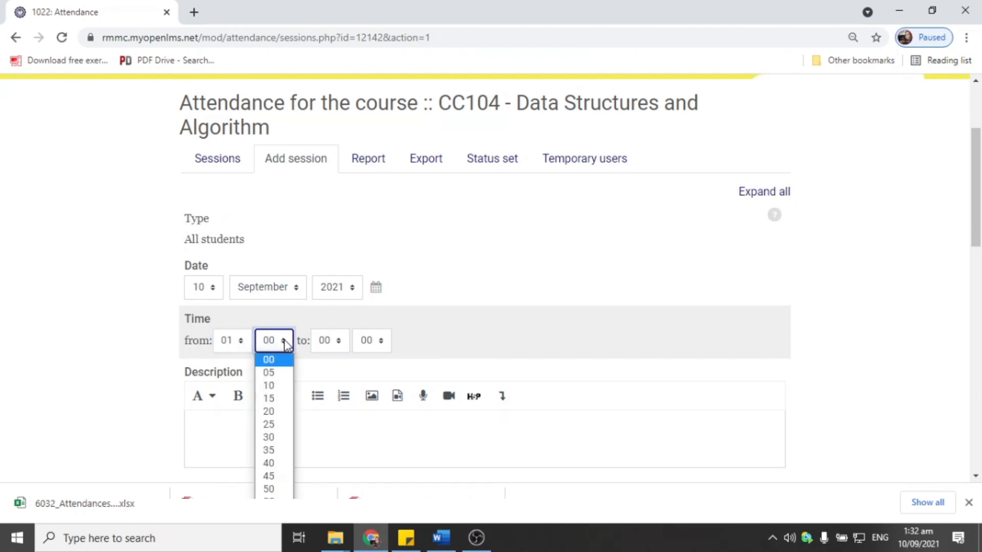
{"action": "left_click", "coordinate": [270, 439]}
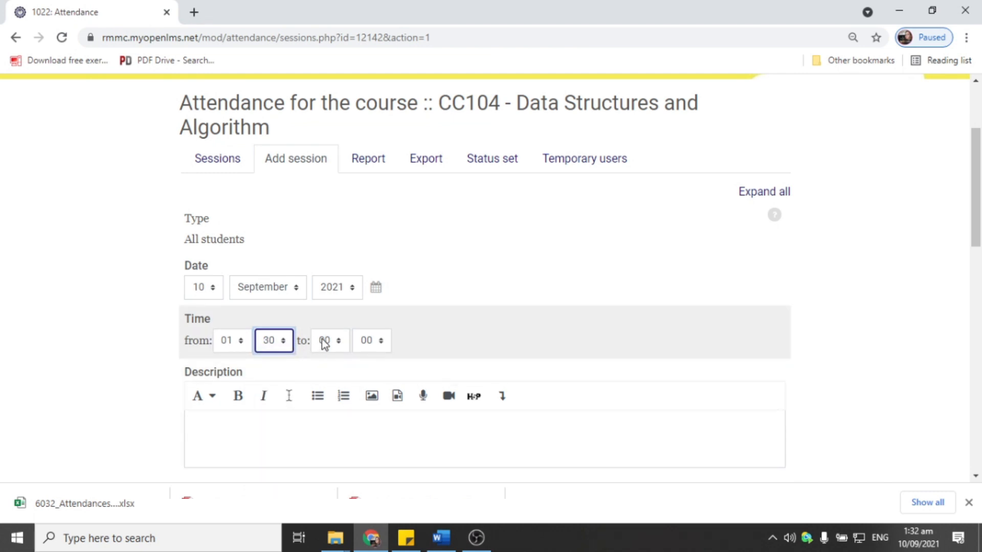
{"action": "left_click", "coordinate": [339, 342]}
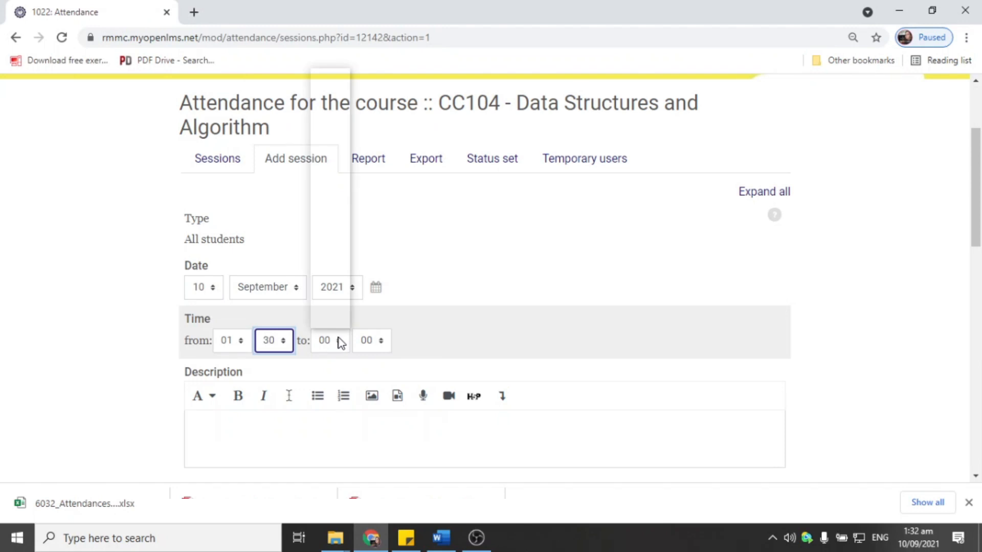
{"action": "left_click", "coordinate": [325, 90]}
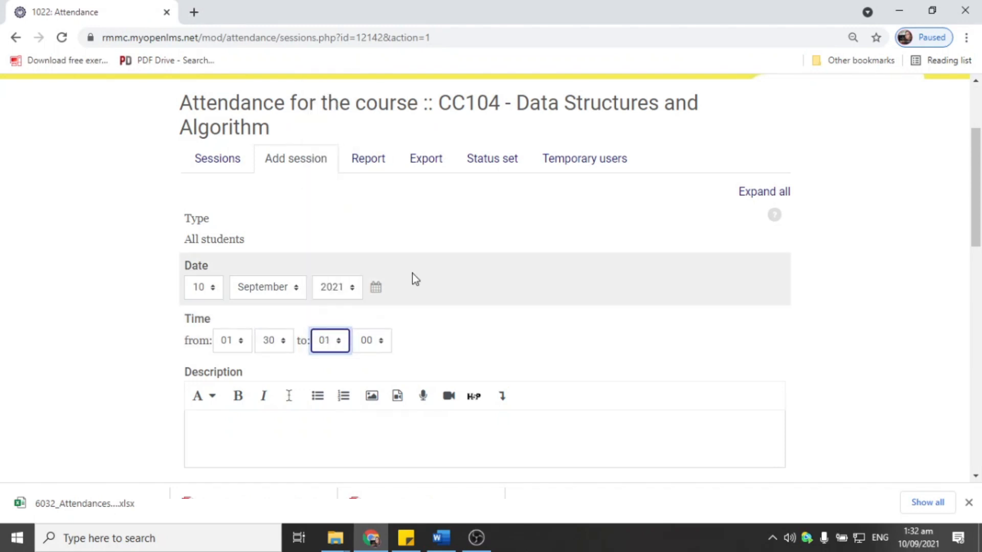
{"action": "left_click", "coordinate": [383, 345]}
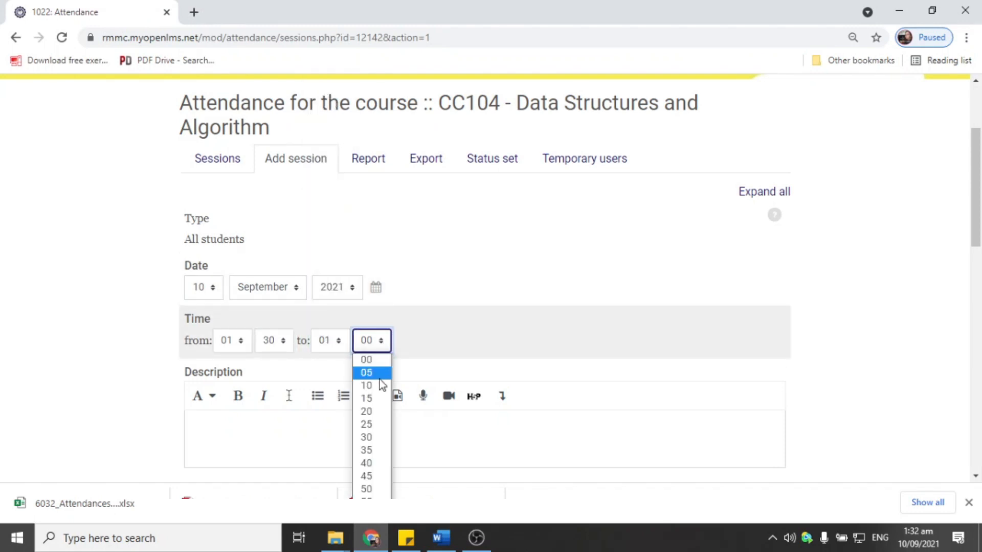
{"action": "left_click", "coordinate": [370, 490]}
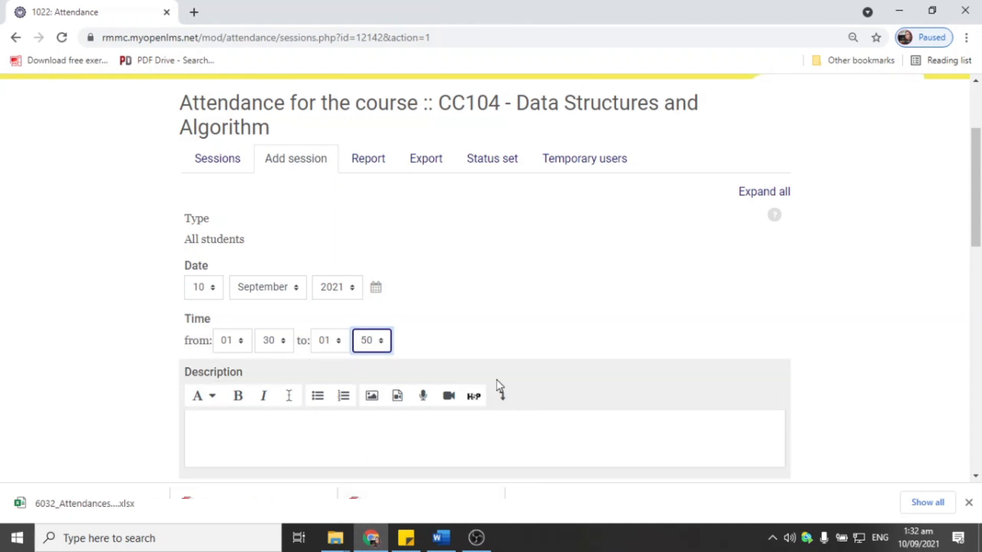
Allow students to record their own attendance, set automatic marking to Yes and add the session without repeating it.
{"action": "scroll", "coordinate": [482, 335], "scroll_direction": "down", "scroll_amount": 1}
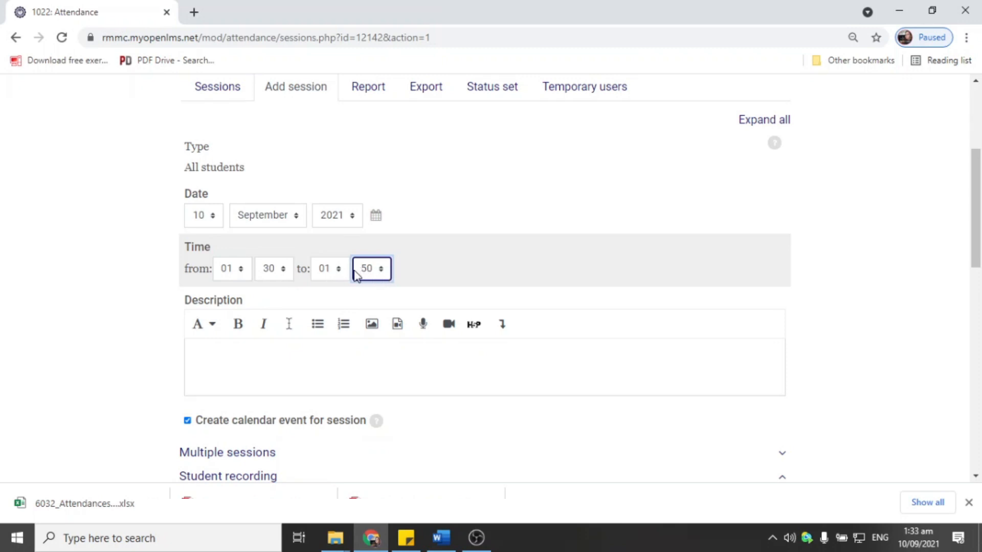
{"action": "scroll", "coordinate": [356, 275], "scroll_direction": "down", "scroll_amount": 3}
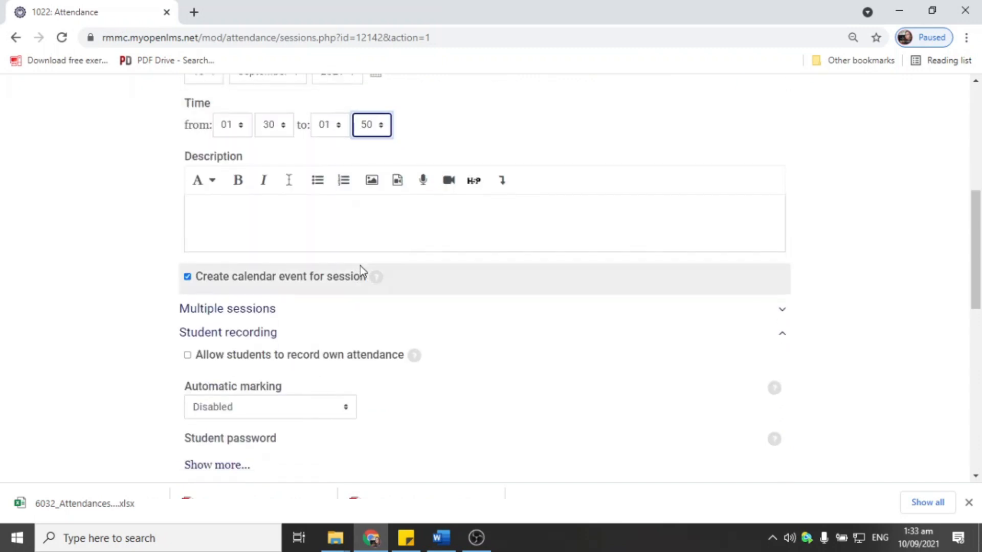
{"action": "left_click", "coordinate": [224, 312]}
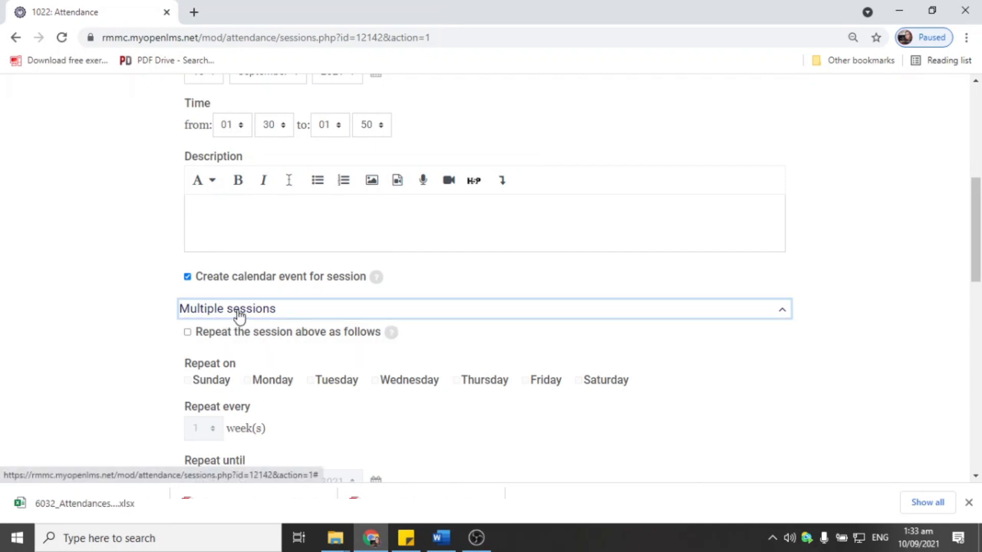
{"action": "left_click", "coordinate": [237, 312]}
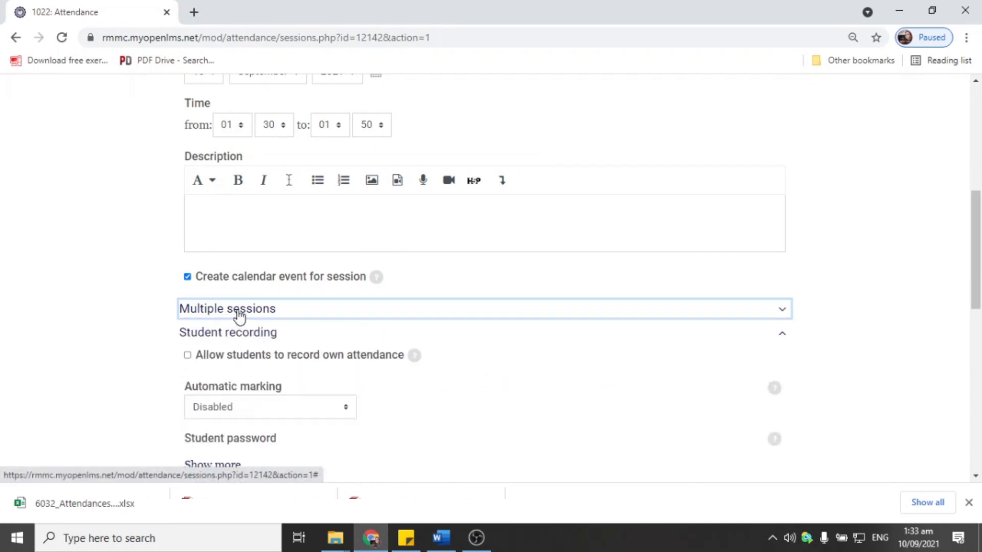
{"action": "left_click", "coordinate": [188, 355]}
{"action": "left_click", "coordinate": [209, 408]}
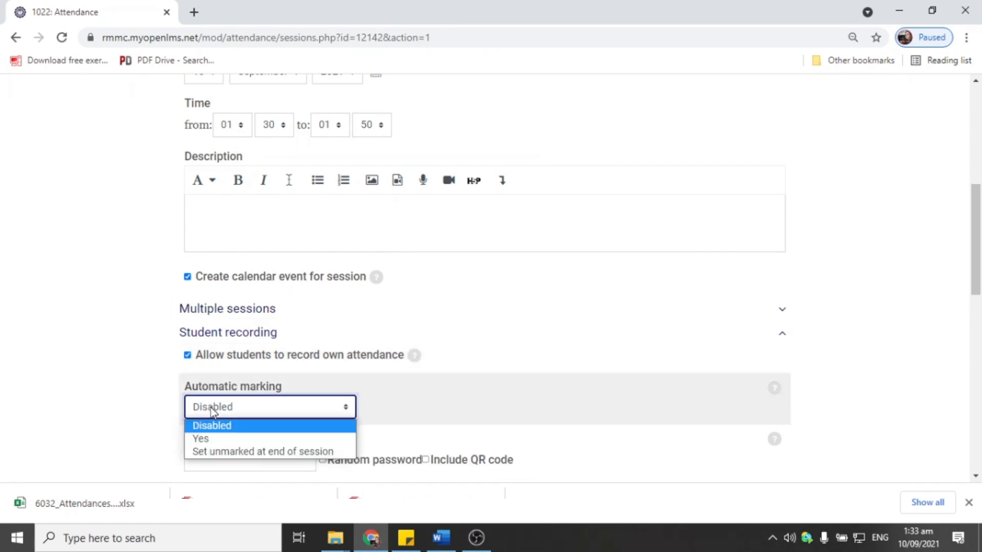
{"action": "left_click", "coordinate": [217, 440]}
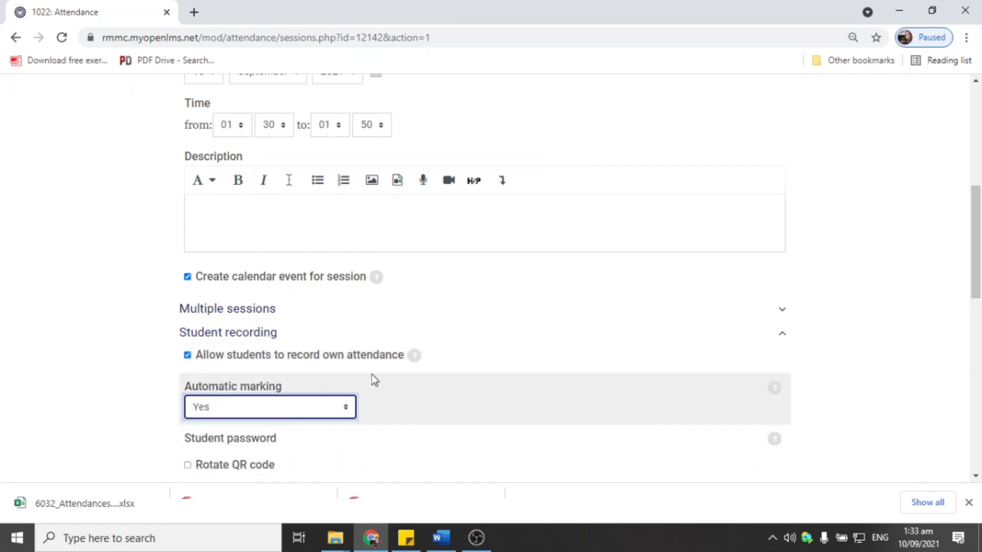
{"action": "scroll", "coordinate": [372, 375], "scroll_direction": "down", "scroll_amount": 3}
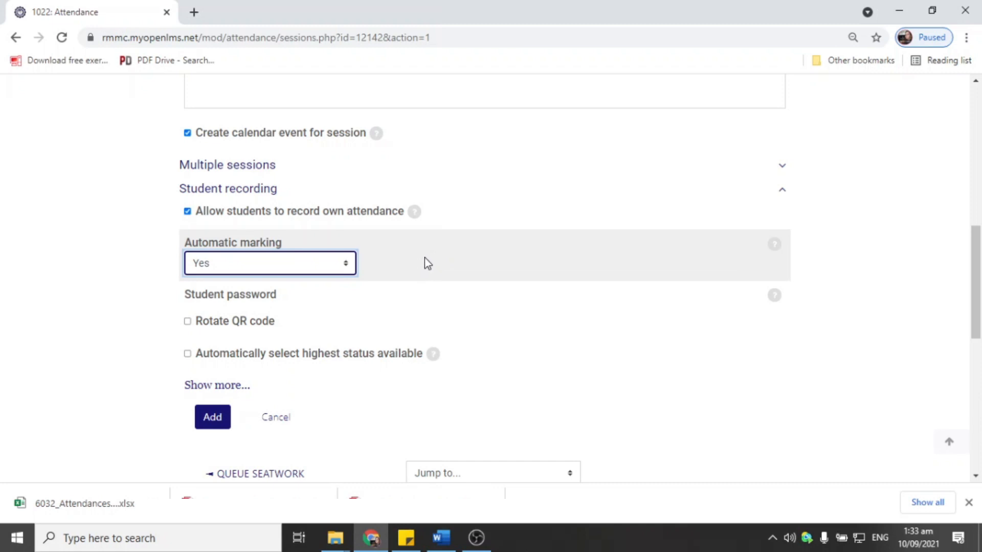
{"action": "left_click", "coordinate": [211, 422]}
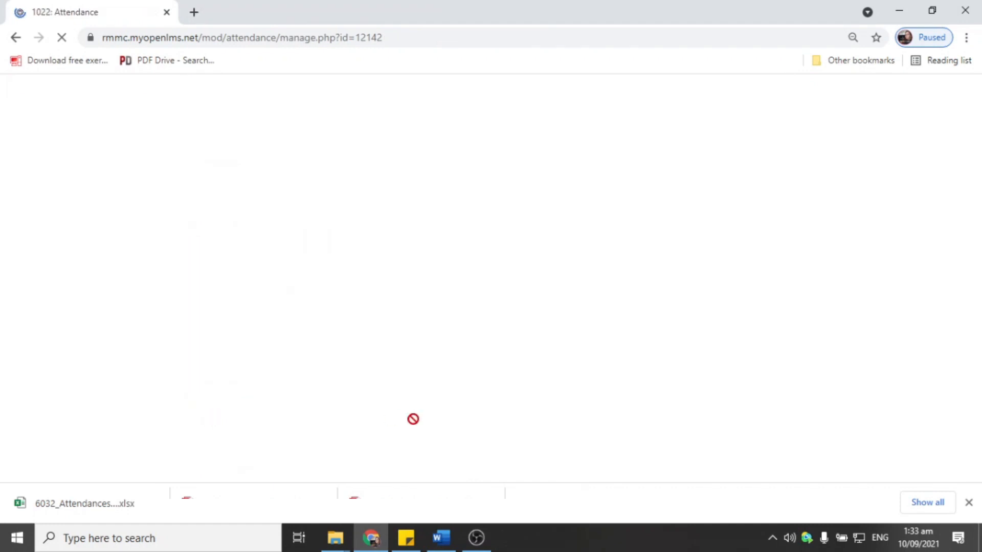
{"action": "scroll", "coordinate": [417, 344], "scroll_direction": "down", "scroll_amount": 3}
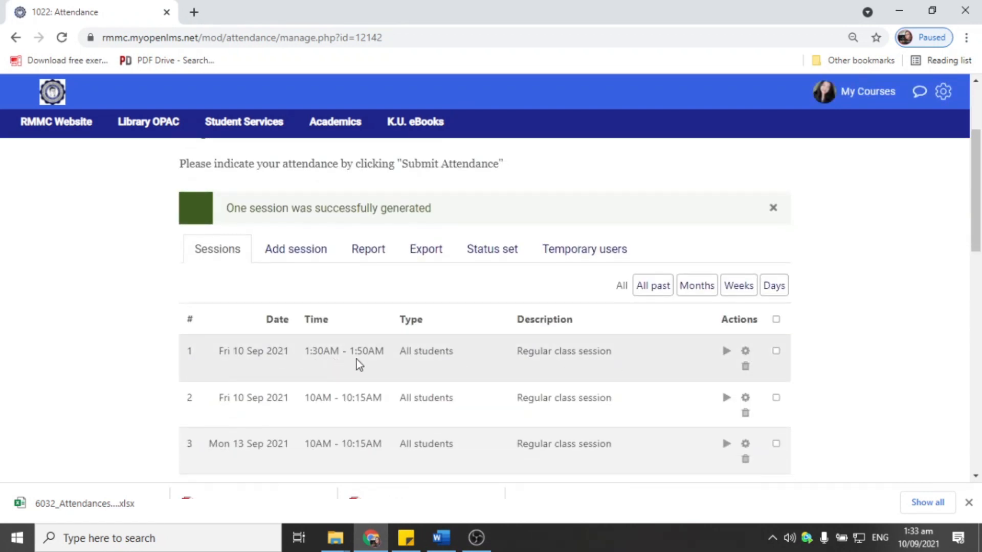
{"action": "scroll", "coordinate": [470, 364], "scroll_direction": "up", "scroll_amount": 3}
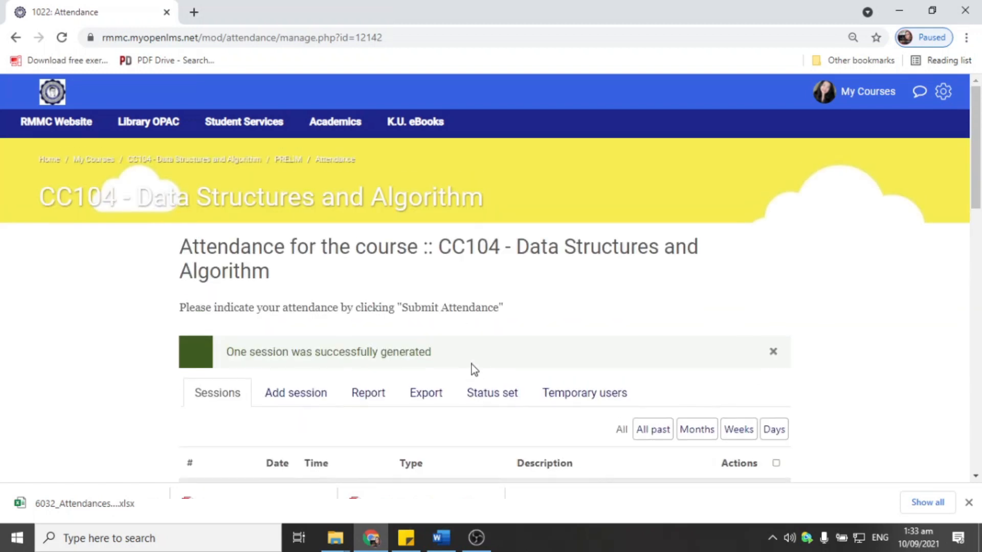
Return to the CC104 course page and open its Course Dashboard.
{"action": "left_click", "coordinate": [230, 160]}
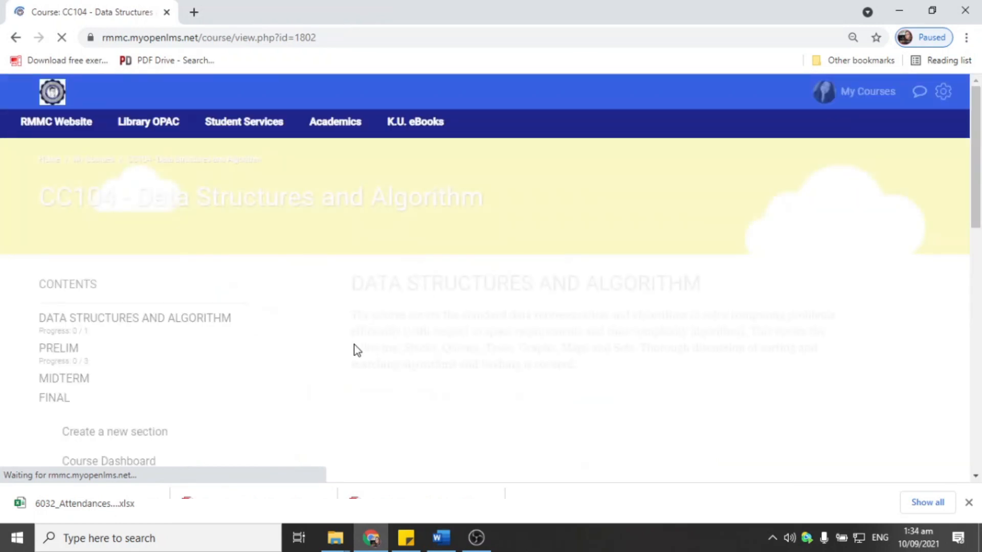
{"action": "scroll", "coordinate": [360, 335], "scroll_direction": "down", "scroll_amount": 2}
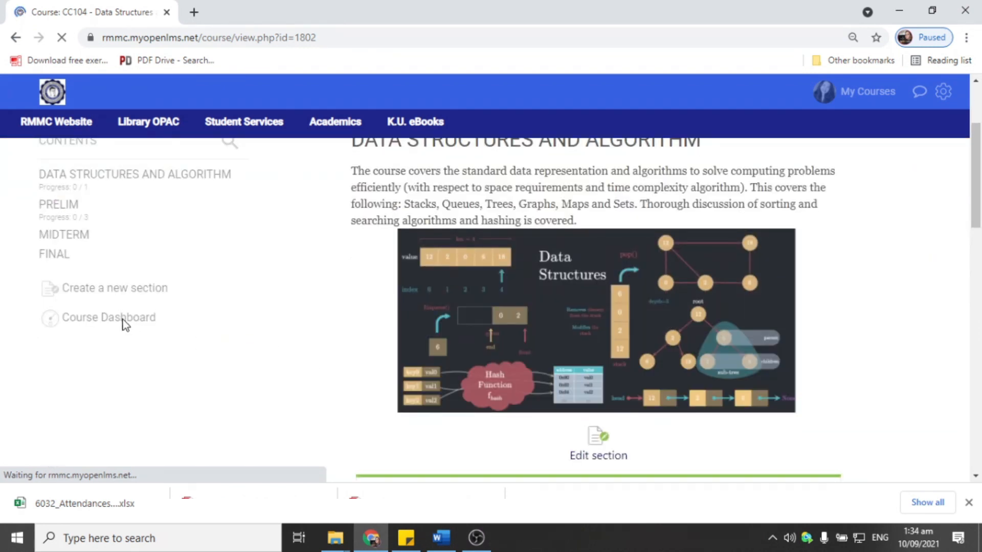
{"action": "scroll", "coordinate": [132, 321], "scroll_direction": "up", "scroll_amount": 1}
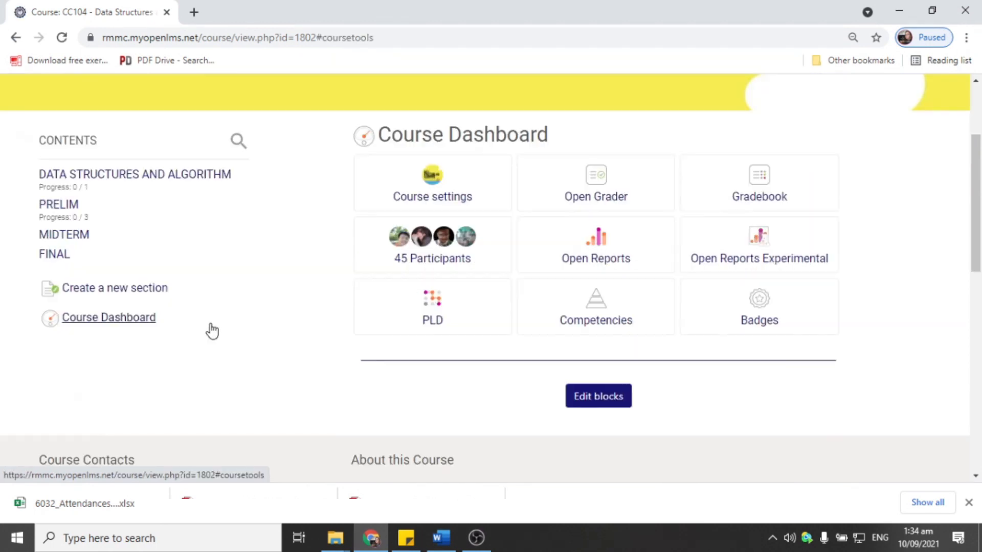
{"action": "scroll", "coordinate": [213, 328], "scroll_direction": "up", "scroll_amount": 1}
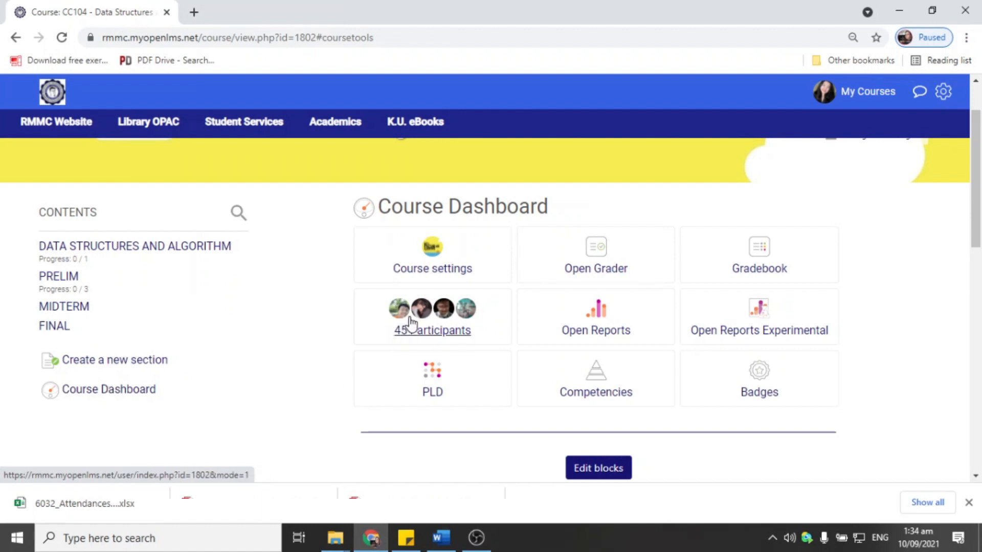
Open the course participants list, view the first listed student's profile and log in as that student.
{"action": "left_click", "coordinate": [422, 336]}
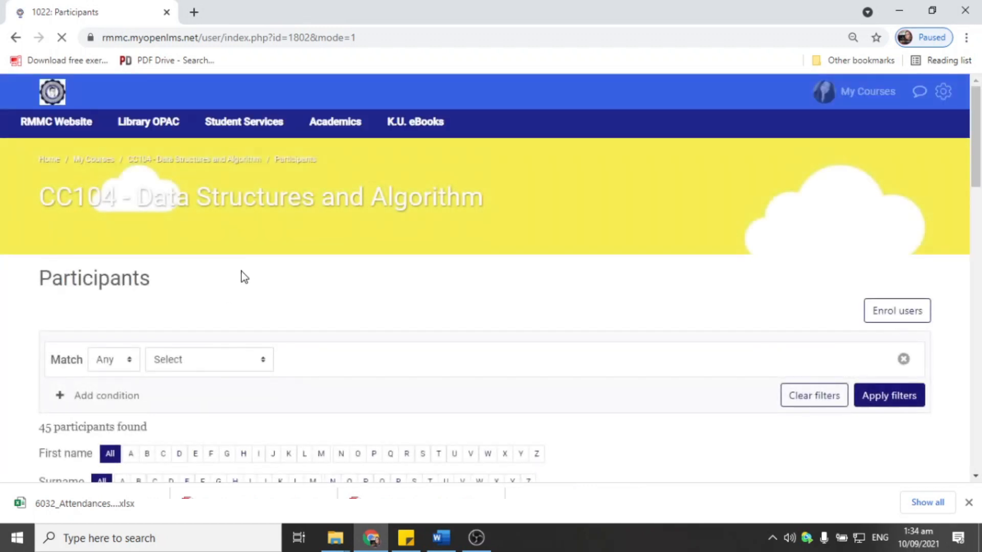
{"action": "scroll", "coordinate": [244, 276], "scroll_direction": "down", "scroll_amount": 3}
{"action": "scroll", "coordinate": [237, 268], "scroll_direction": "down", "scroll_amount": 1}
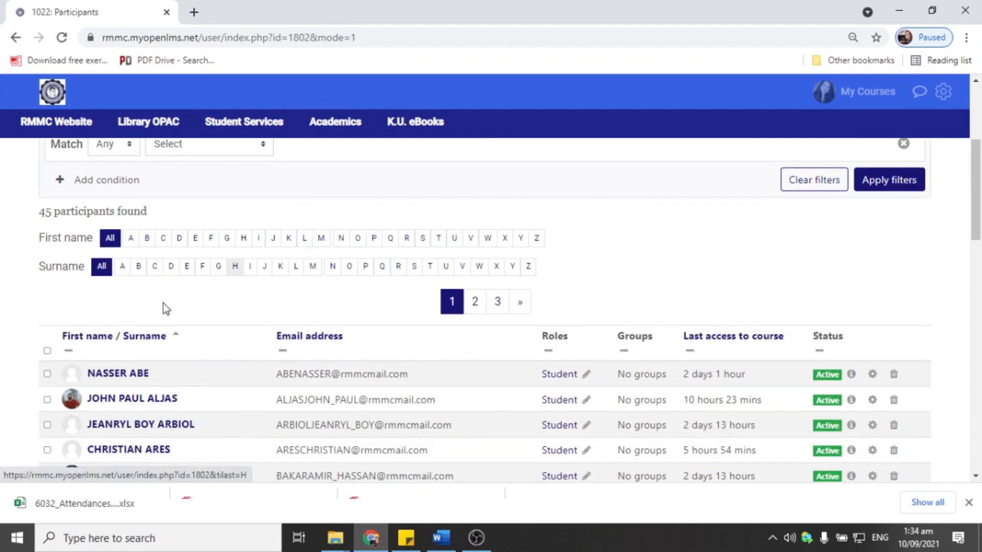
{"action": "left_click", "coordinate": [120, 376]}
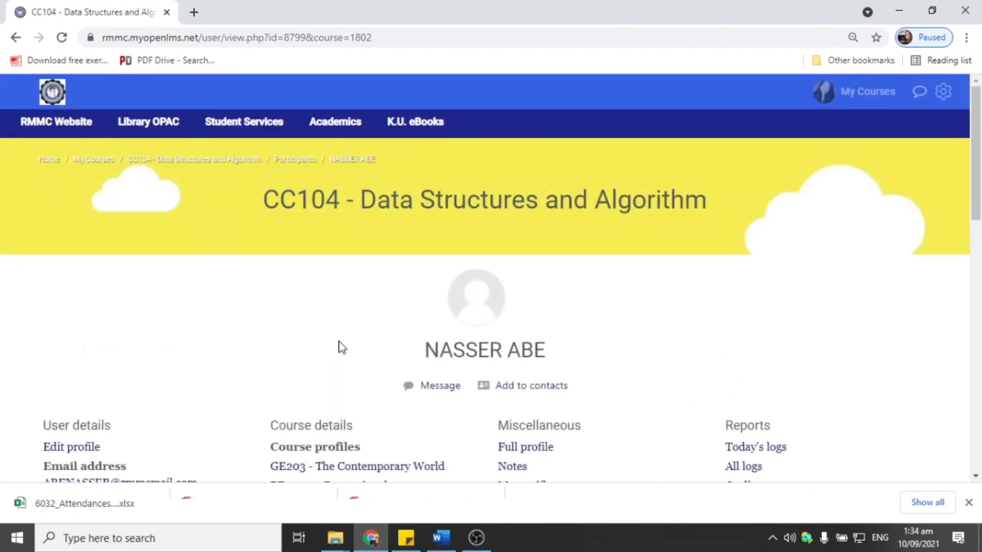
{"action": "scroll", "coordinate": [354, 264], "scroll_direction": "down", "scroll_amount": 6}
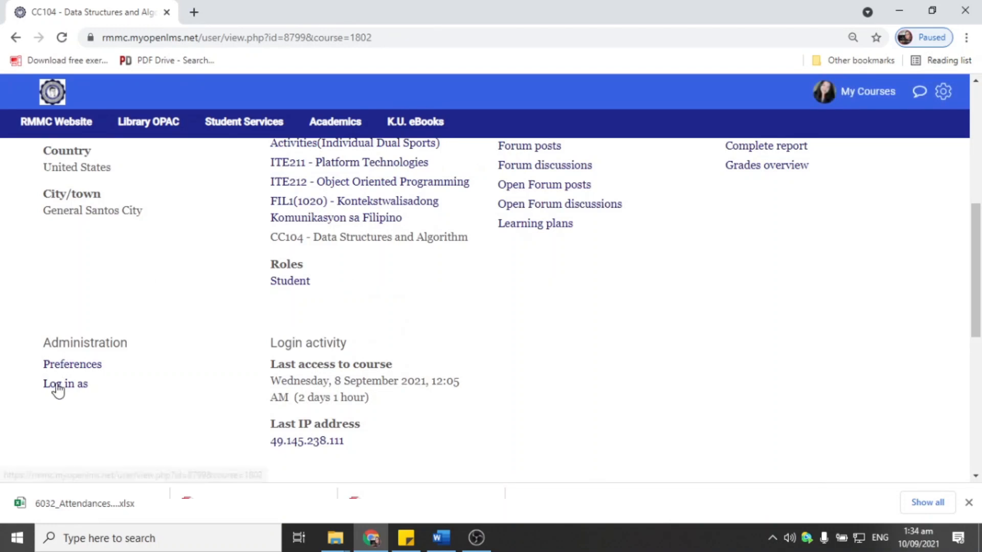
{"action": "left_click", "coordinate": [63, 384]}
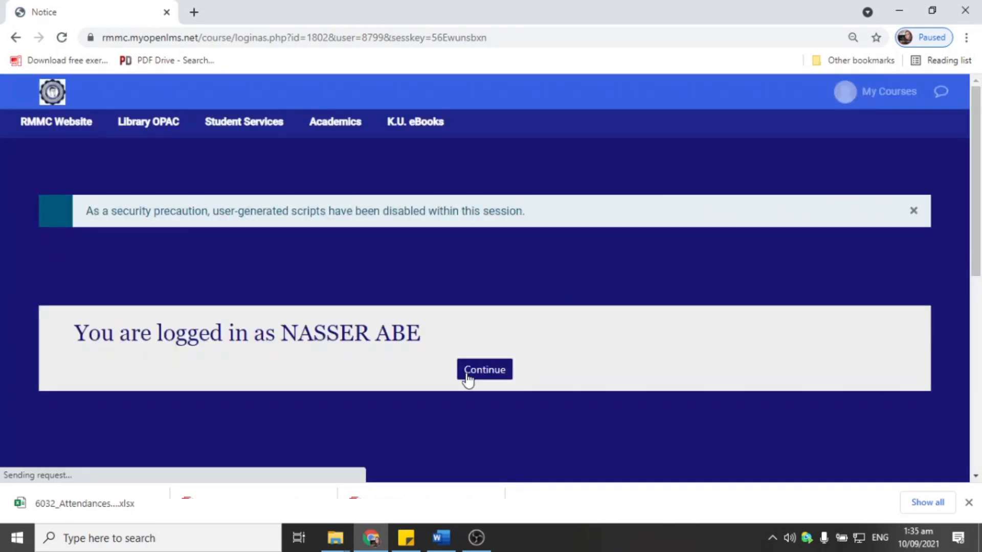
{"action": "left_click", "coordinate": [467, 376]}
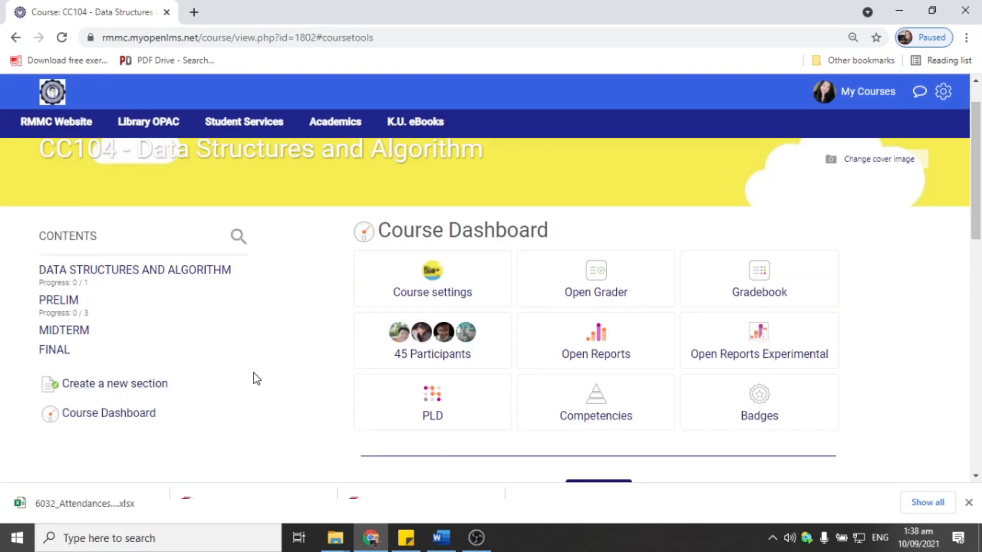
From the teacher's Course Dashboard, open the participants list and the profile of the first listed student.
{"action": "left_click", "coordinate": [146, 420]}
{"action": "scroll", "coordinate": [378, 355], "scroll_direction": "up", "scroll_amount": 3}
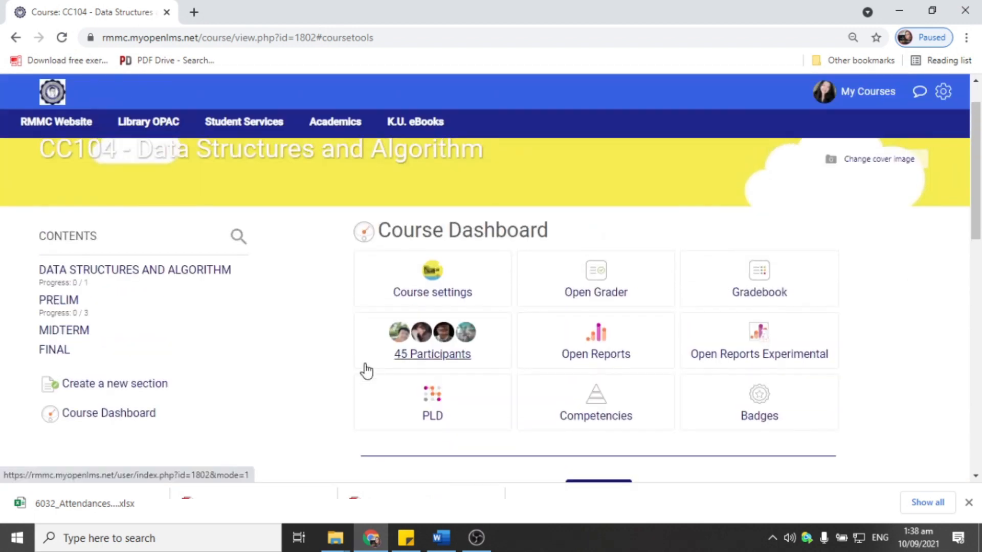
{"action": "scroll", "coordinate": [353, 412], "scroll_direction": "up", "scroll_amount": 1}
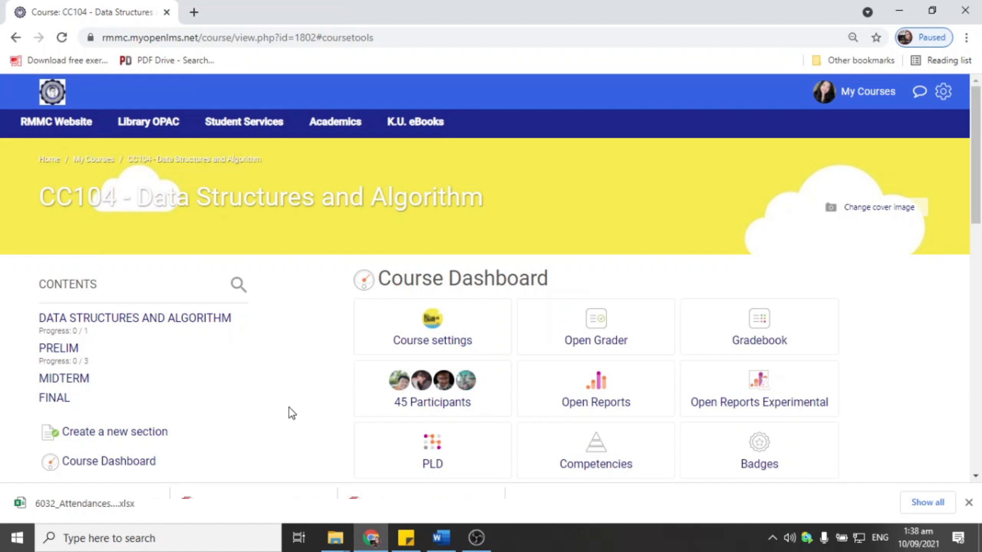
{"action": "left_click", "coordinate": [428, 414]}
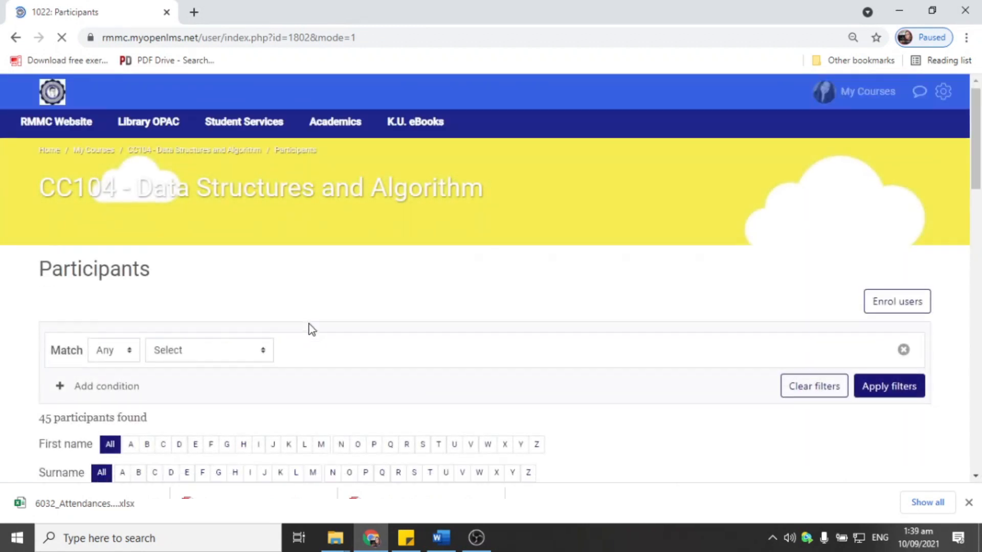
{"action": "scroll", "coordinate": [312, 329], "scroll_direction": "down", "scroll_amount": 4}
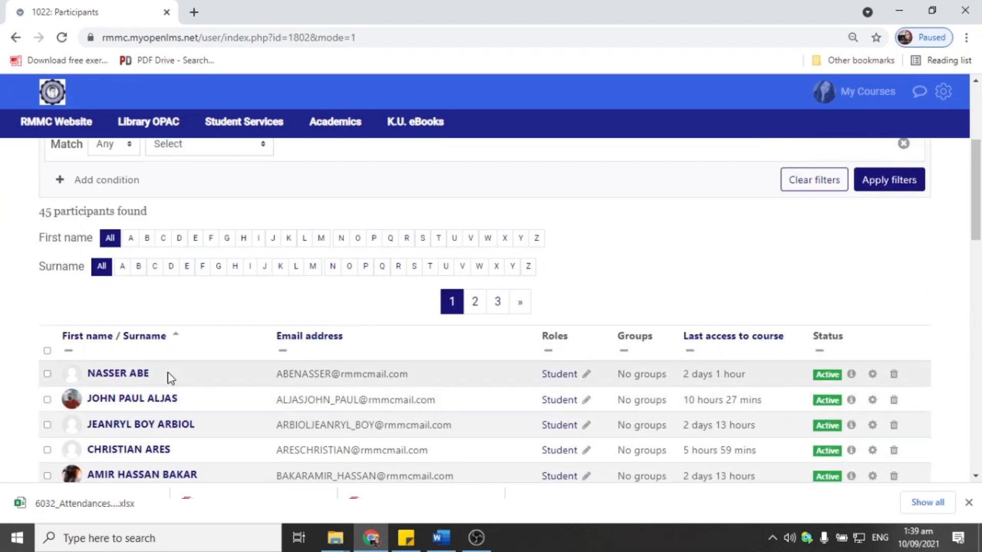
{"action": "left_click", "coordinate": [136, 373]}
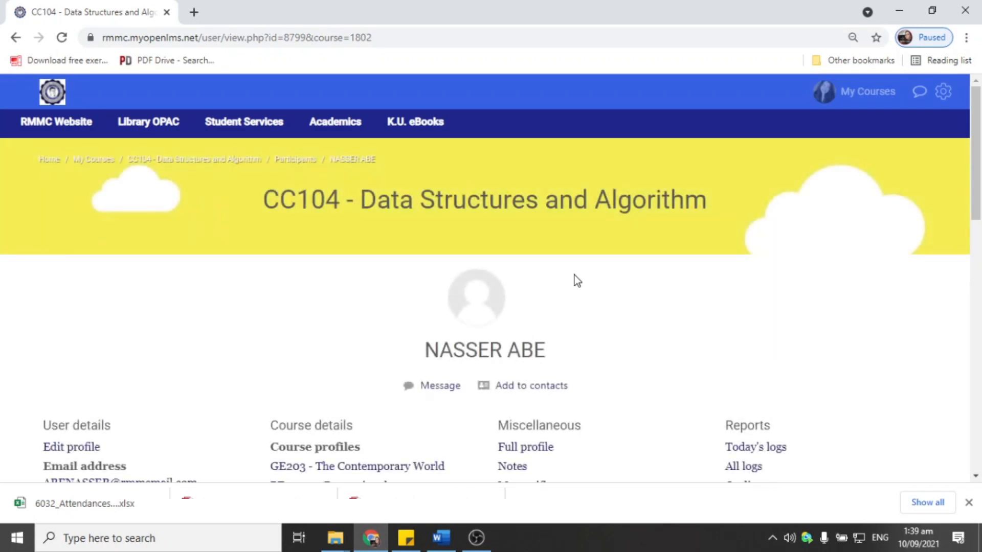
Log in as the student whose profile is open and continue to the CC104 course.
{"action": "scroll", "coordinate": [495, 328], "scroll_direction": "down", "scroll_amount": 3}
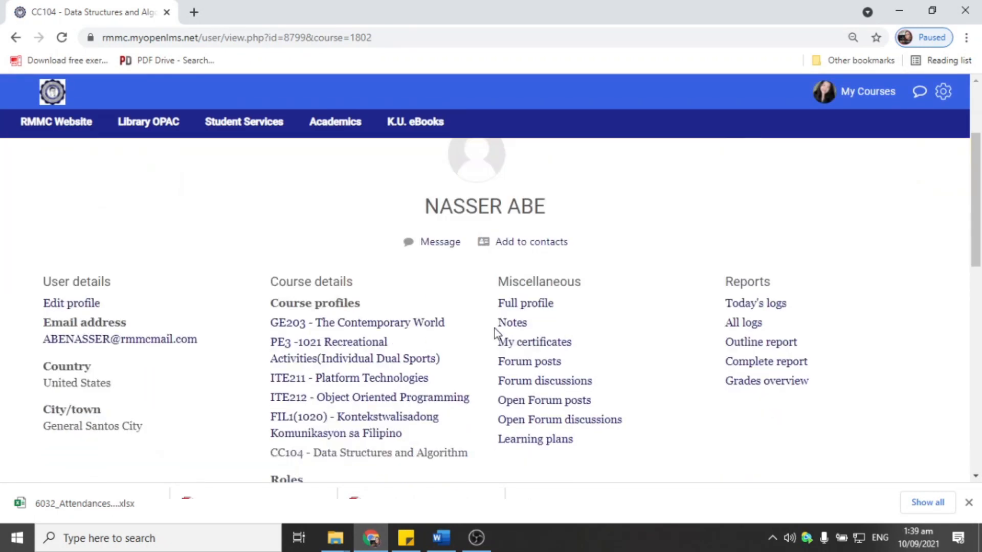
{"action": "scroll", "coordinate": [163, 372], "scroll_direction": "down", "scroll_amount": 2}
{"action": "scroll", "coordinate": [139, 366], "scroll_direction": "down", "scroll_amount": 3}
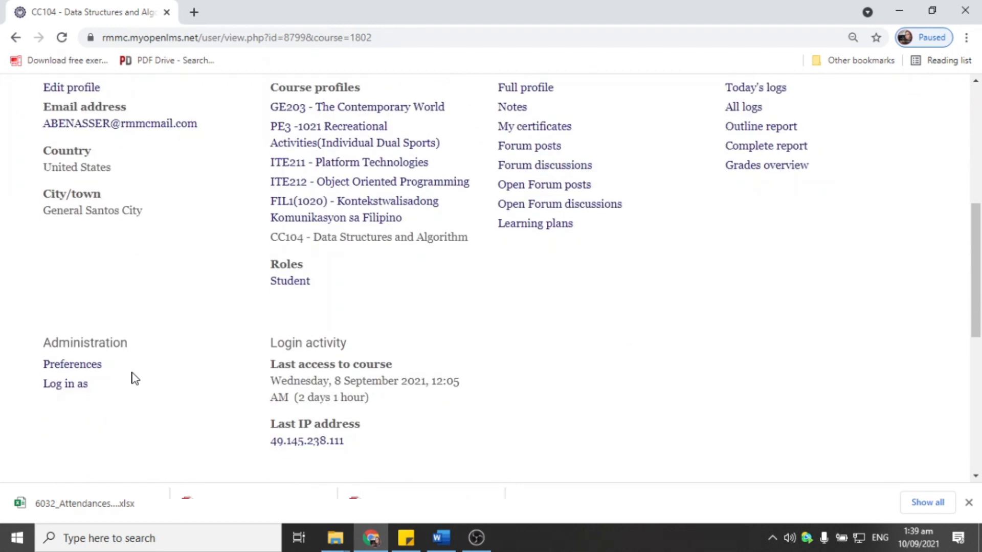
{"action": "left_click", "coordinate": [64, 384]}
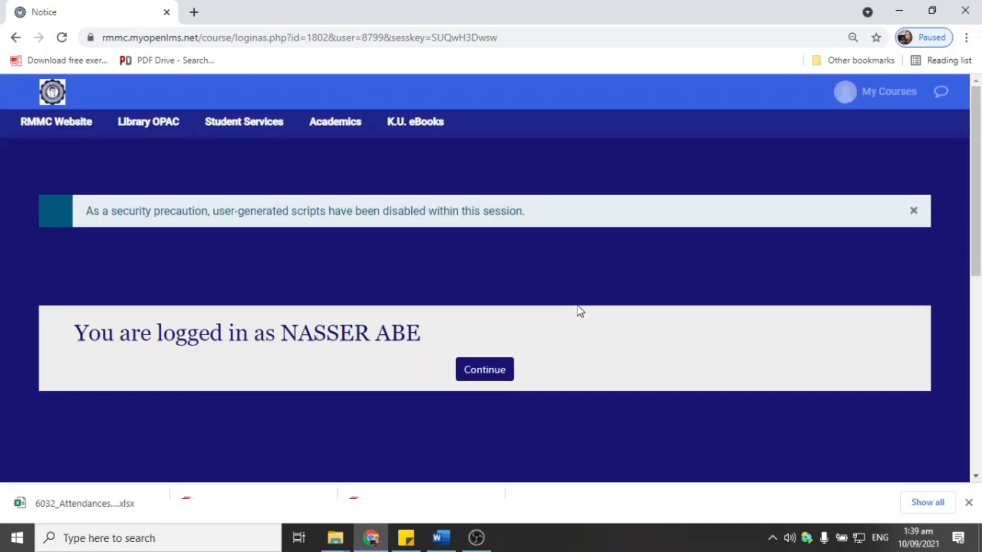
{"action": "left_click", "coordinate": [483, 377]}
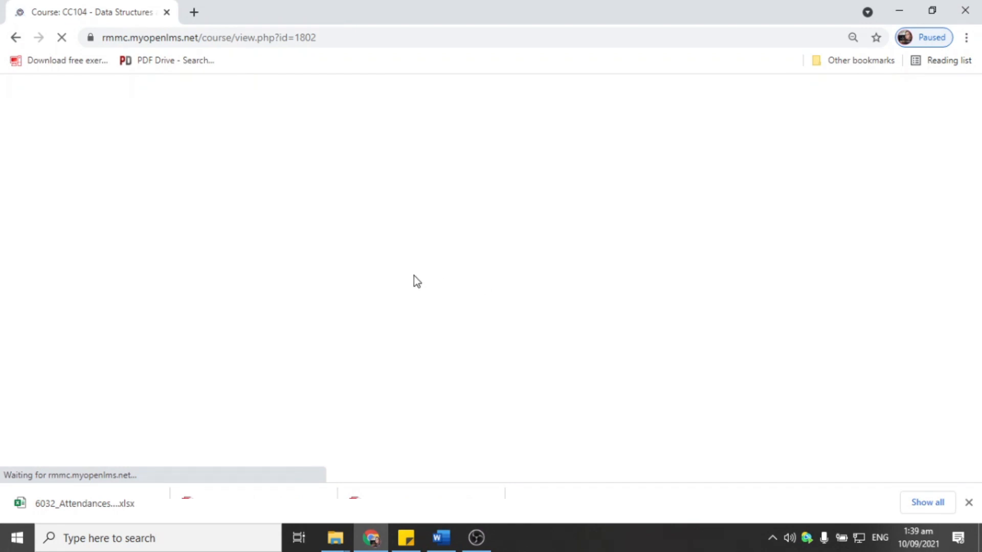
Open the Attendance activity in the PRELIM section from the student's view.
{"action": "scroll", "coordinate": [194, 303], "scroll_direction": "down", "scroll_amount": 2}
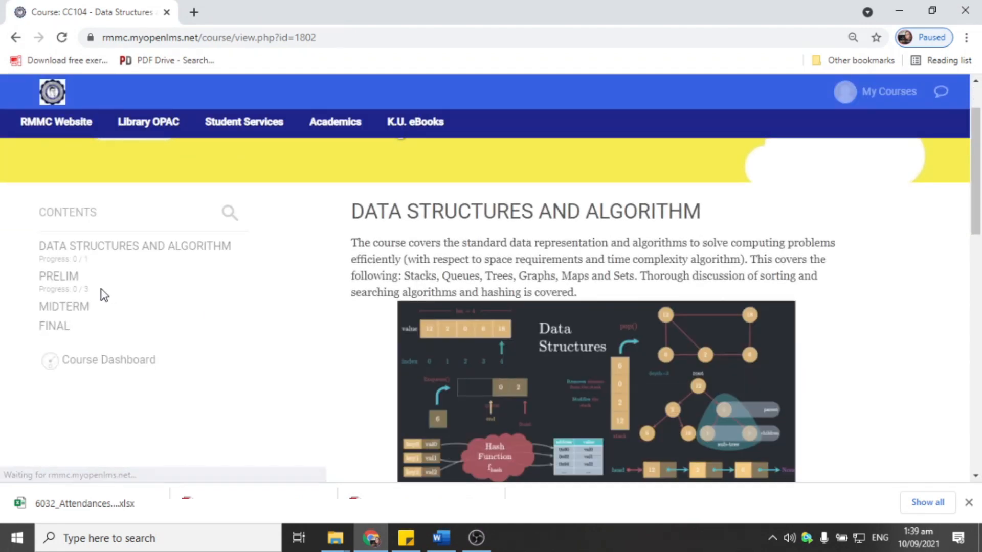
{"action": "scroll", "coordinate": [61, 282], "scroll_direction": "up", "scroll_amount": 2}
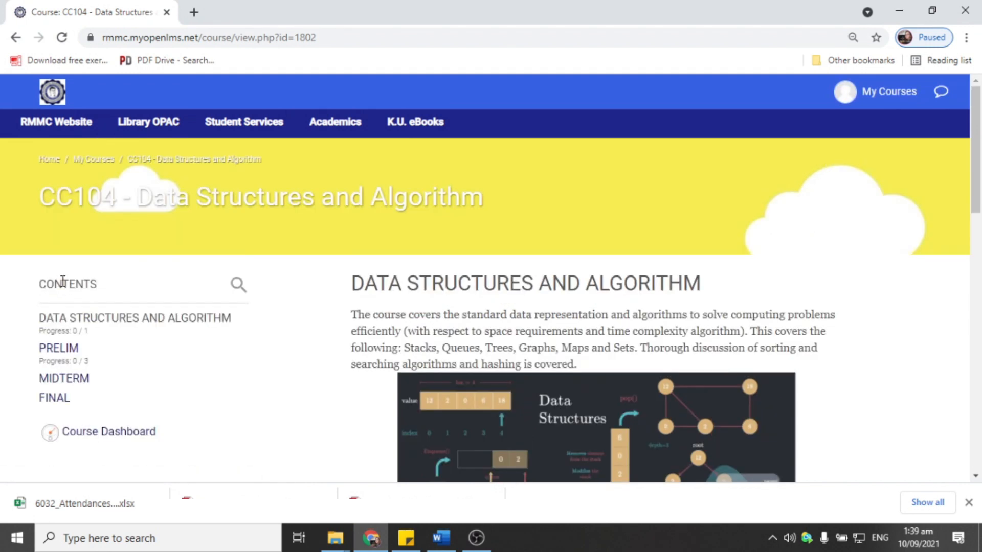
{"action": "left_click", "coordinate": [57, 352]}
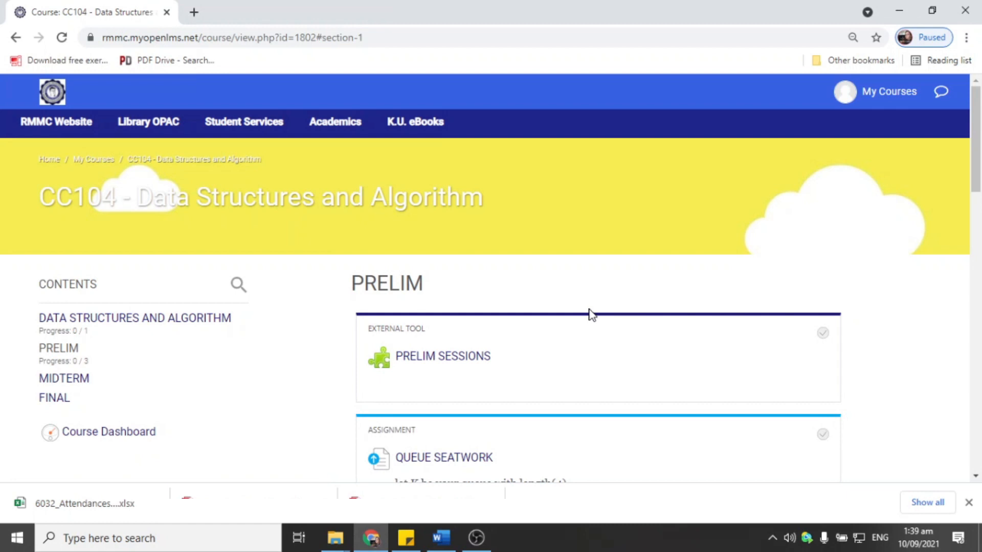
{"action": "scroll", "coordinate": [591, 314], "scroll_direction": "down", "scroll_amount": 10}
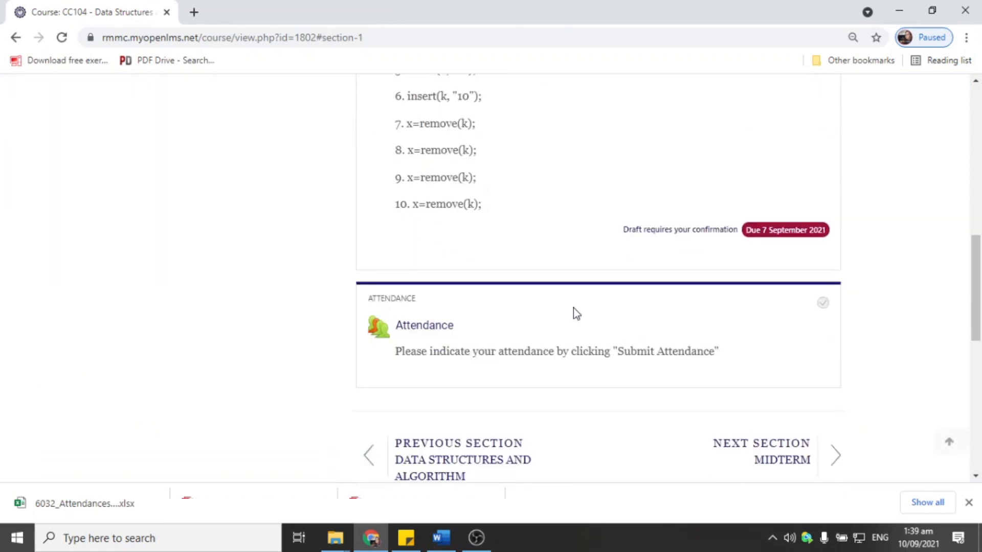
{"action": "left_click", "coordinate": [419, 331]}
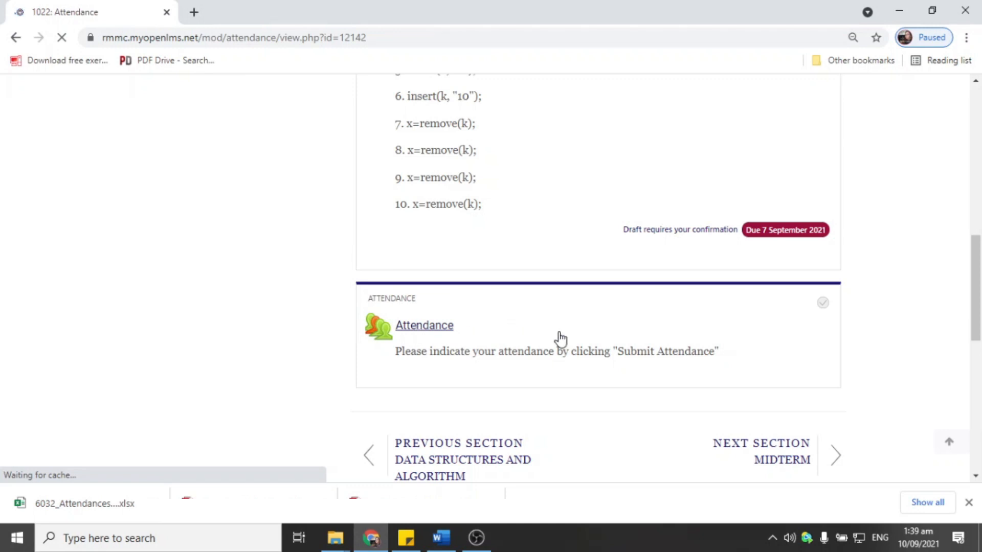
Submit the student's attendance for the Fri 10 Sep 2021 1:30AM - 1:50AM session and check its entry in the session list.
{"action": "scroll", "coordinate": [554, 321], "scroll_direction": "down", "scroll_amount": 4}
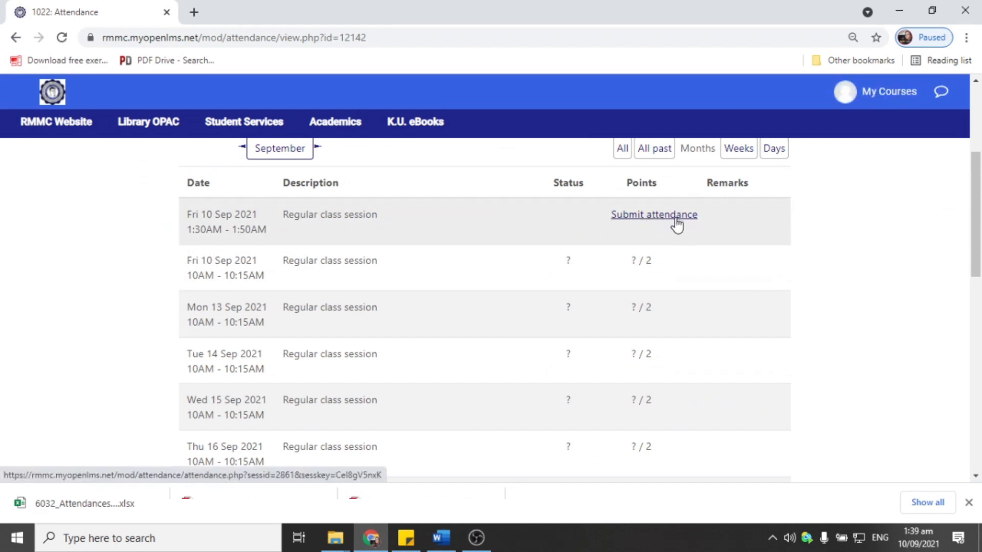
{"action": "left_click", "coordinate": [643, 217]}
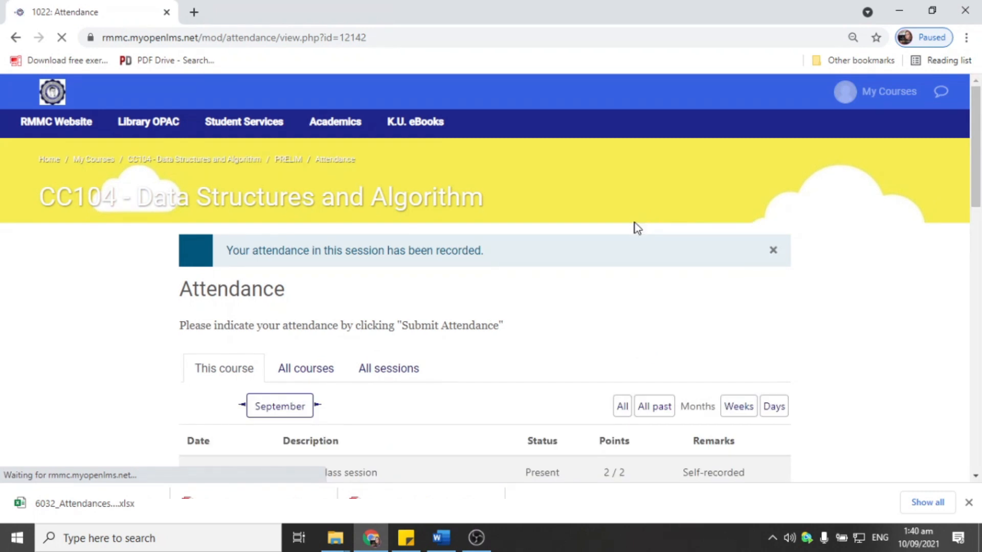
{"action": "scroll", "coordinate": [644, 220], "scroll_direction": "down", "scroll_amount": 4}
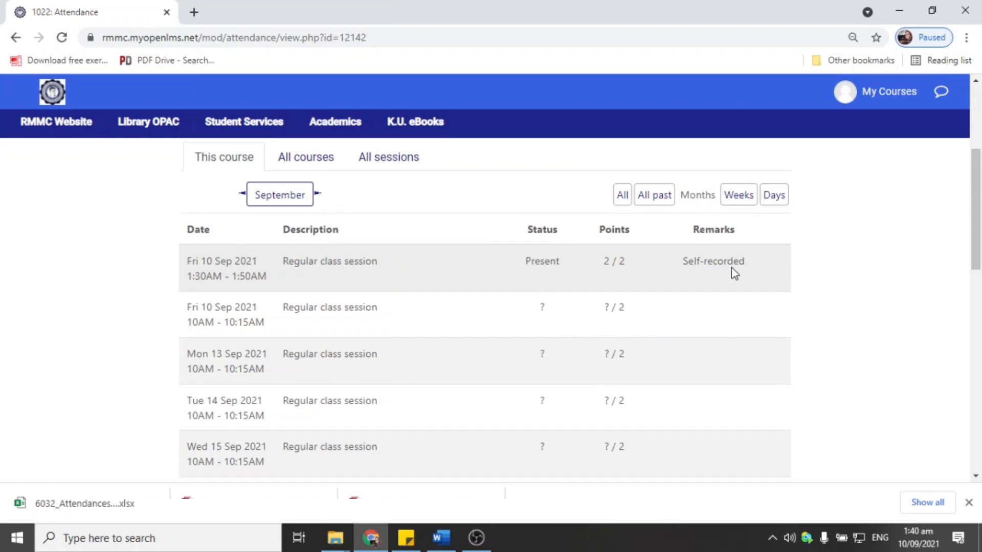
Log out of the student's account.
{"action": "scroll", "coordinate": [732, 268], "scroll_direction": "up", "scroll_amount": 1}
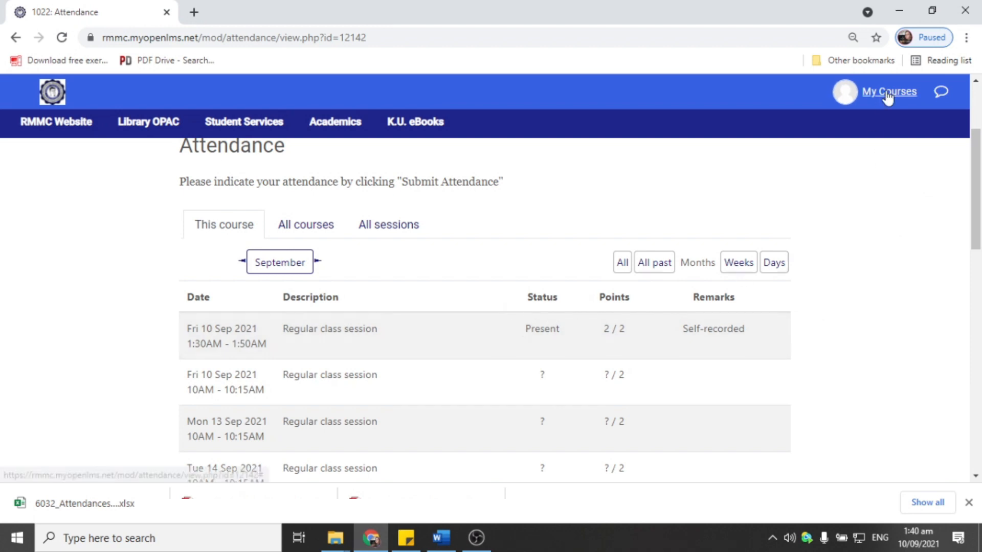
{"action": "left_click", "coordinate": [498, 114]}
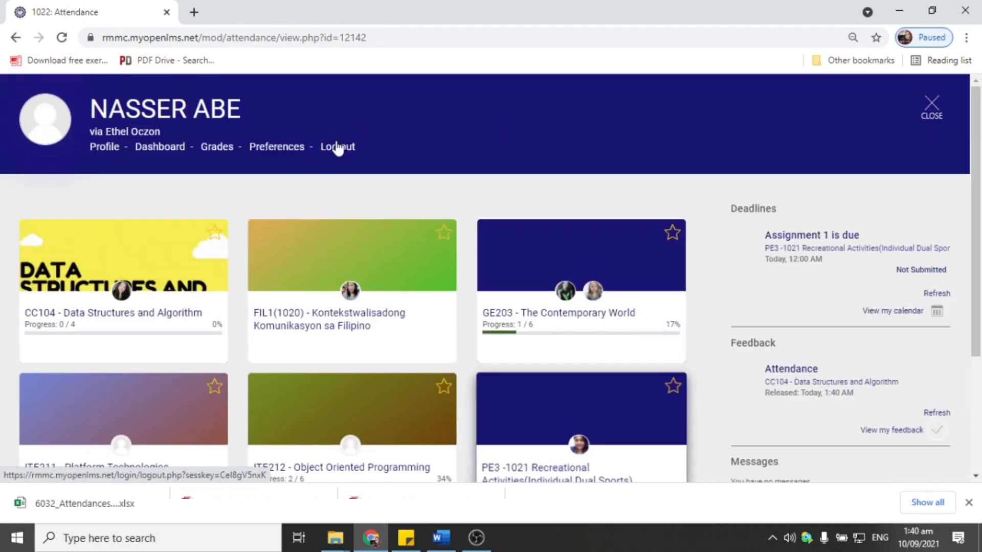
{"action": "left_click", "coordinate": [336, 149]}
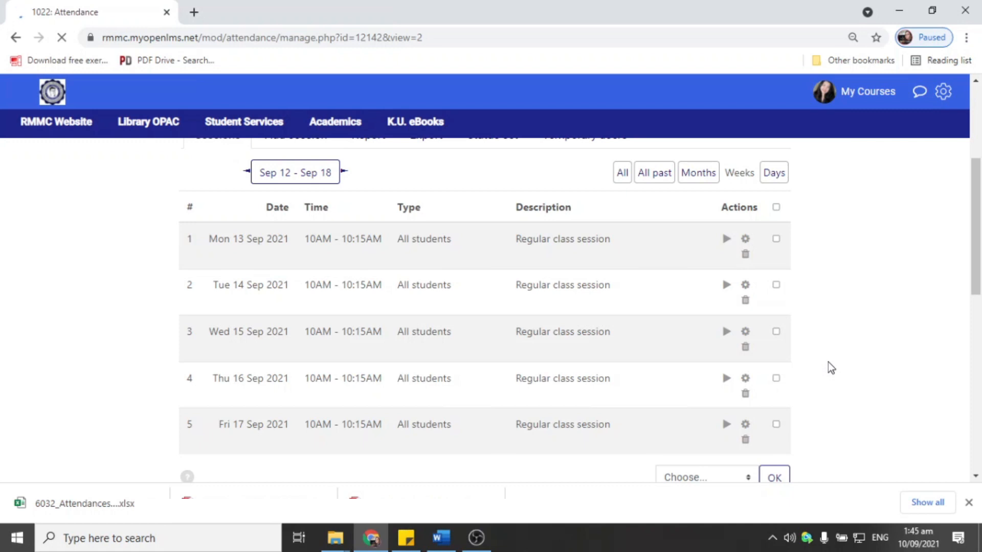
Open the export settings of the CC104 Attendance activity from the teacher's session list.
{"action": "scroll", "coordinate": [831, 369], "scroll_direction": "up", "scroll_amount": 3}
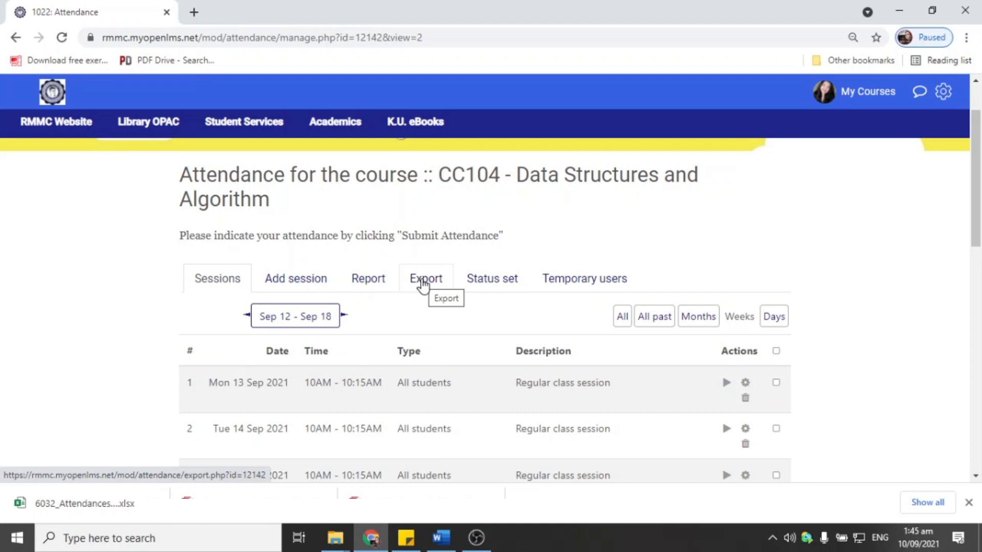
{"action": "scroll", "coordinate": [313, 397], "scroll_direction": "down", "scroll_amount": 1}
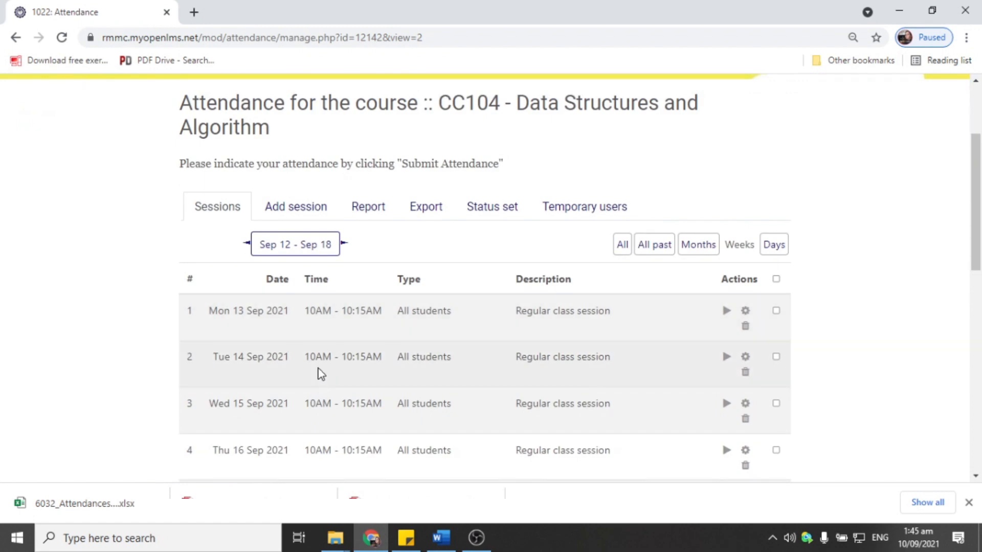
{"action": "scroll", "coordinate": [533, 352], "scroll_direction": "up", "scroll_amount": 2}
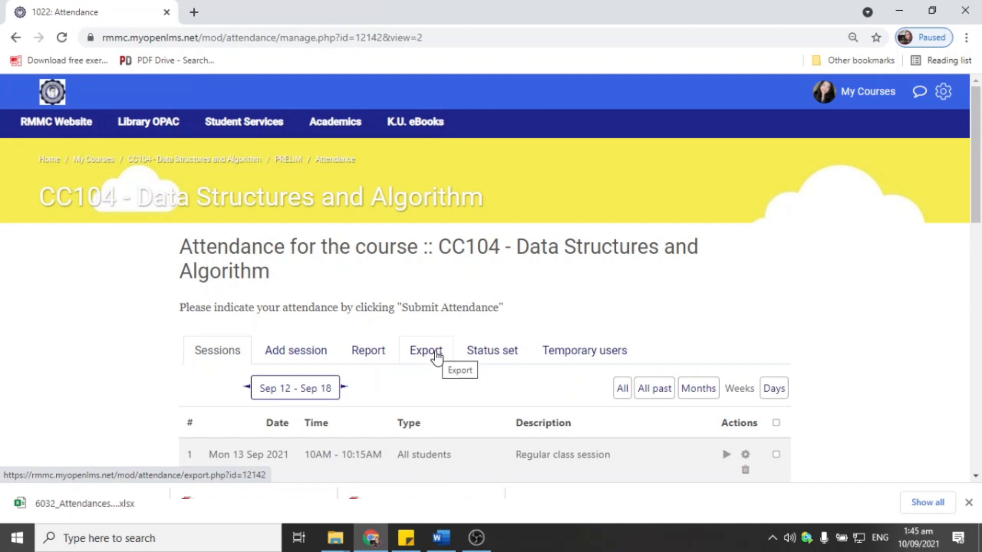
{"action": "scroll", "coordinate": [436, 356], "scroll_direction": "down", "scroll_amount": 1}
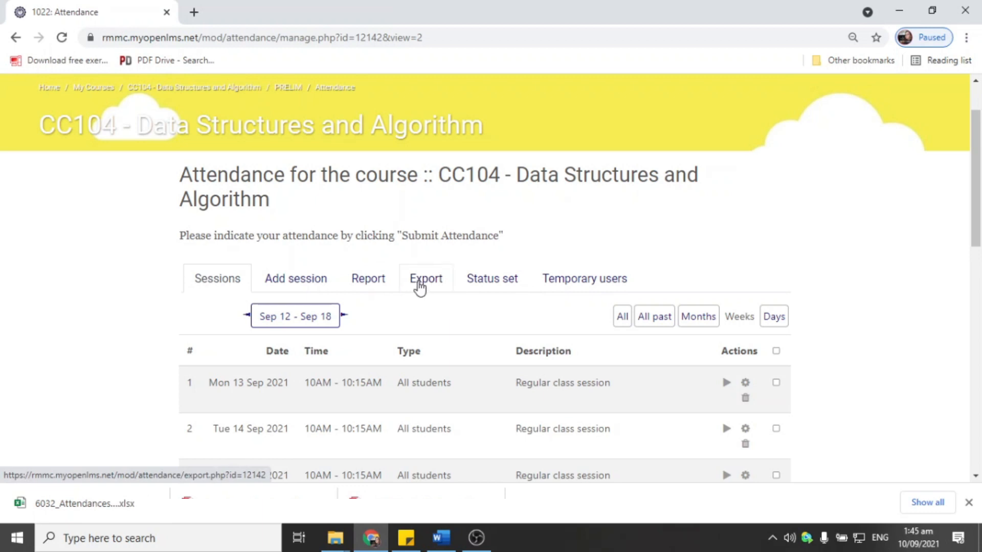
{"action": "left_click", "coordinate": [425, 285]}
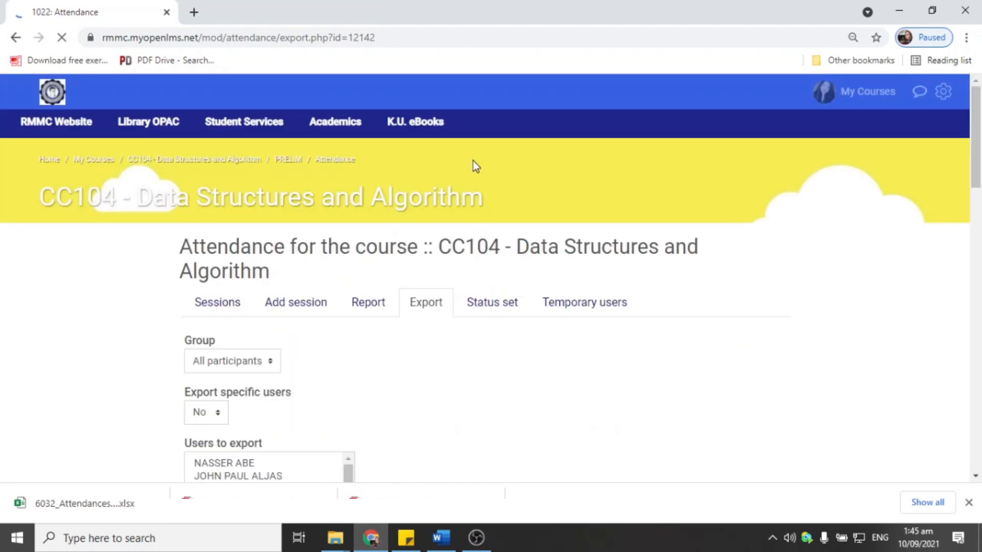
{"action": "scroll", "coordinate": [465, 251], "scroll_direction": "down", "scroll_amount": 3}
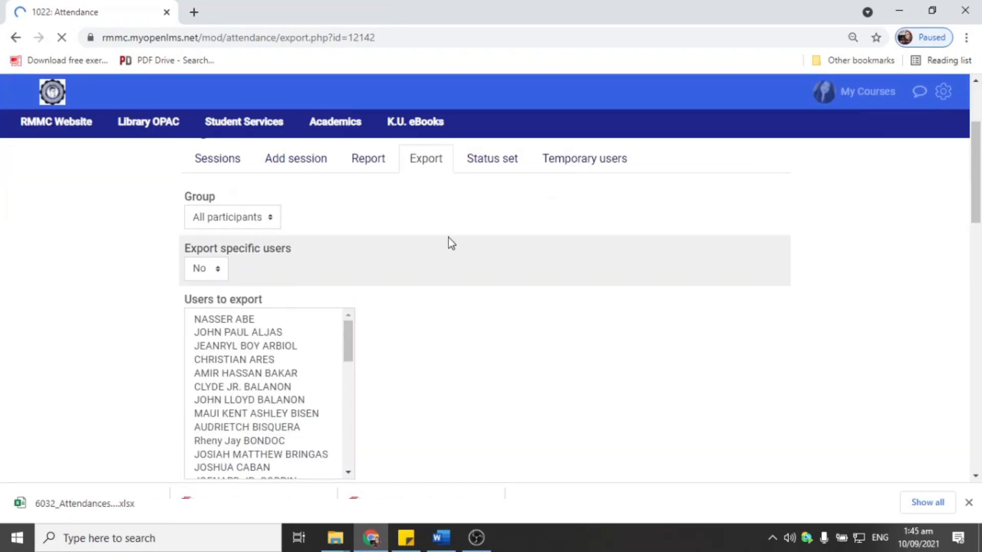
{"action": "scroll", "coordinate": [308, 222], "scroll_direction": "up", "scroll_amount": 1}
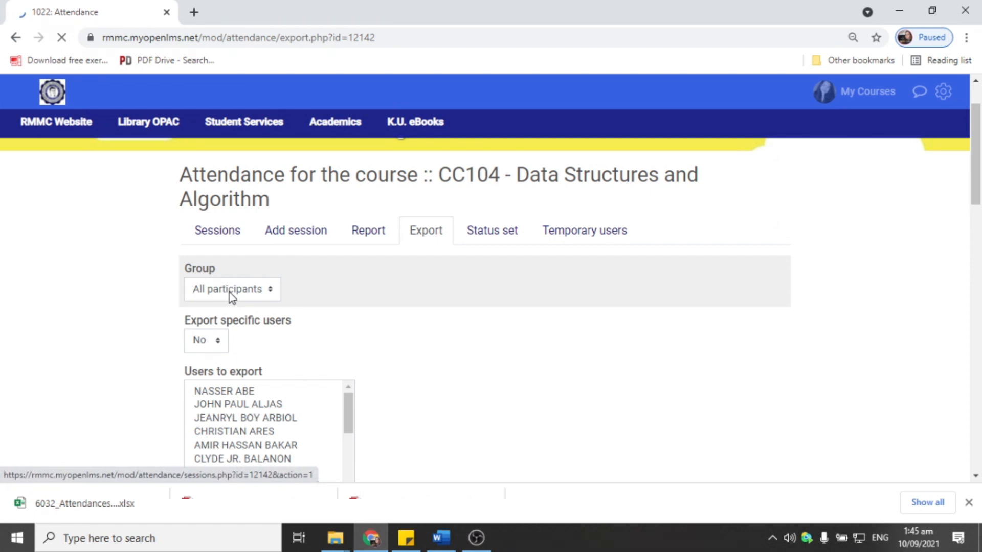
{"action": "scroll", "coordinate": [299, 290], "scroll_direction": "down", "scroll_amount": 1}
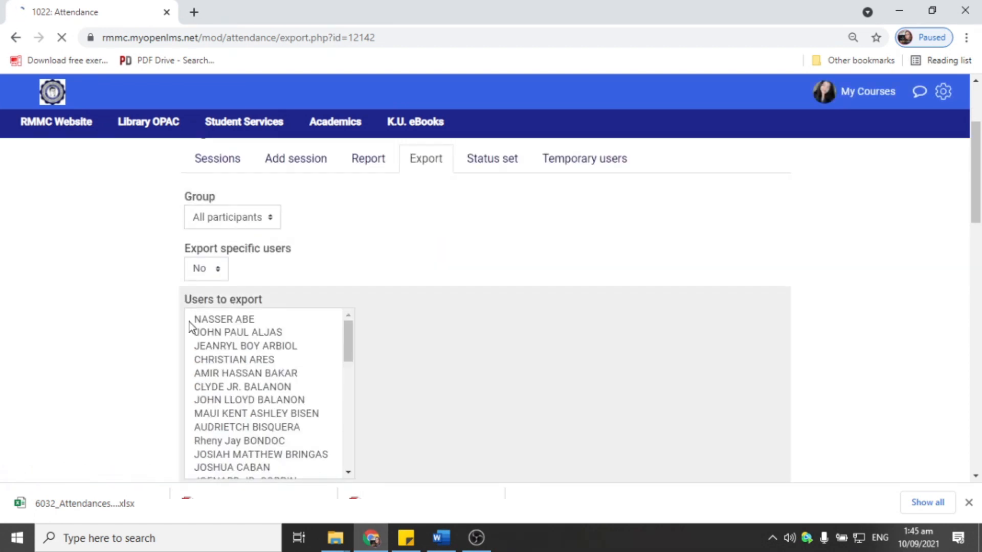
{"action": "left_click", "coordinate": [213, 271]}
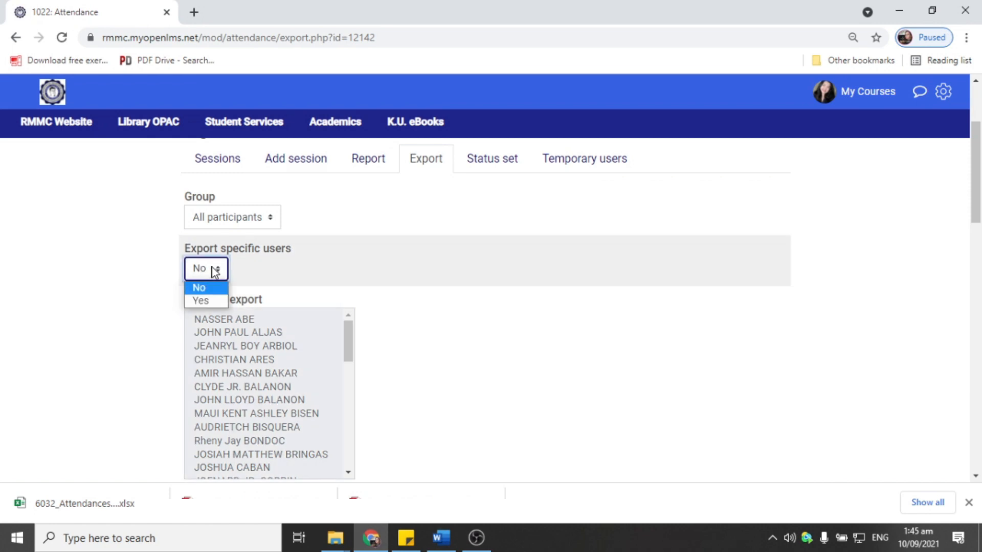
{"action": "left_click", "coordinate": [203, 306]}
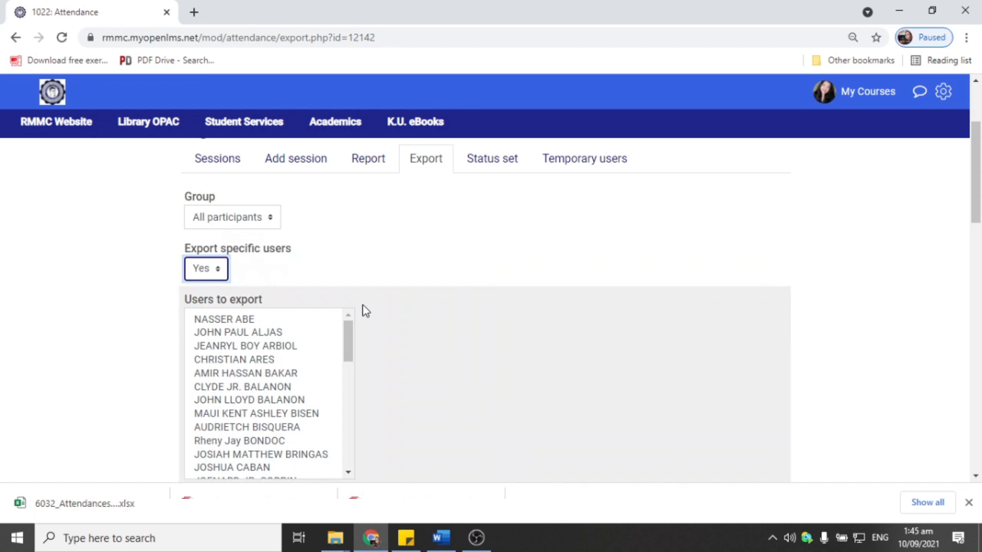
{"action": "scroll", "coordinate": [364, 309], "scroll_direction": "down", "scroll_amount": 1}
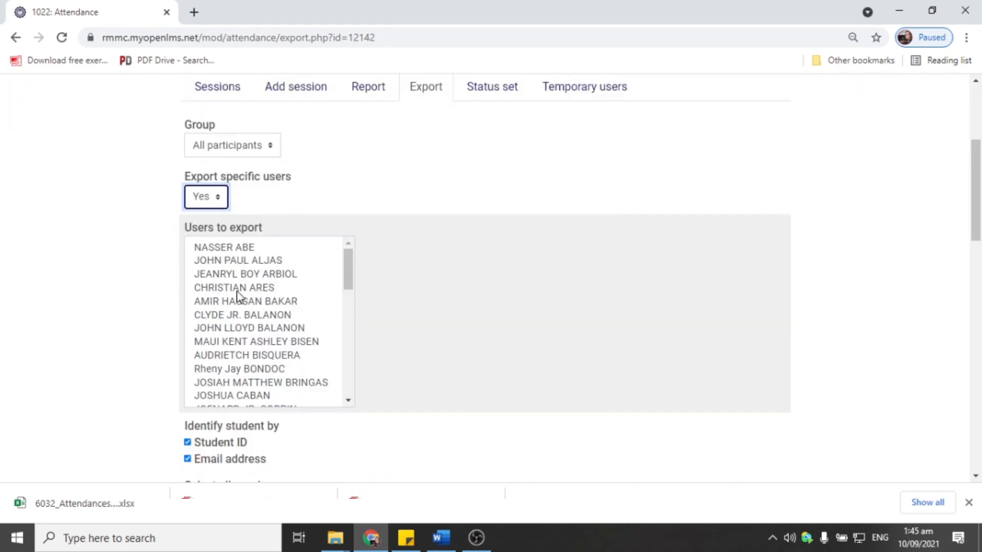
{"action": "left_click", "coordinate": [238, 263]}
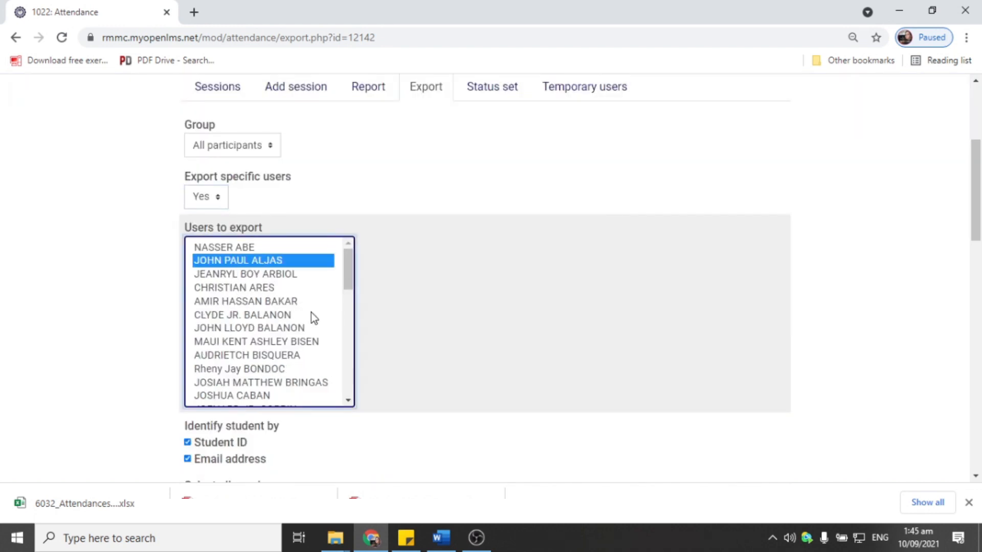
{"action": "scroll", "coordinate": [311, 314], "scroll_direction": "down", "scroll_amount": 1}
{"action": "scroll", "coordinate": [201, 317], "scroll_direction": "up", "scroll_amount": 1}
{"action": "scroll", "coordinate": [201, 317], "scroll_direction": "up", "scroll_amount": 5}
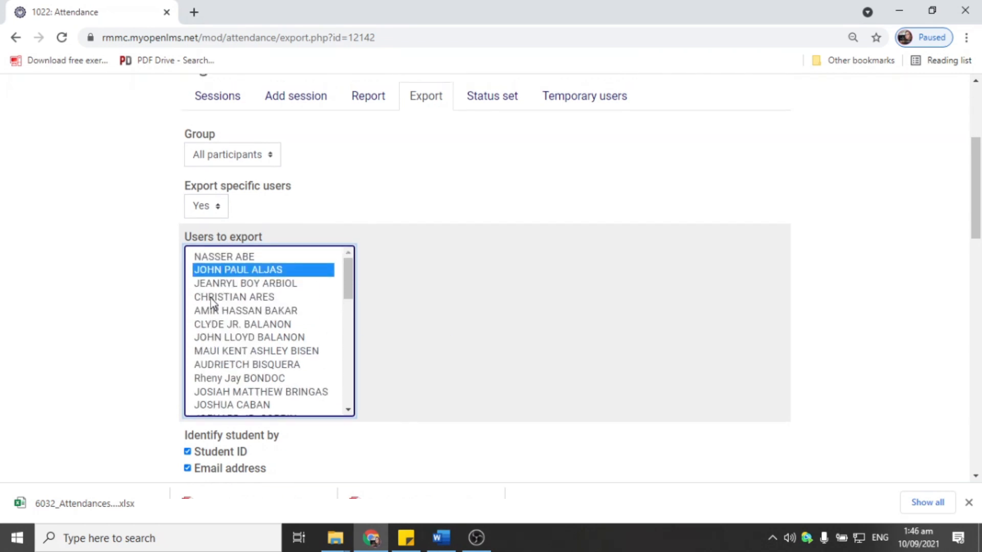
{"action": "left_click", "coordinate": [209, 345]}
{"action": "left_click", "coordinate": [200, 357]}
Leave the email address out of the student identifiers and include not taken sessions in the attendance export.
{"action": "scroll", "coordinate": [425, 331], "scroll_direction": "down", "scroll_amount": 2}
{"action": "scroll", "coordinate": [425, 330], "scroll_direction": "down", "scroll_amount": 2}
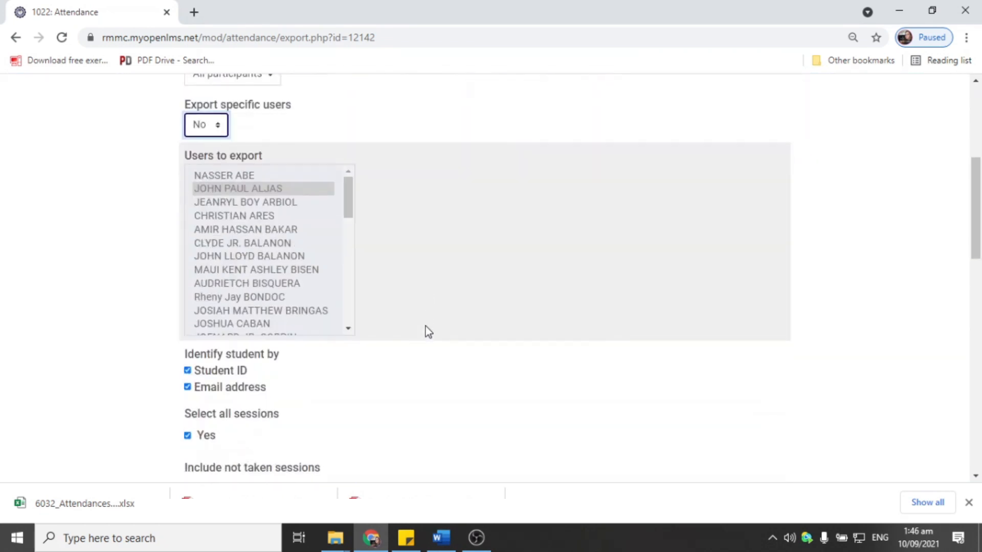
{"action": "scroll", "coordinate": [287, 361], "scroll_direction": "down", "scroll_amount": 1}
{"action": "scroll", "coordinate": [287, 361], "scroll_direction": "down", "scroll_amount": 1}
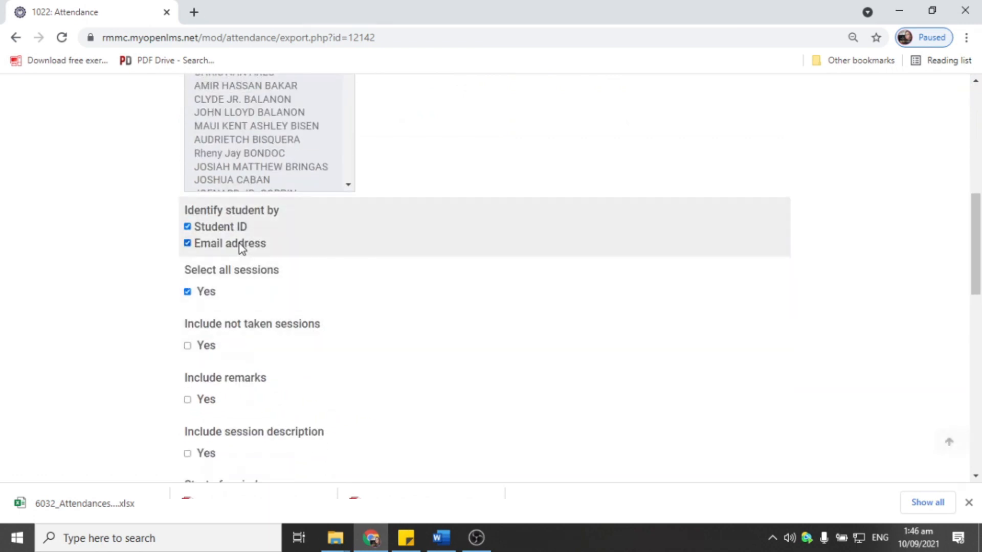
{"action": "left_click", "coordinate": [187, 244]}
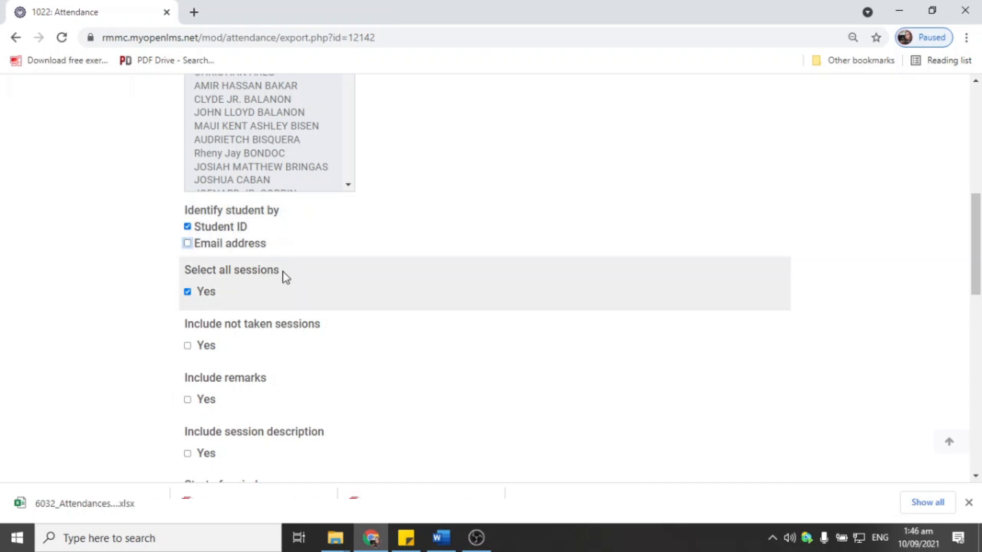
{"action": "left_click", "coordinate": [188, 346]}
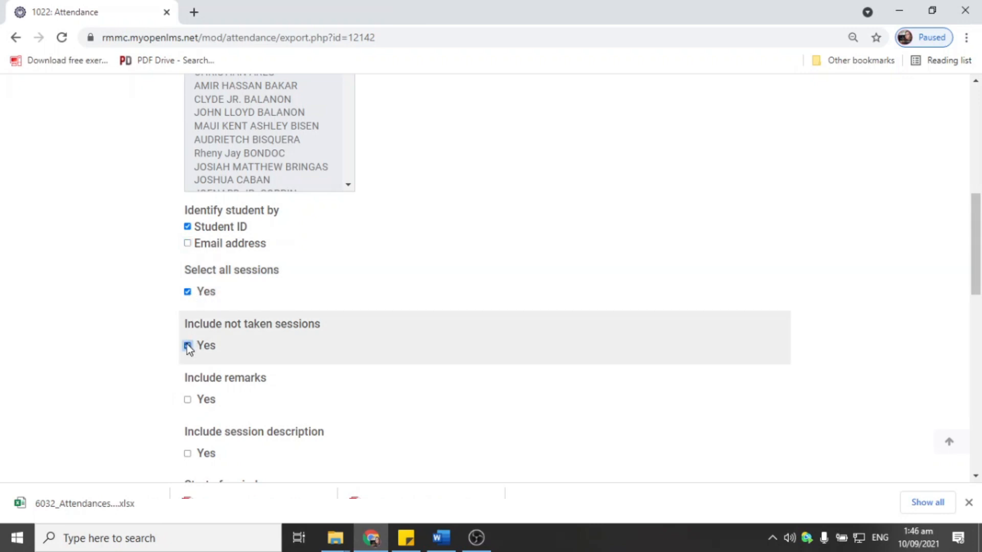
{"action": "scroll", "coordinate": [403, 337], "scroll_direction": "down", "scroll_amount": 1}
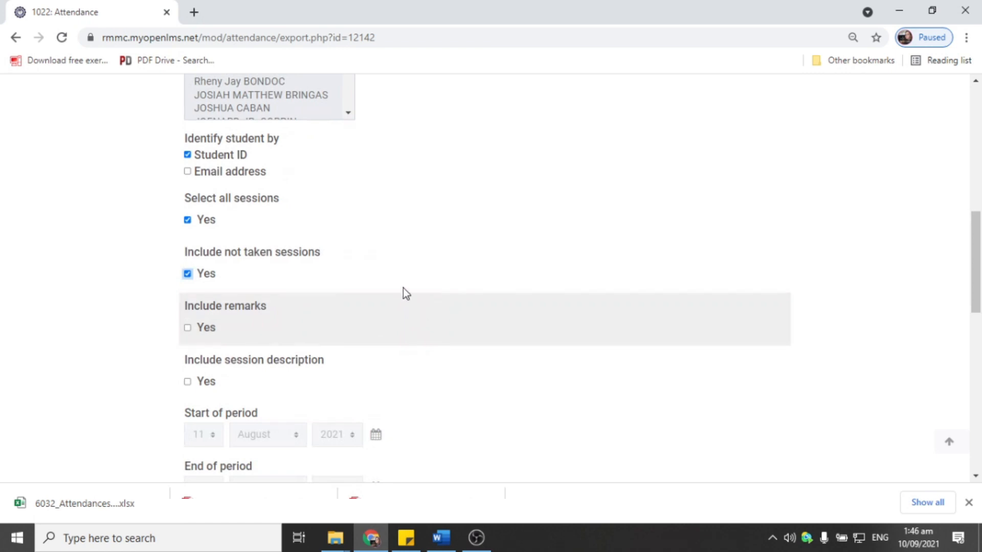
Set the export period to start on 1 September 2021 and end on 17 September 2021.
{"action": "scroll", "coordinate": [344, 313], "scroll_direction": "down", "scroll_amount": 1}
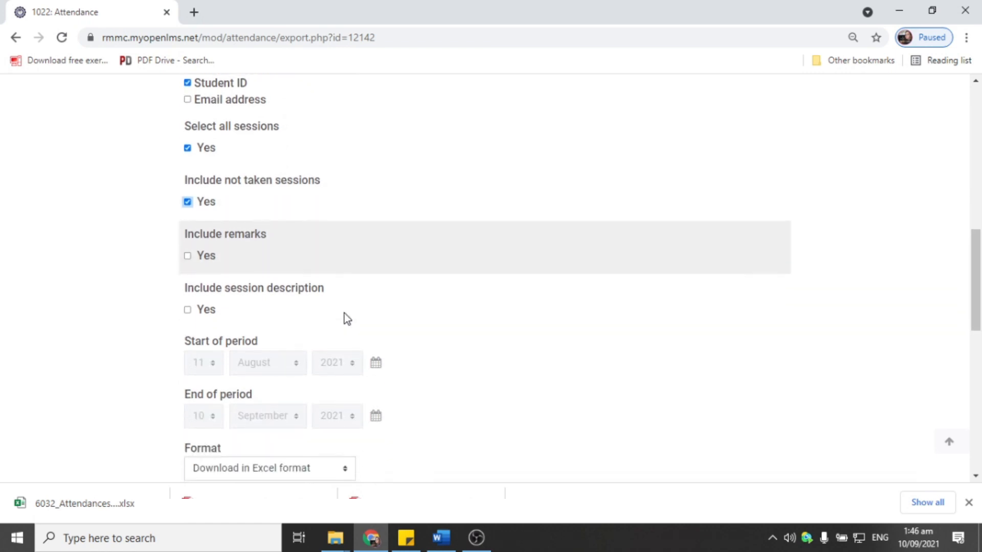
{"action": "left_click", "coordinate": [375, 364]}
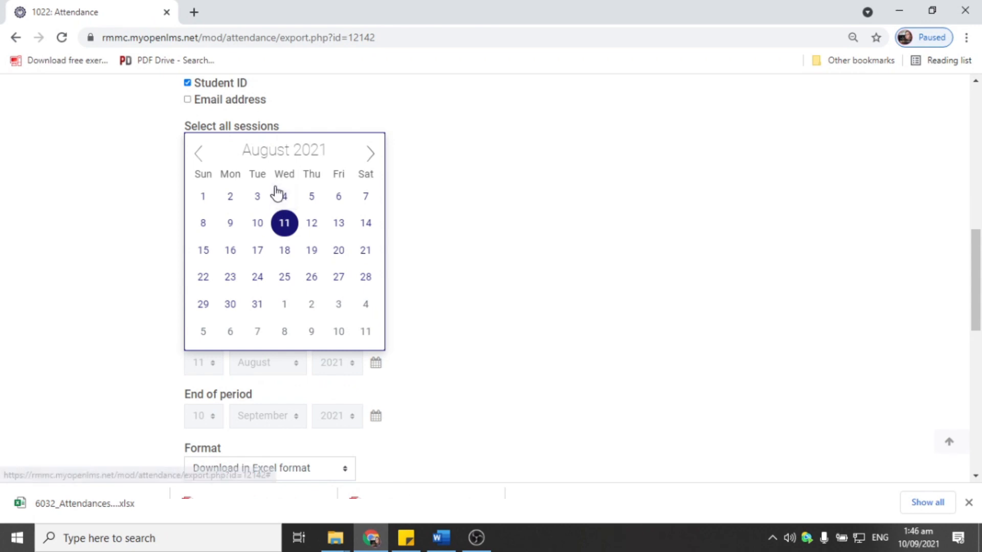
{"action": "left_click", "coordinate": [231, 223]}
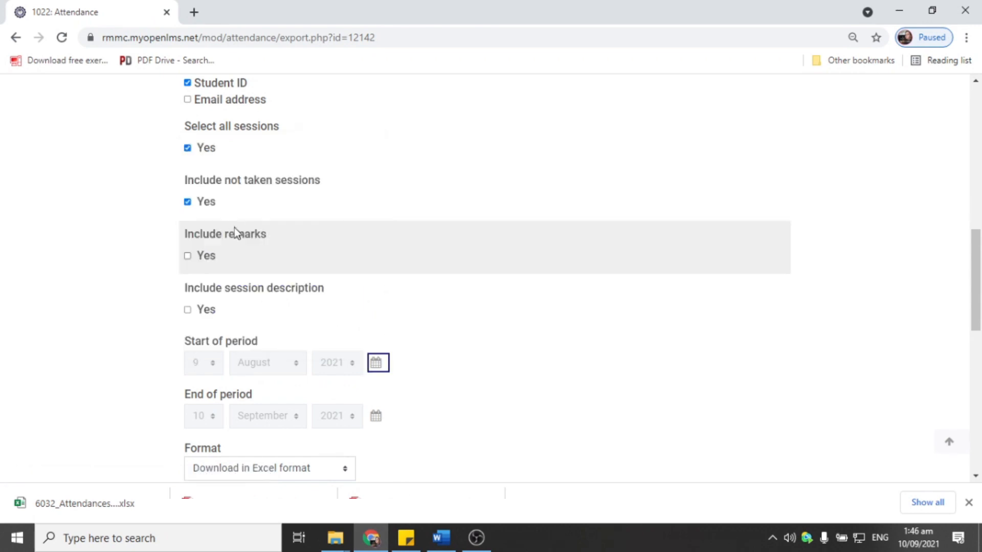
{"action": "left_click", "coordinate": [376, 363]}
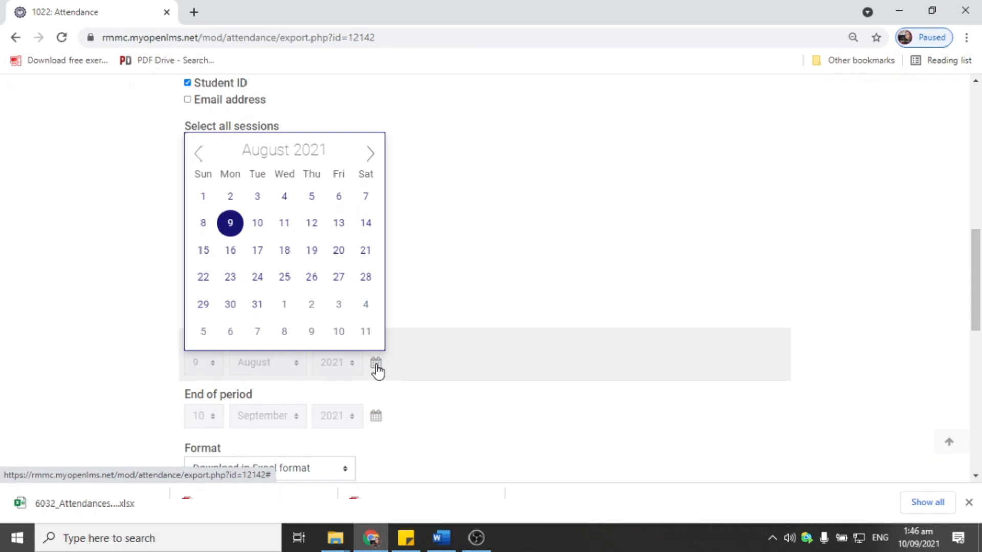
{"action": "left_click", "coordinate": [371, 153]}
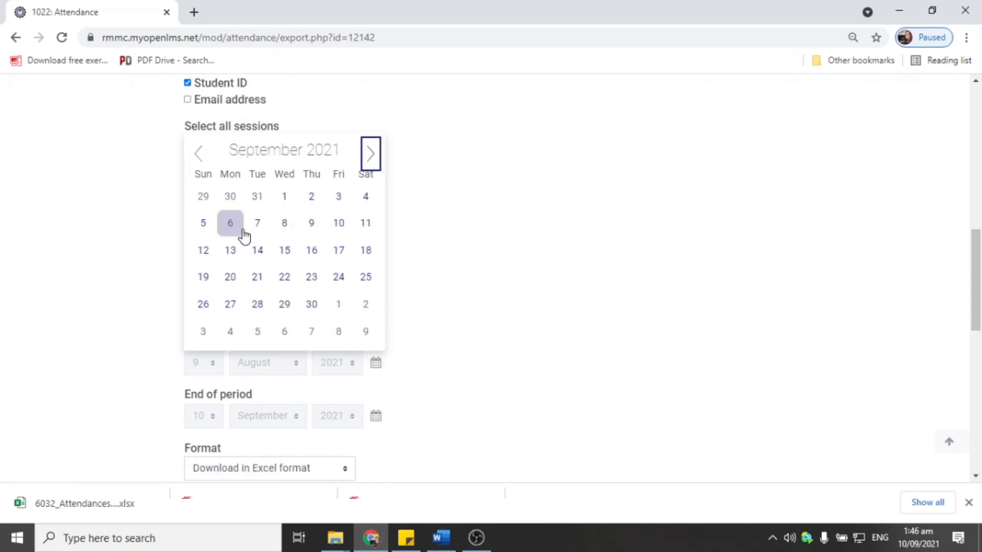
{"action": "left_click", "coordinate": [289, 199]}
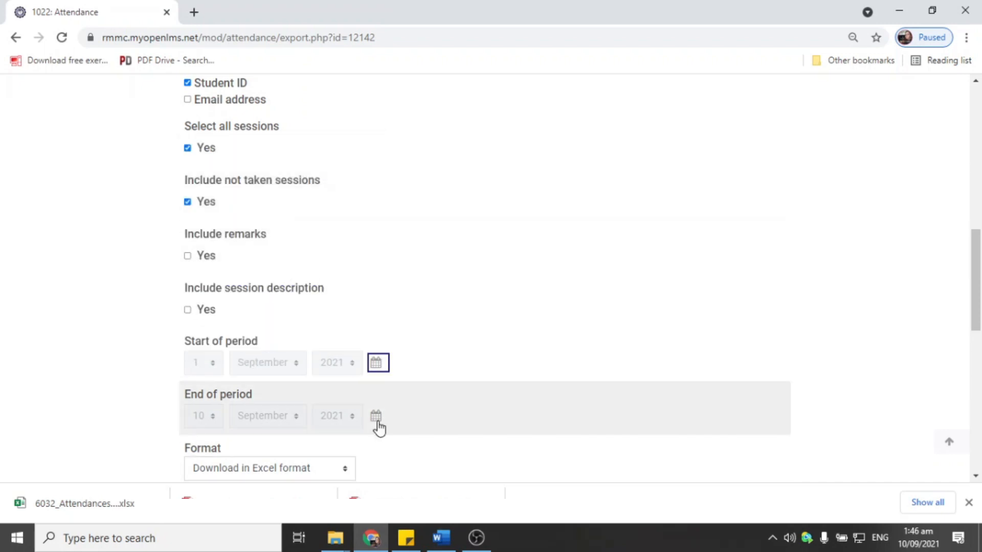
{"action": "left_click", "coordinate": [376, 416]}
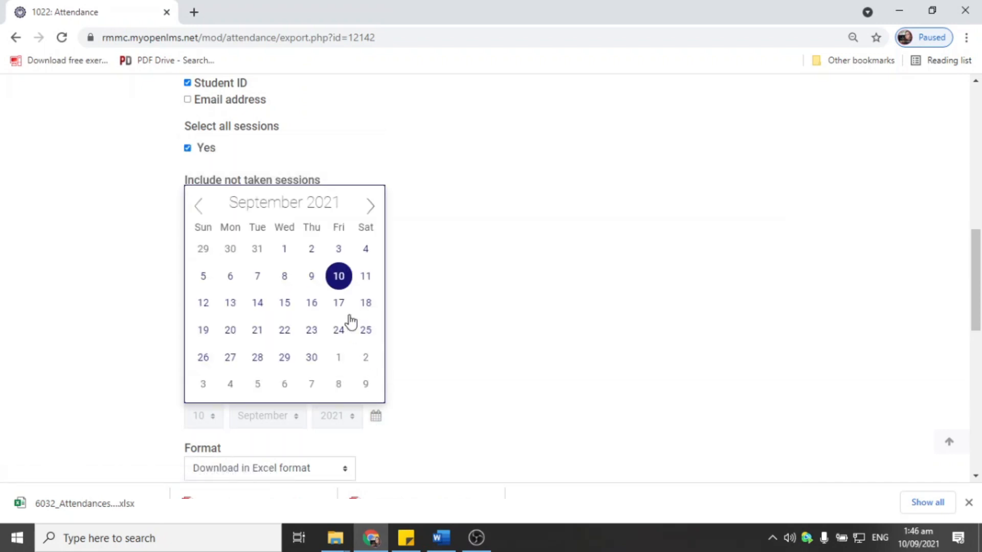
{"action": "left_click", "coordinate": [339, 304]}
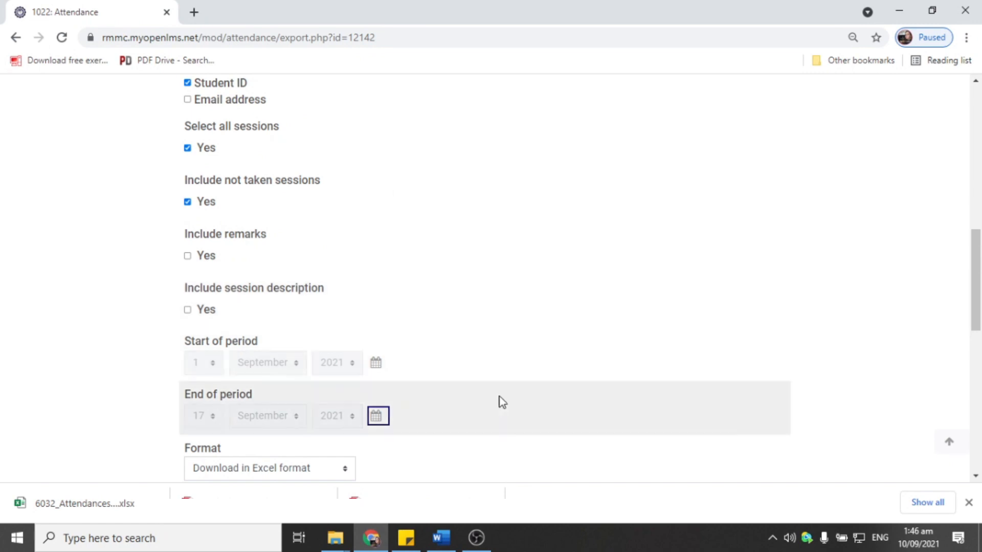
Export the attendance in Excel format and open the downloaded 1022_Attendances workbook in Excel.
{"action": "scroll", "coordinate": [498, 400], "scroll_direction": "down", "scroll_amount": 3}
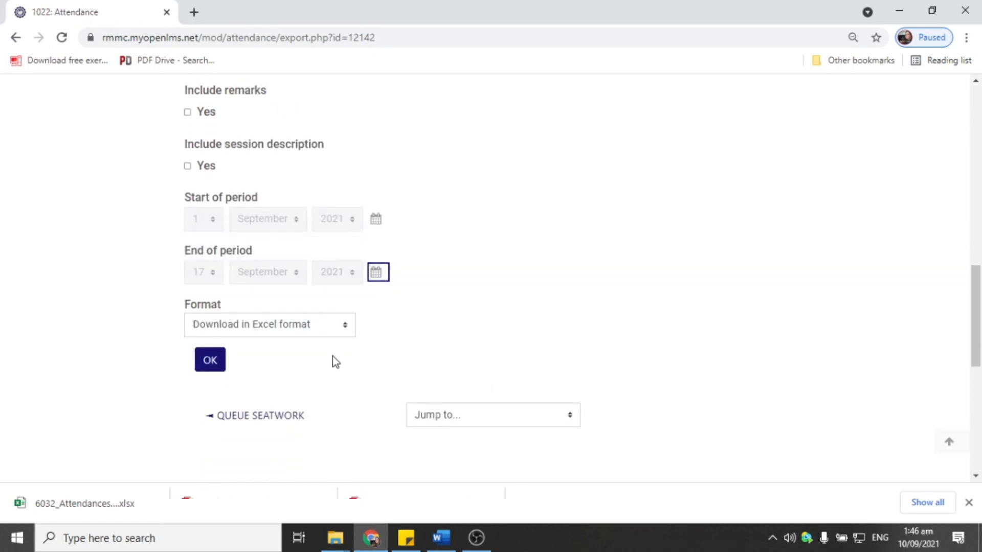
{"action": "left_click", "coordinate": [276, 328]}
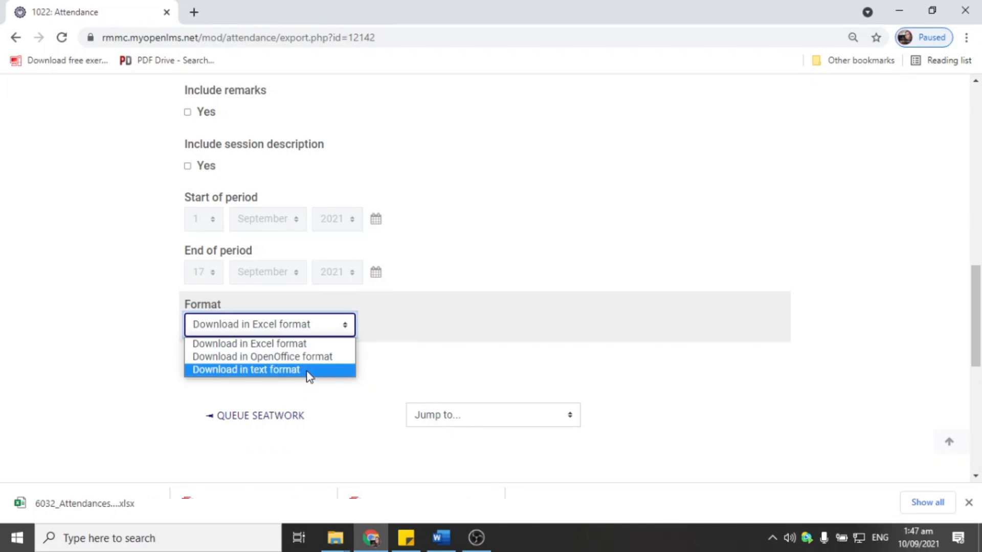
{"action": "left_click", "coordinate": [324, 344]}
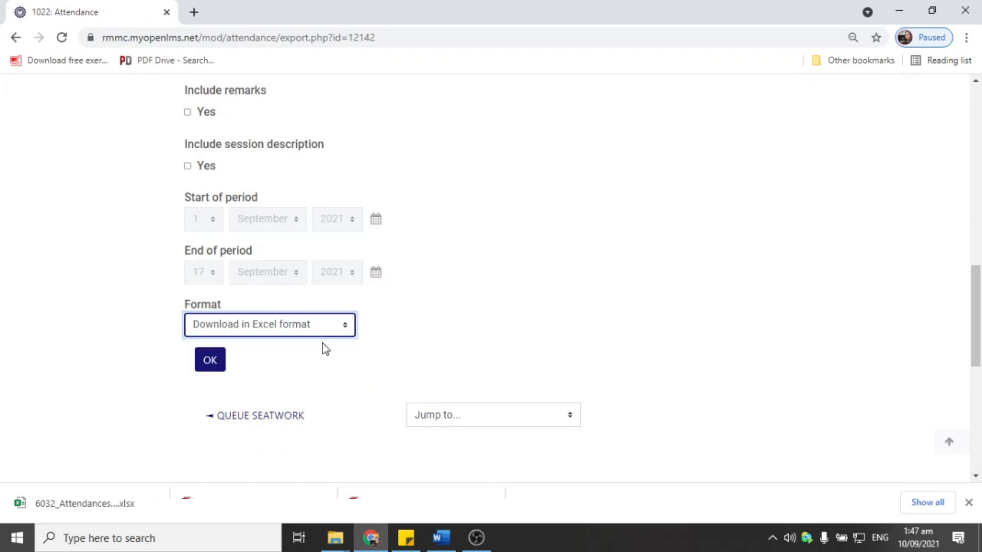
{"action": "left_click", "coordinate": [212, 363]}
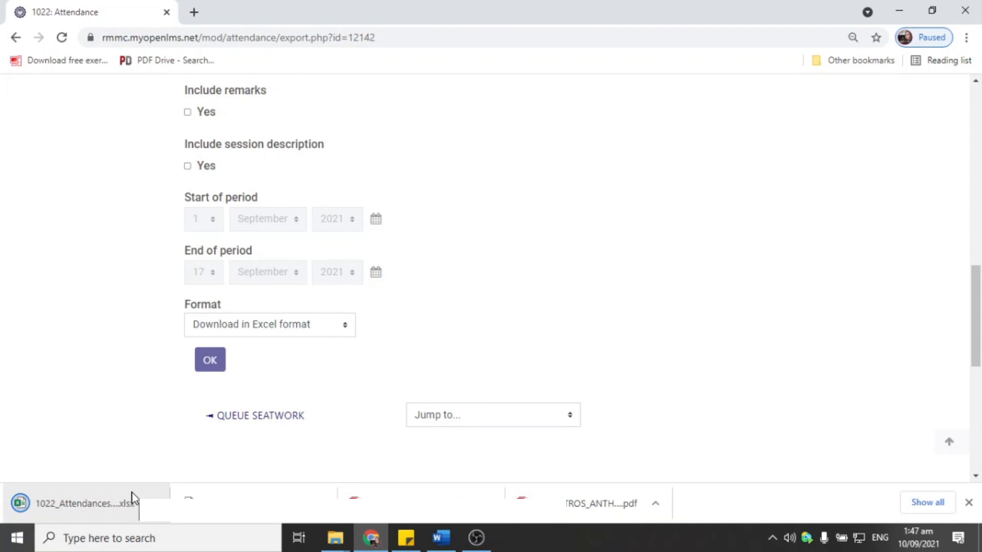
{"action": "left_click", "coordinate": [113, 510]}
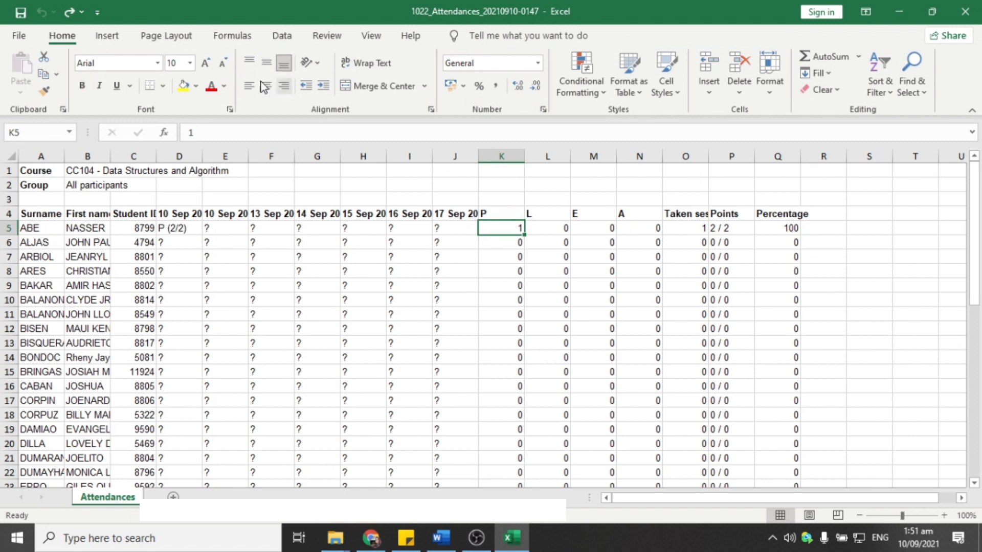
Highlight the first student's P count in cell K5 with yellow fill and check that row's L, E and A counts.
{"action": "left_click", "coordinate": [186, 87]}
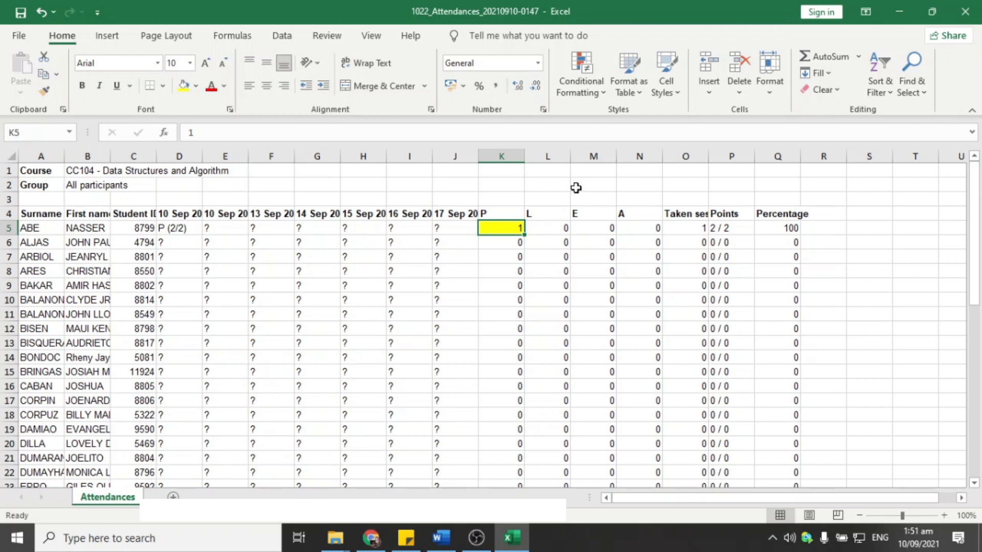
{"action": "left_click", "coordinate": [547, 225]}
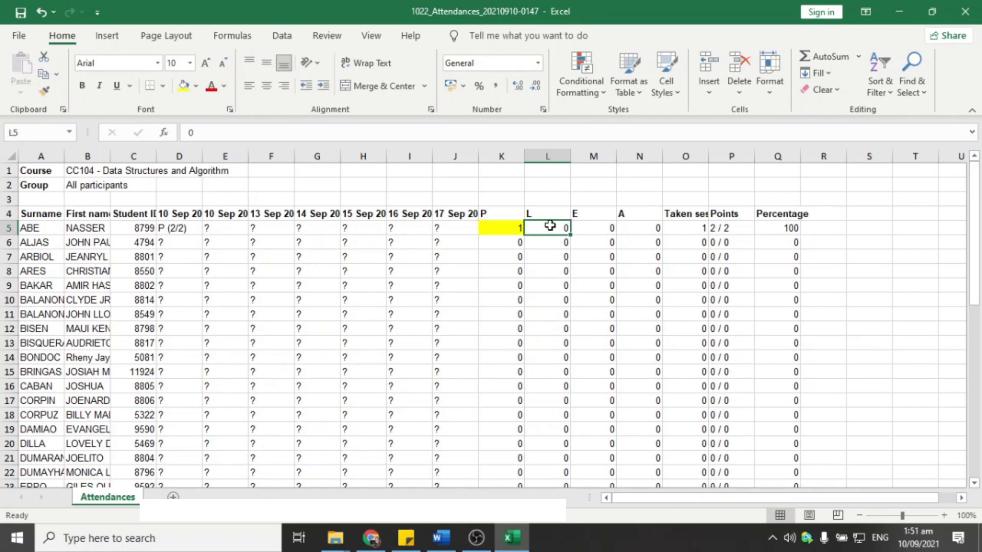
{"action": "left_click", "coordinate": [598, 226]}
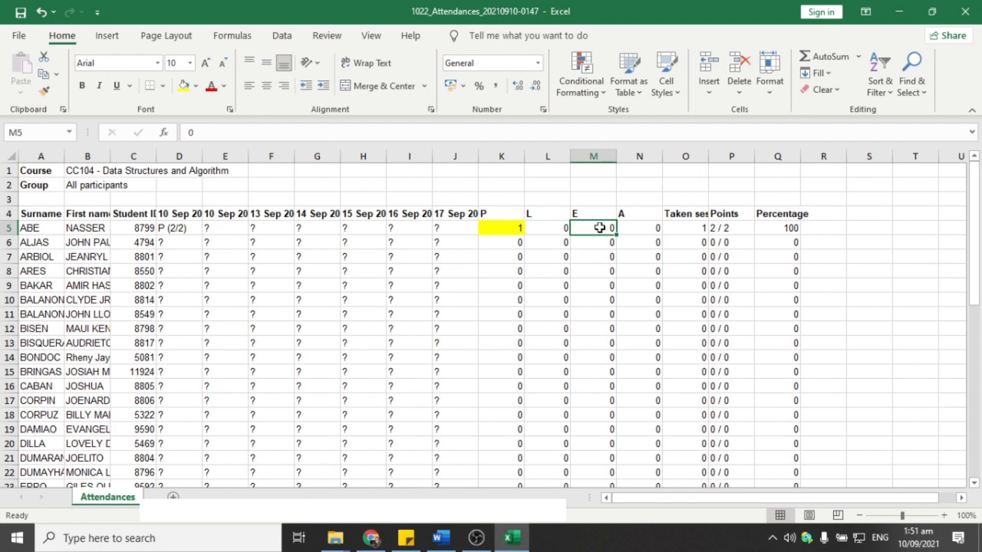
{"action": "left_click", "coordinate": [584, 213]}
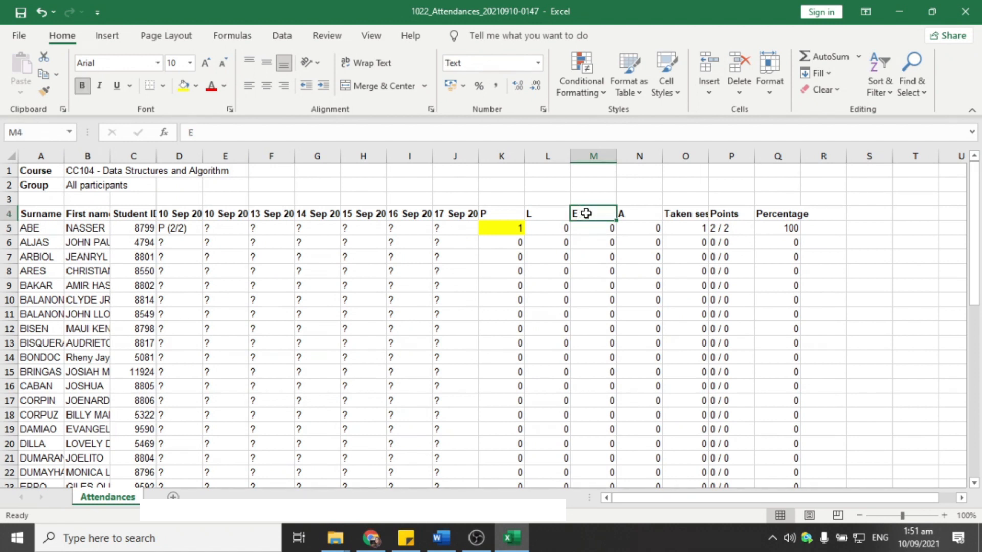
{"action": "left_click", "coordinate": [633, 228]}
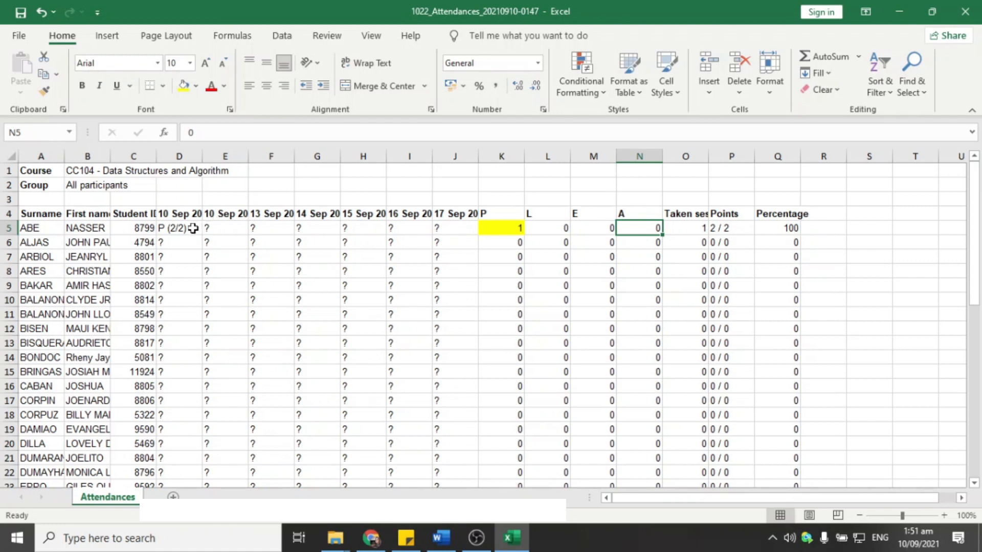
{"action": "left_click", "coordinate": [446, 229]}
{"action": "left_click", "coordinate": [508, 231]}
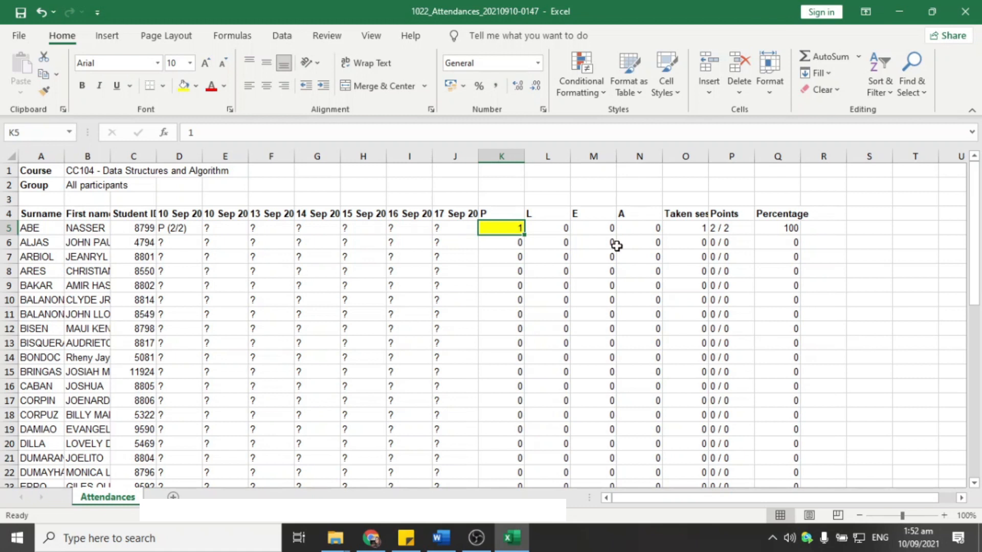
Widen the taken sessions column O slightly and check the first student's attendance percentage in column Q.
{"action": "mouse_move", "coordinate": [708, 153]}
{"action": "left_mouse_down"}
{"action": "mouse_move", "coordinate": [740, 152]}
{"action": "mouse_move", "coordinate": [719, 159]}
{"action": "left_mouse_up"}
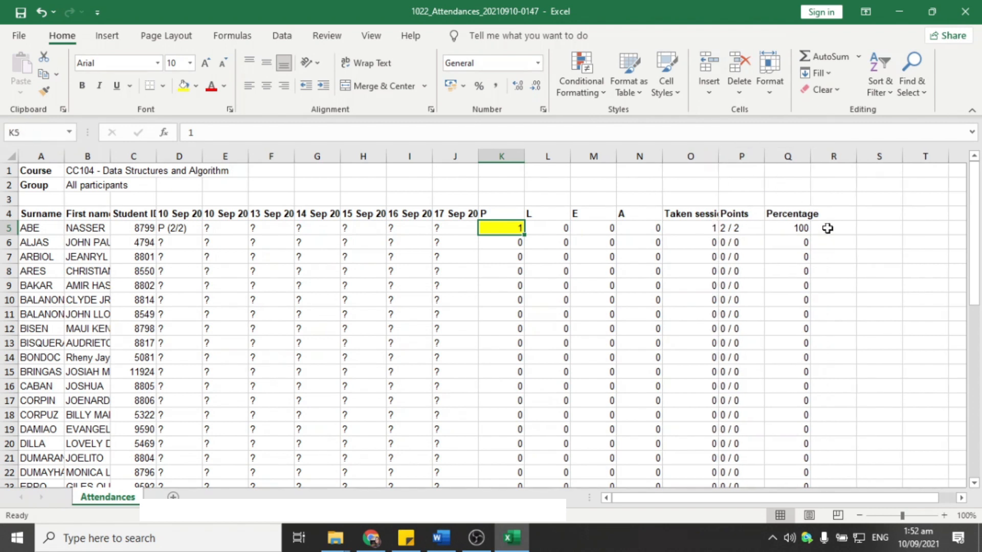
{"action": "left_click", "coordinate": [800, 228]}
{"action": "left_click", "coordinate": [514, 229]}
{"action": "left_click", "coordinate": [797, 242]}
{"action": "left_click", "coordinate": [799, 229]}
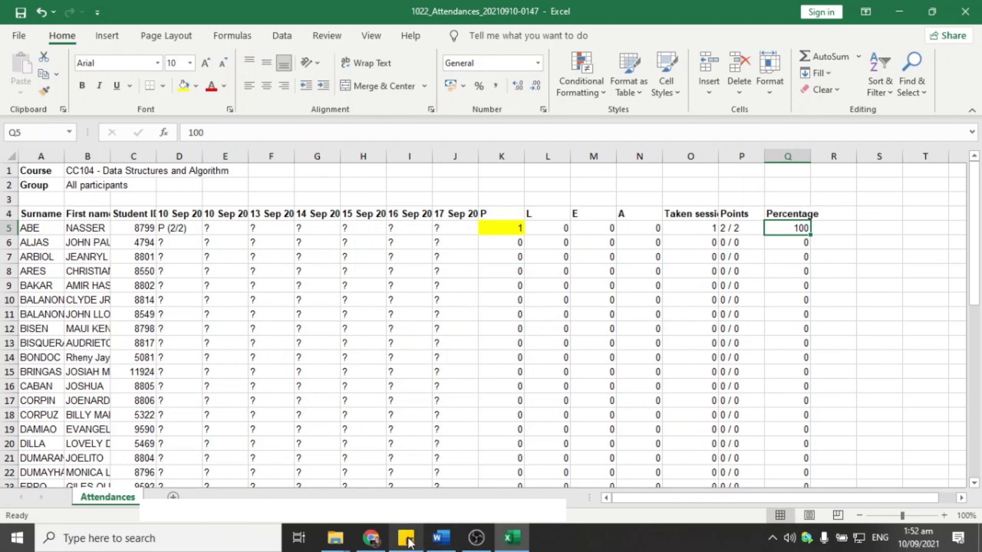
Switch back to the CC104 Attendance activity in Chrome and open its form for adding a session.
{"action": "left_click", "coordinate": [371, 537]}
{"action": "scroll", "coordinate": [382, 332], "scroll_direction": "up", "scroll_amount": 3}
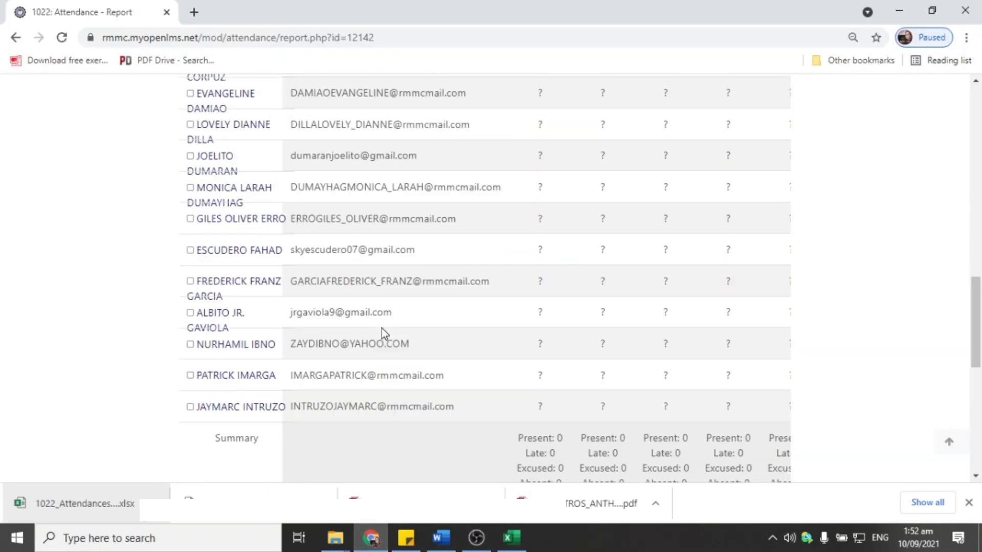
{"action": "scroll", "coordinate": [381, 328], "scroll_direction": "up", "scroll_amount": 15}
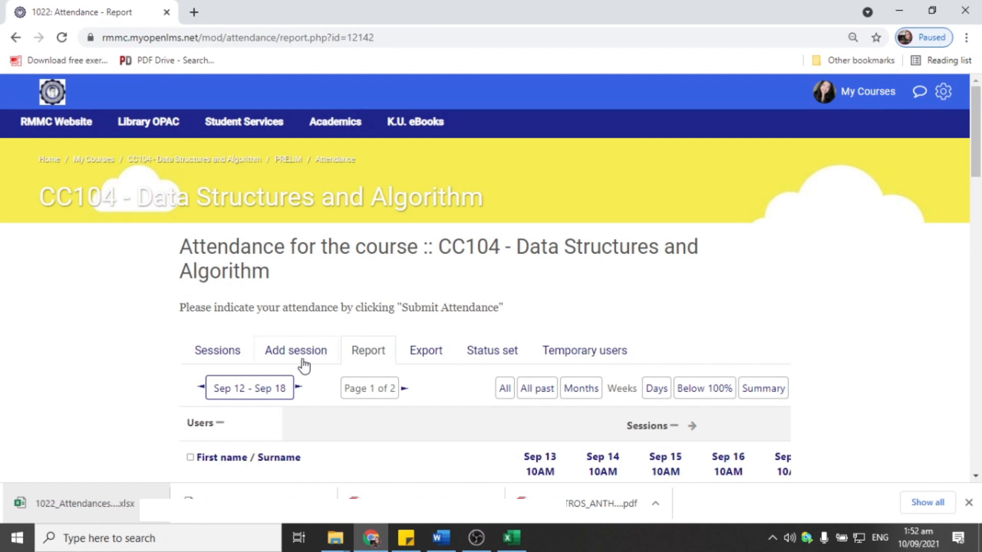
{"action": "left_click", "coordinate": [301, 357]}
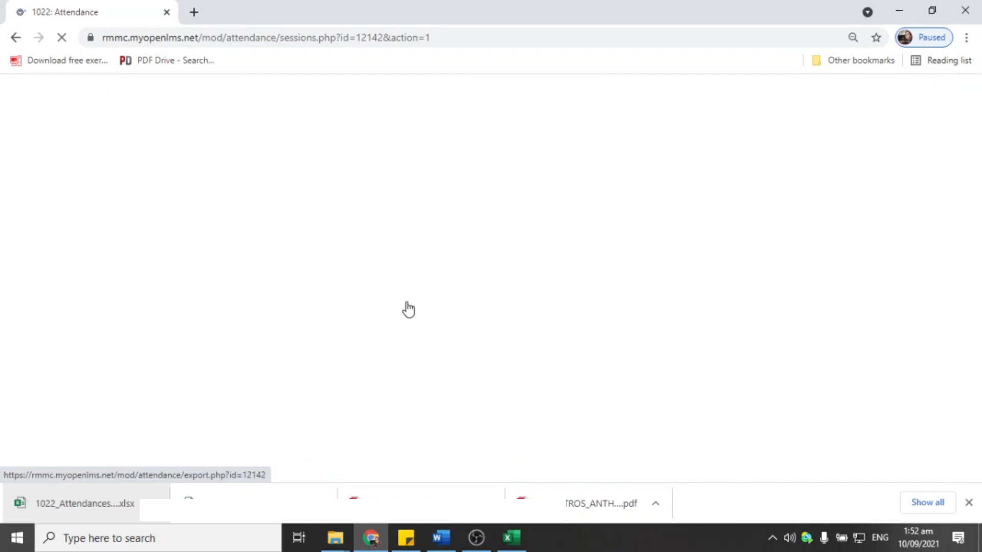
Return to the attendance report and examine the students' session marks and the summary row for Sep 12 - Sep 18.
{"action": "left_click", "coordinate": [382, 307]}
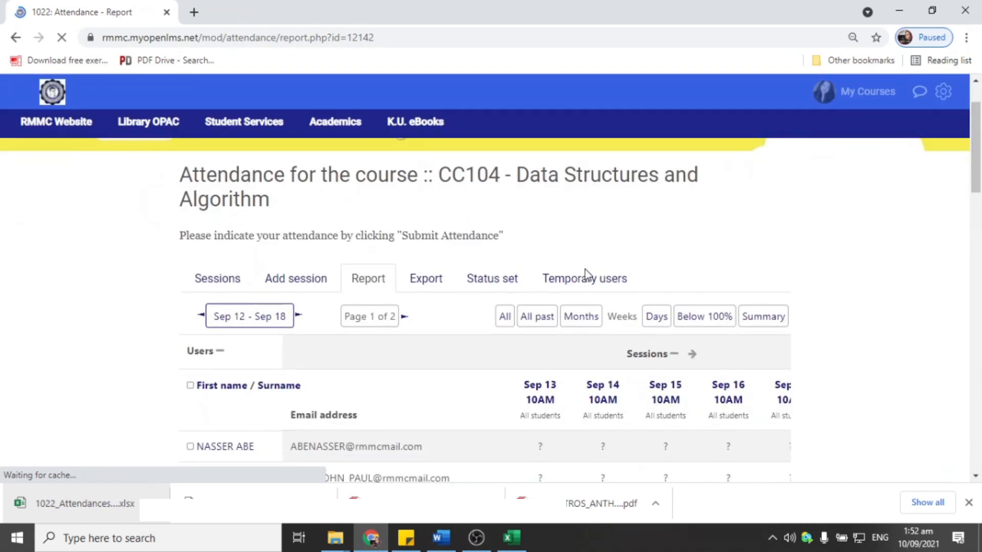
{"action": "scroll", "coordinate": [585, 269], "scroll_direction": "down", "scroll_amount": 3}
{"action": "scroll", "coordinate": [585, 268], "scroll_direction": "down", "scroll_amount": 1}
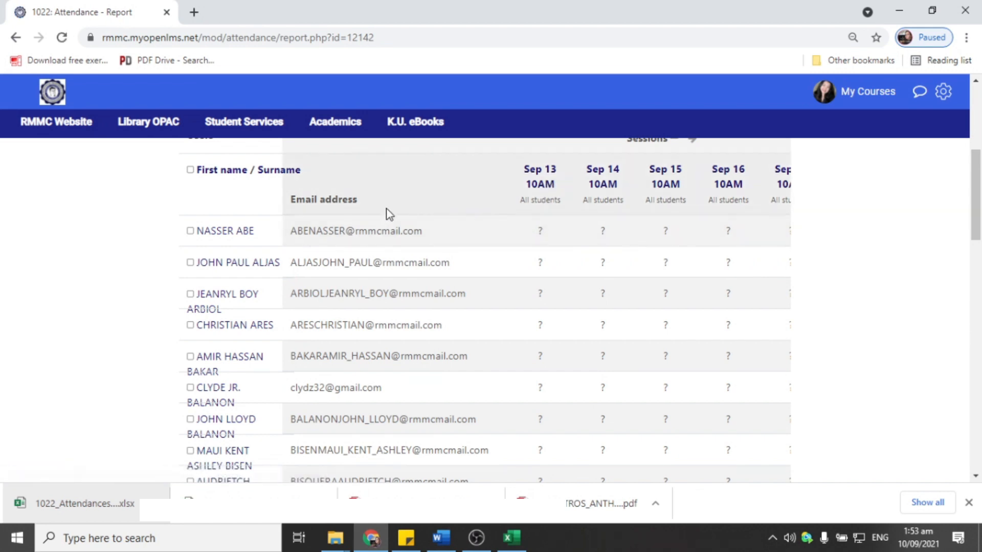
{"action": "scroll", "coordinate": [636, 258], "scroll_direction": "down", "scroll_amount": 5}
{"action": "scroll", "coordinate": [634, 254], "scroll_direction": "down", "scroll_amount": 8}
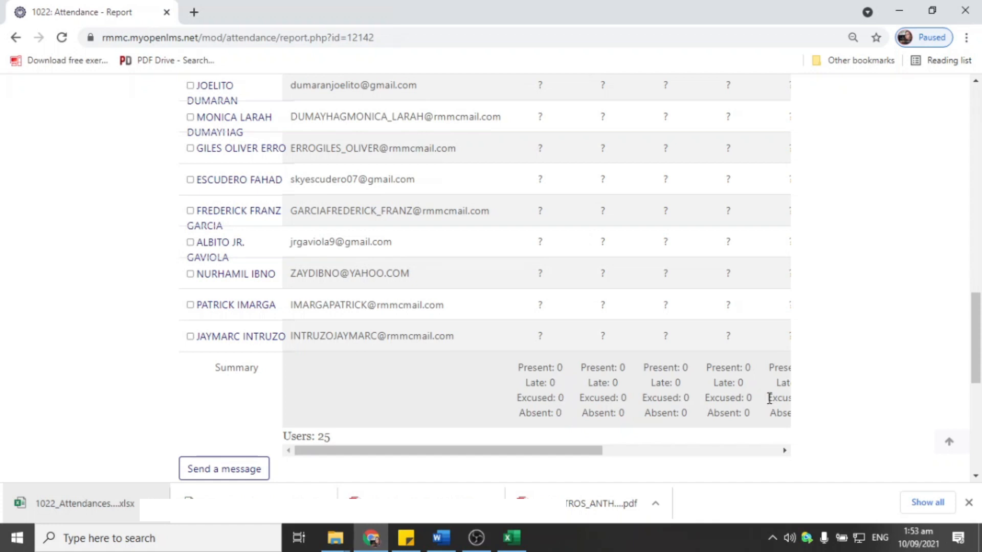
{"action": "scroll", "coordinate": [759, 339], "scroll_direction": "up", "scroll_amount": 1}
{"action": "scroll", "coordinate": [758, 339], "scroll_direction": "up", "scroll_amount": 8}
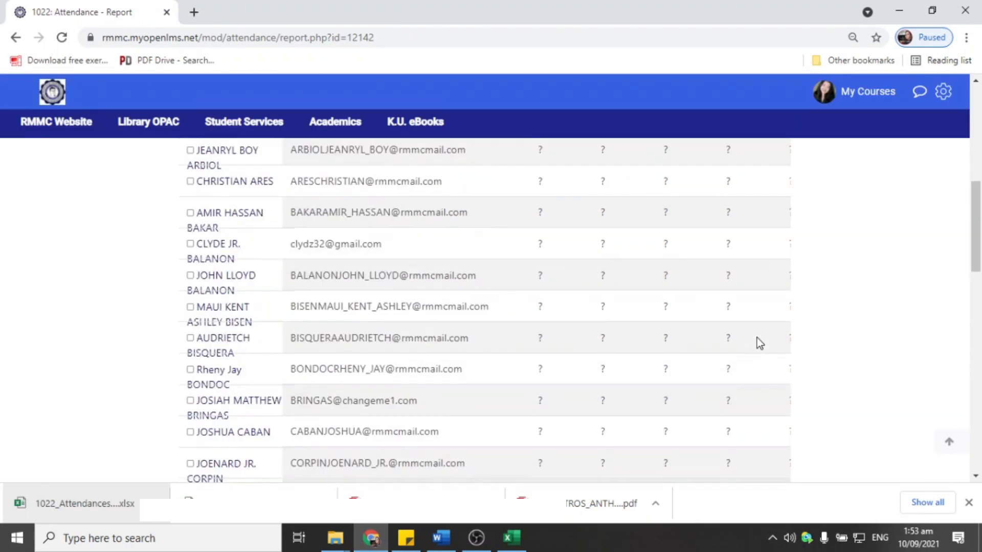
{"action": "scroll", "coordinate": [886, 331], "scroll_direction": "up", "scroll_amount": 3}
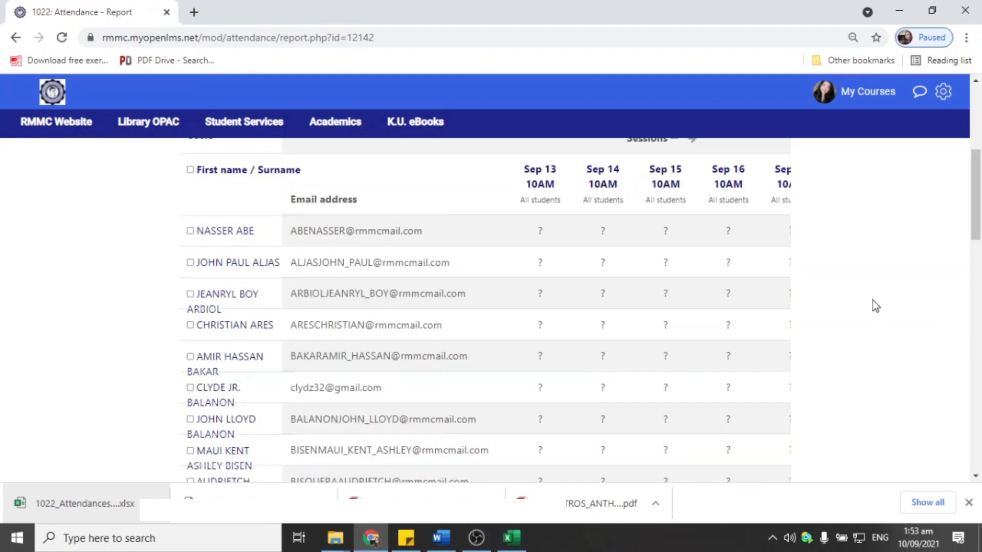